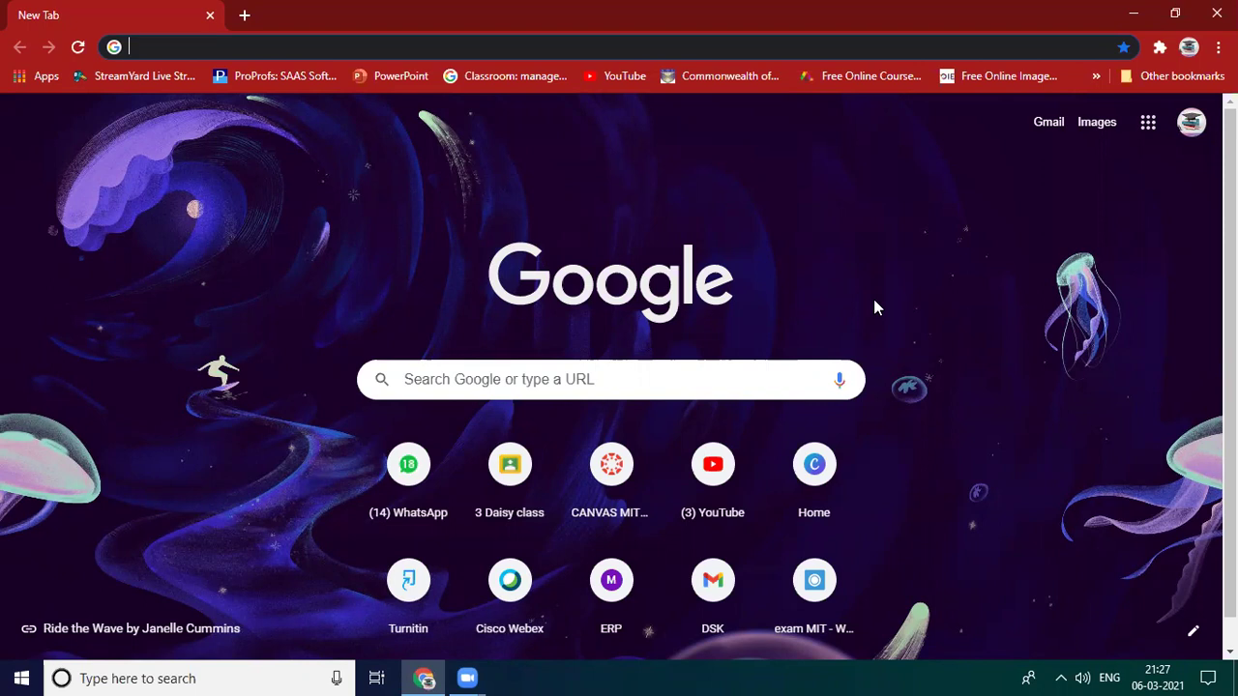
Step: Open the Students Phase I Training course in Canvas and go to its People page
click(611, 474)
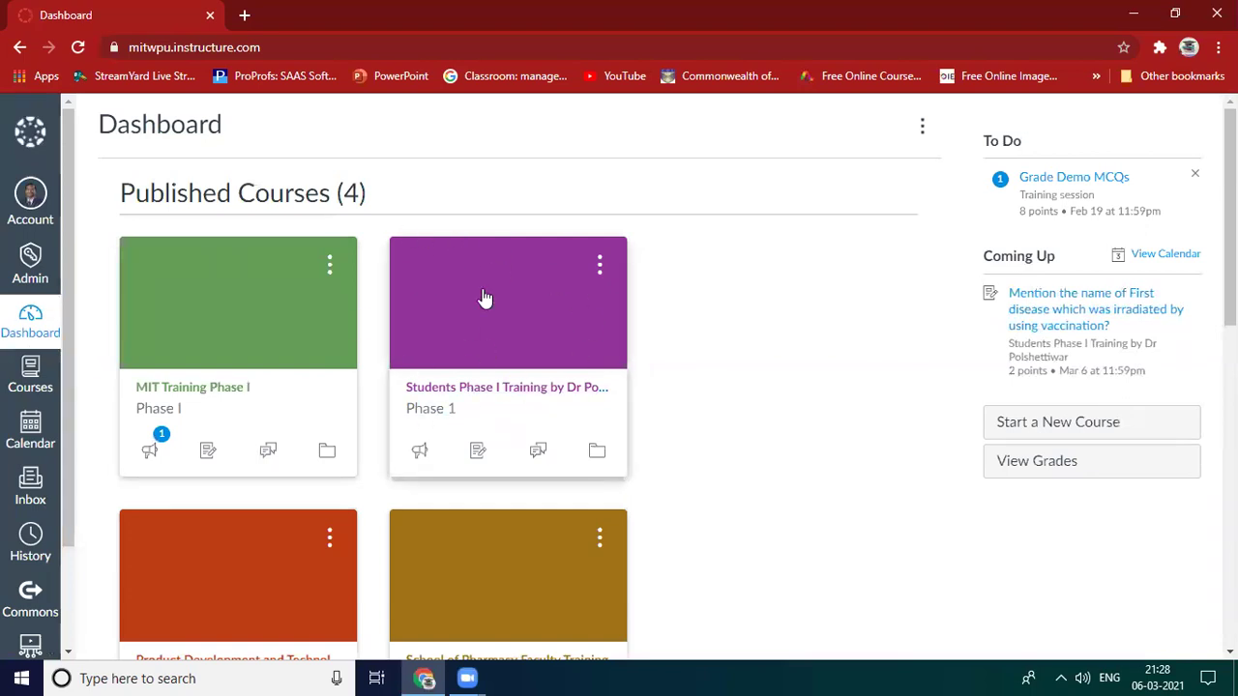
click(482, 400)
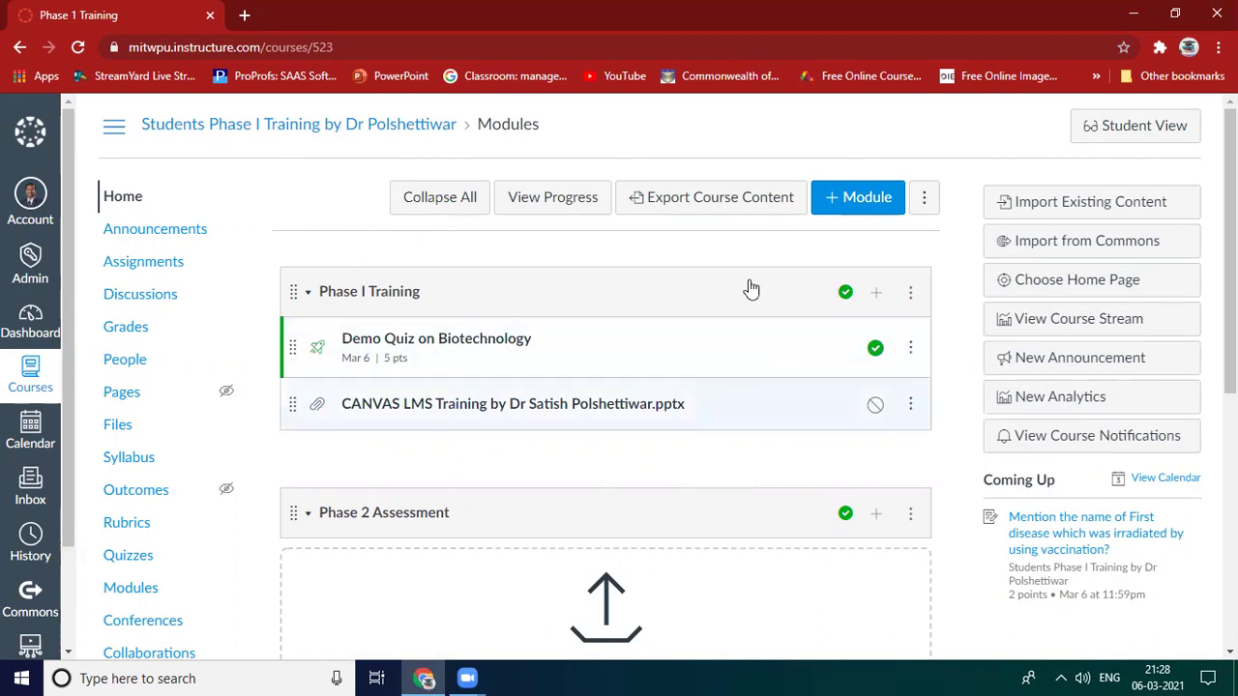
click(130, 367)
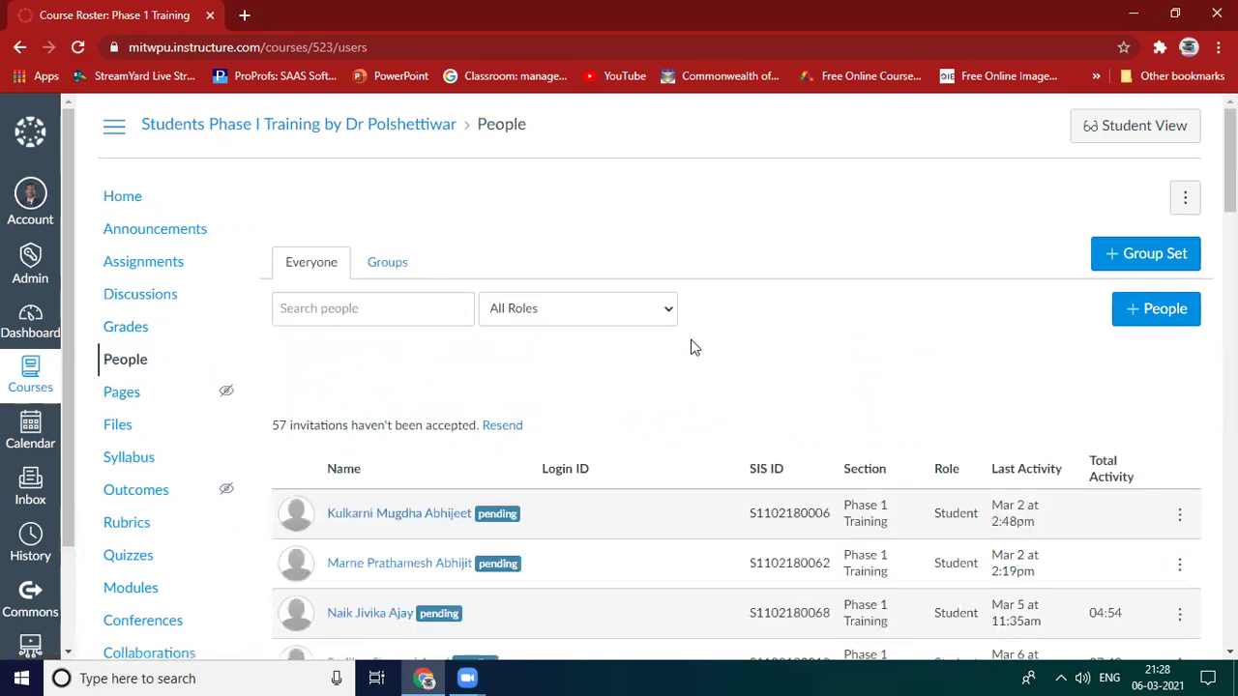
click(1134, 318)
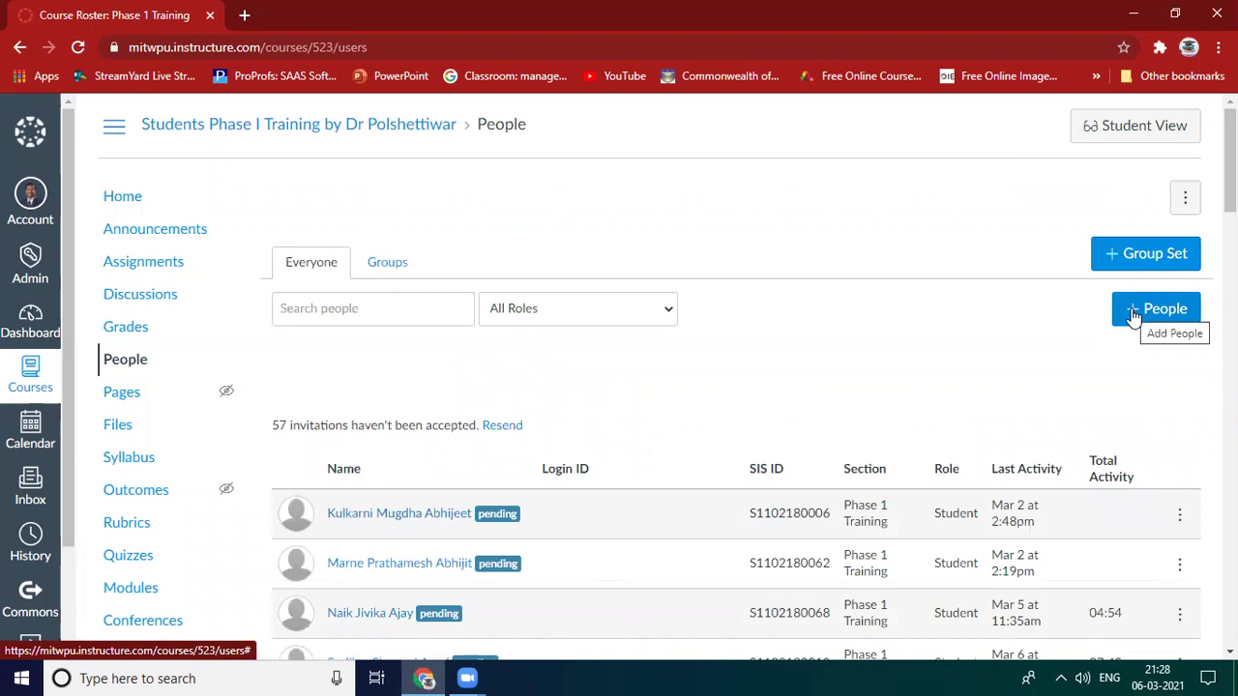
click(1134, 318)
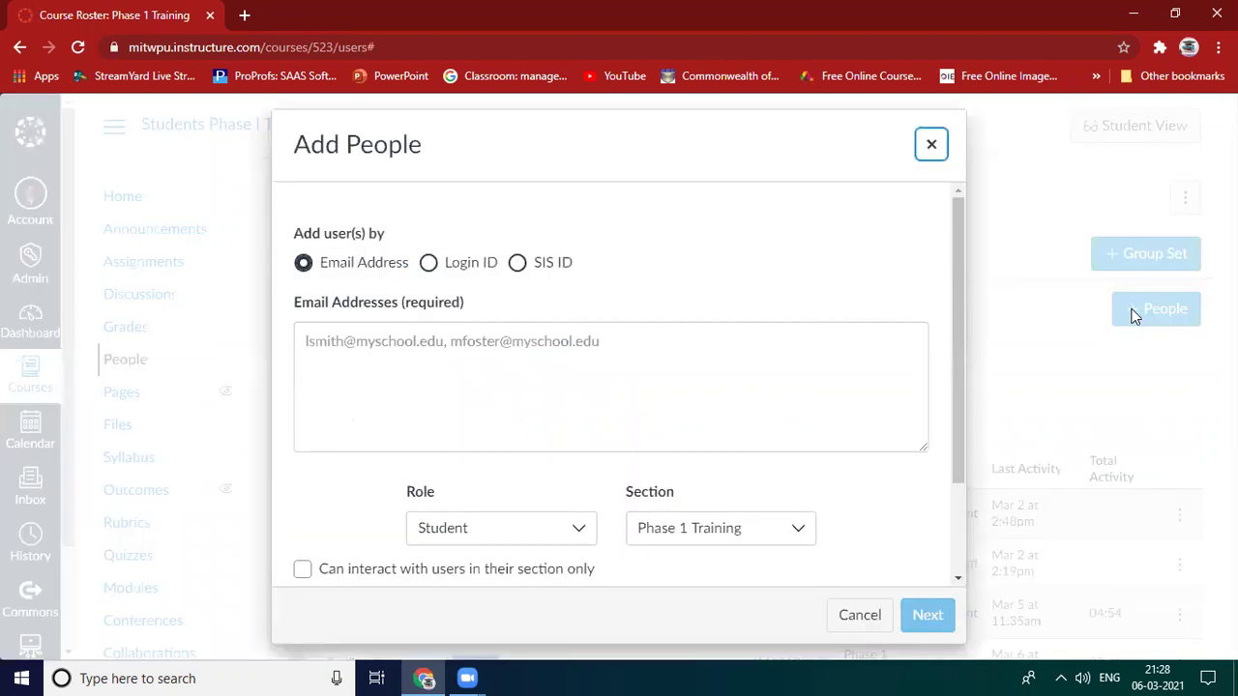
click(426, 264)
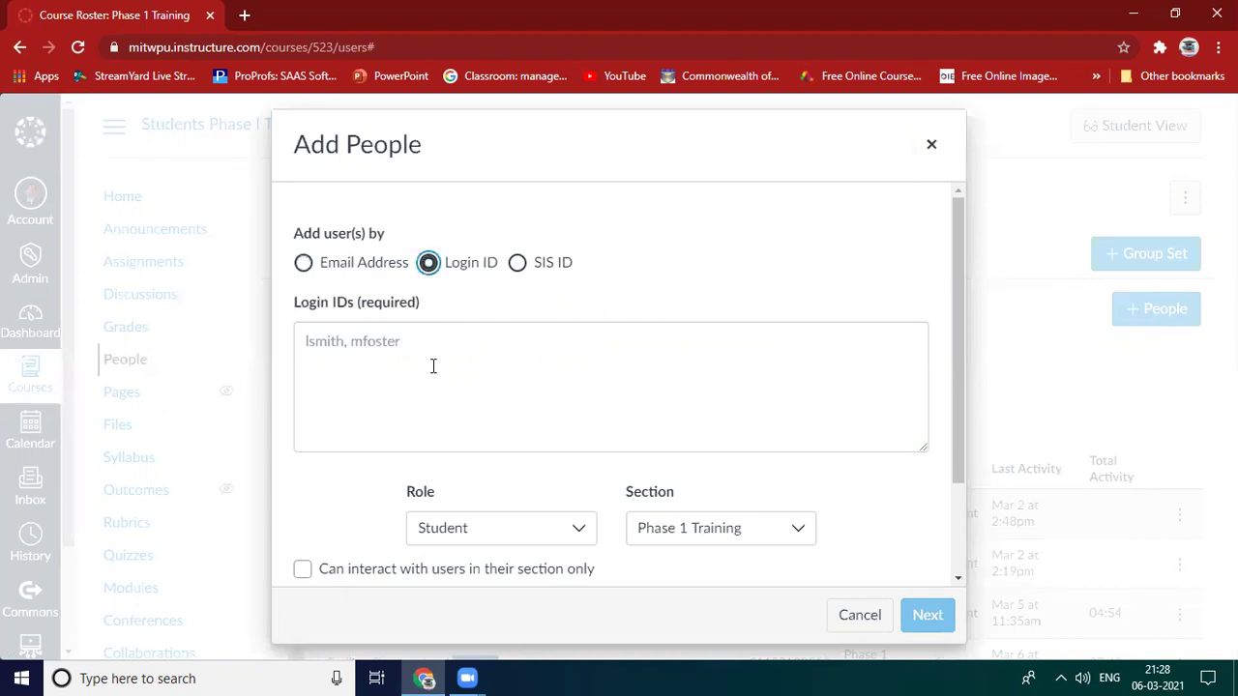
click(393, 359)
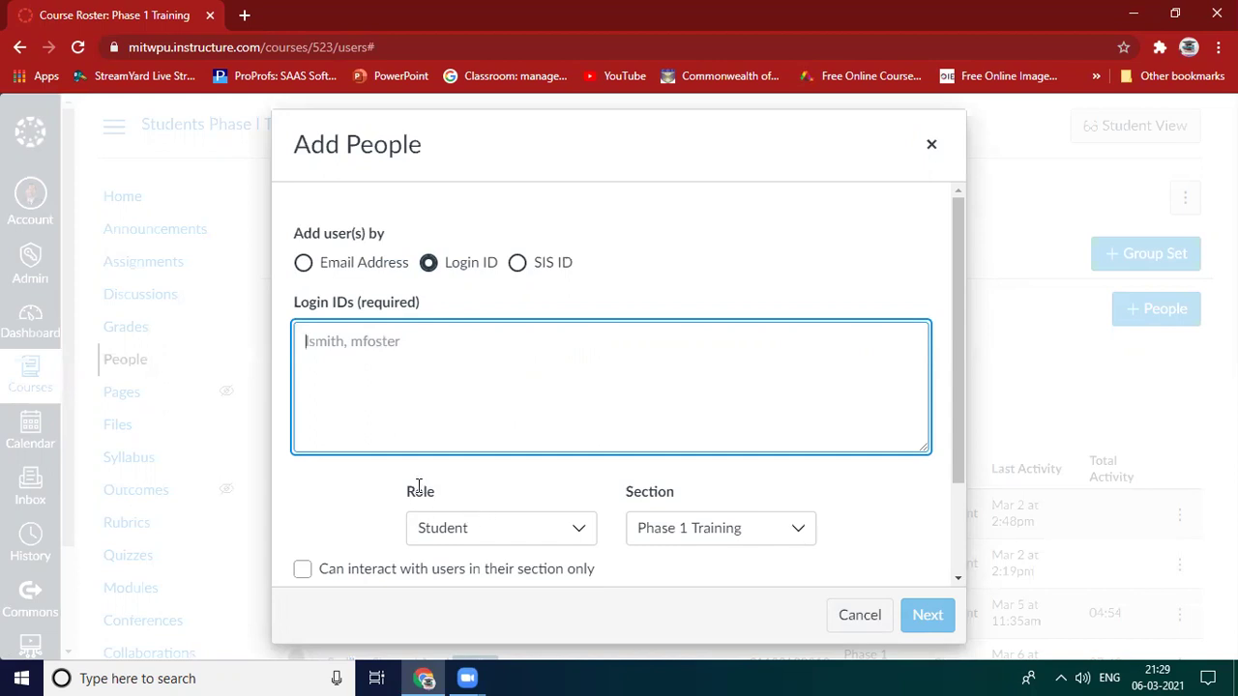
click(570, 532)
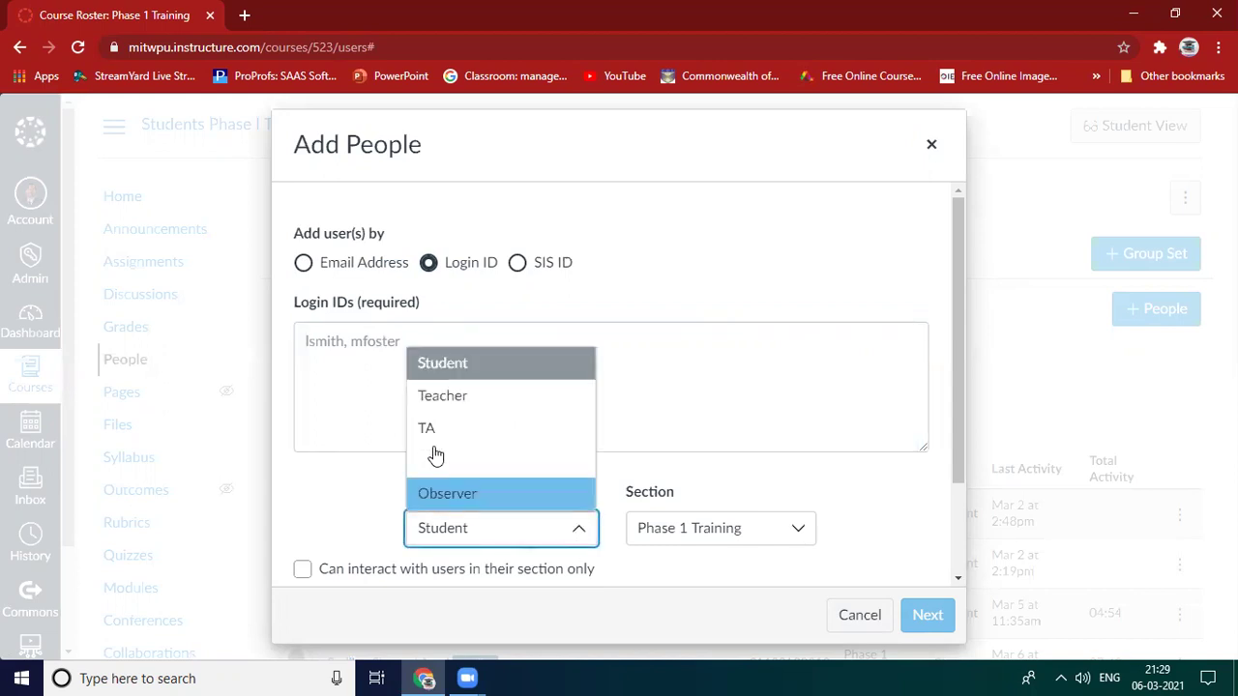
click(437, 367)
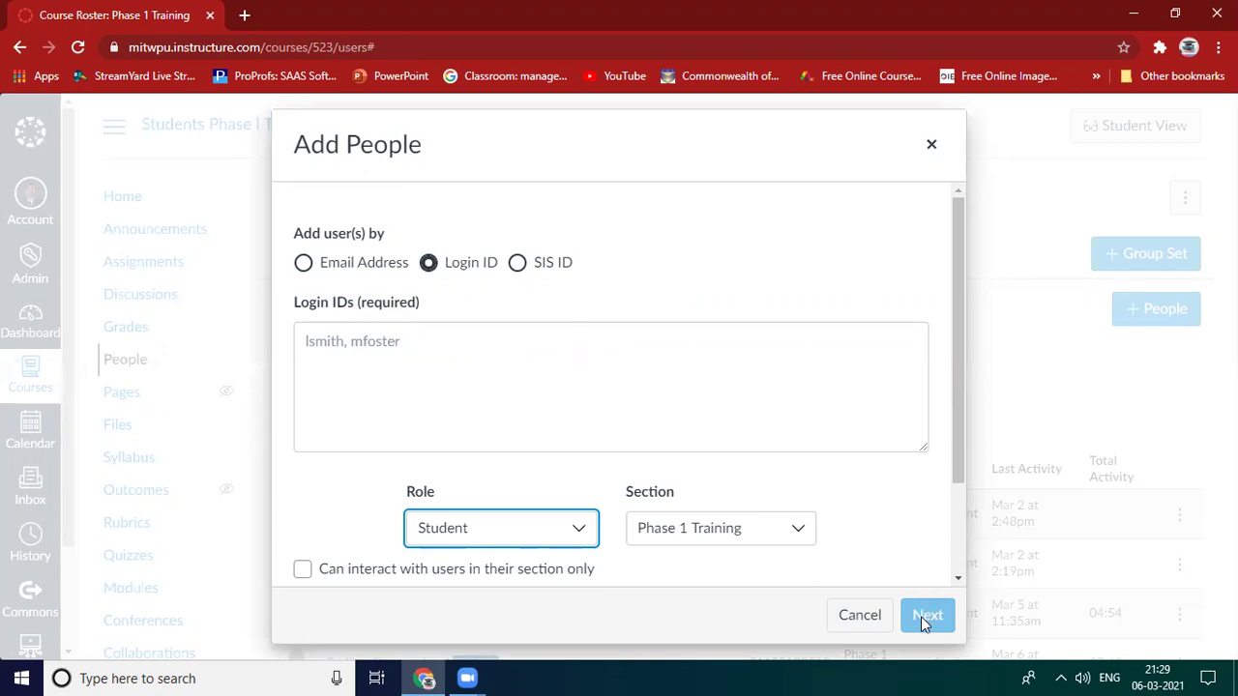
click(930, 145)
Step: Examine the course roster for each person's invitation status, login ID, section, role and last activity
scroll(430, 454, down, 2)
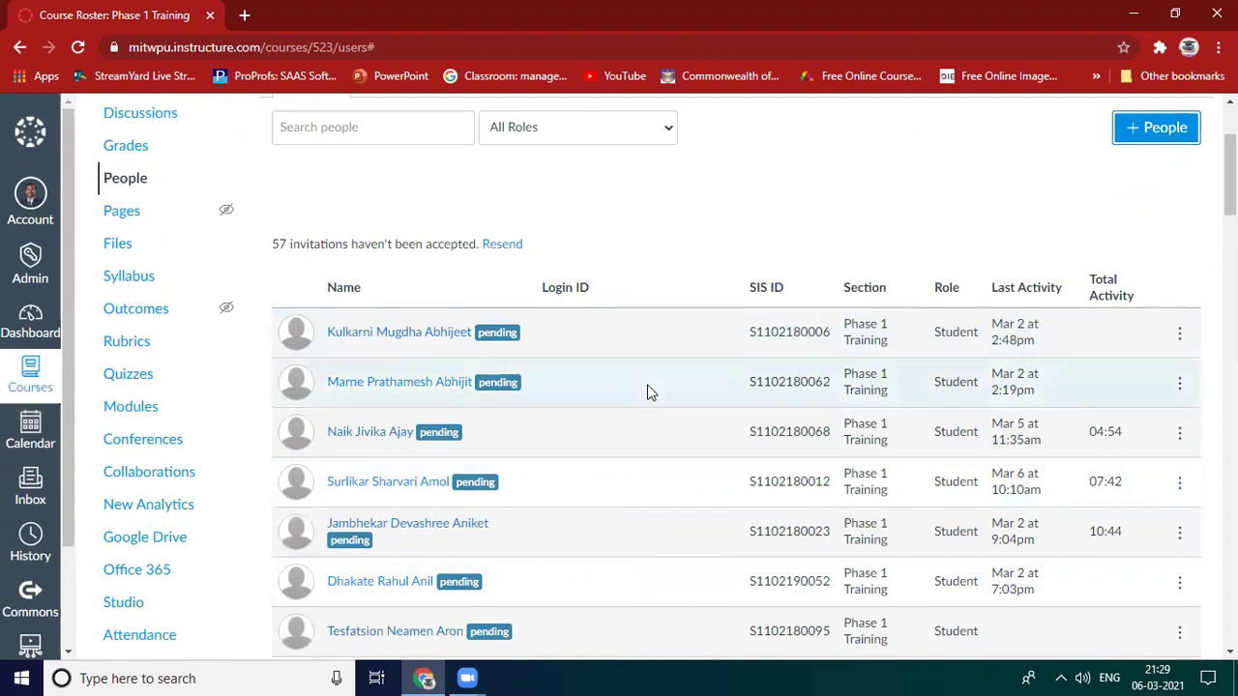
scroll(649, 391, down, 2)
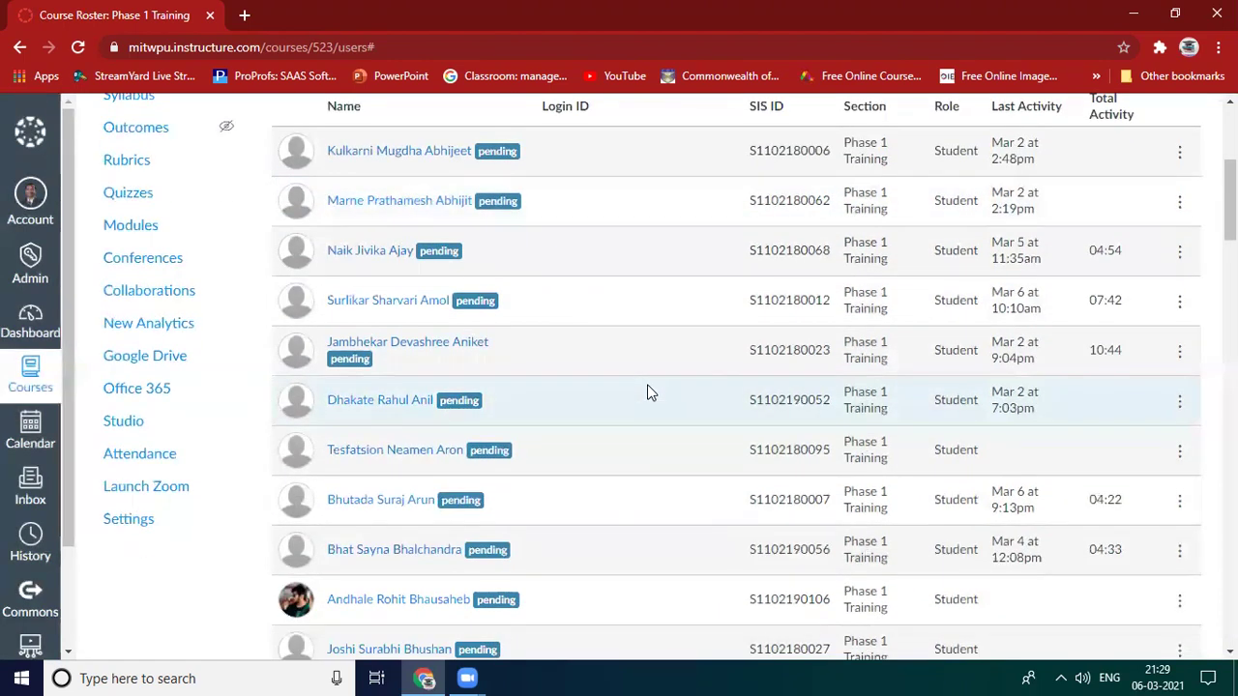
scroll(649, 391, down, 3)
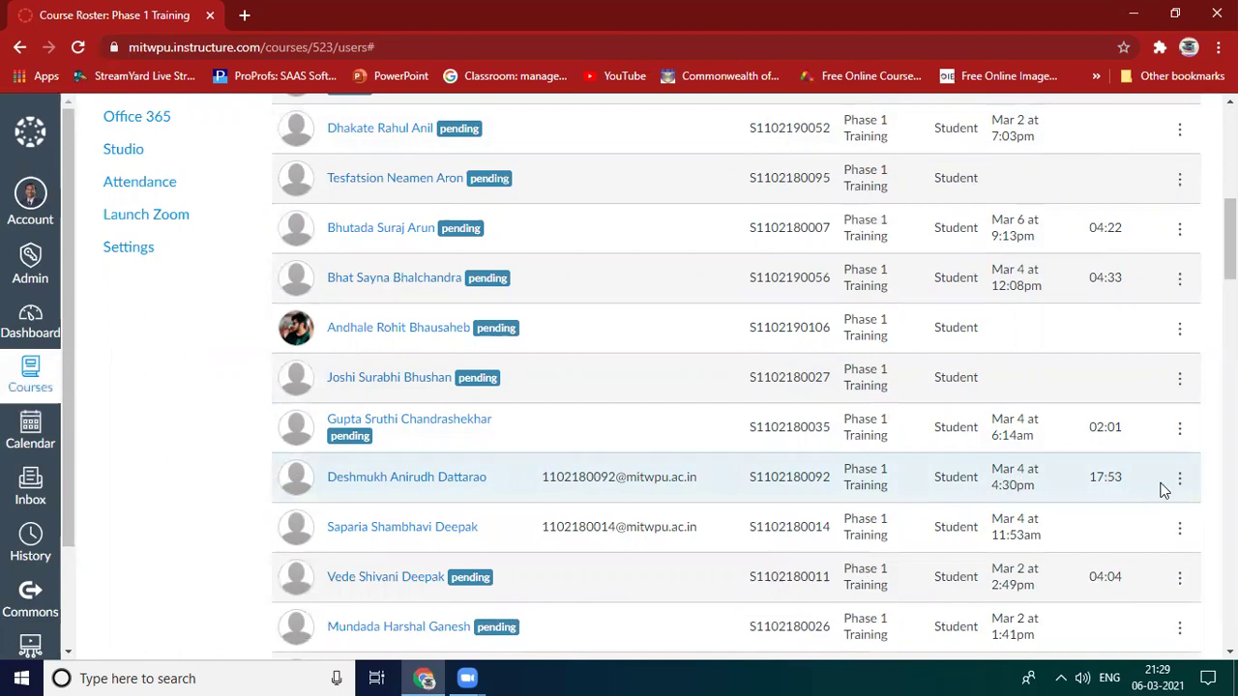
scroll(1163, 490, down, 6)
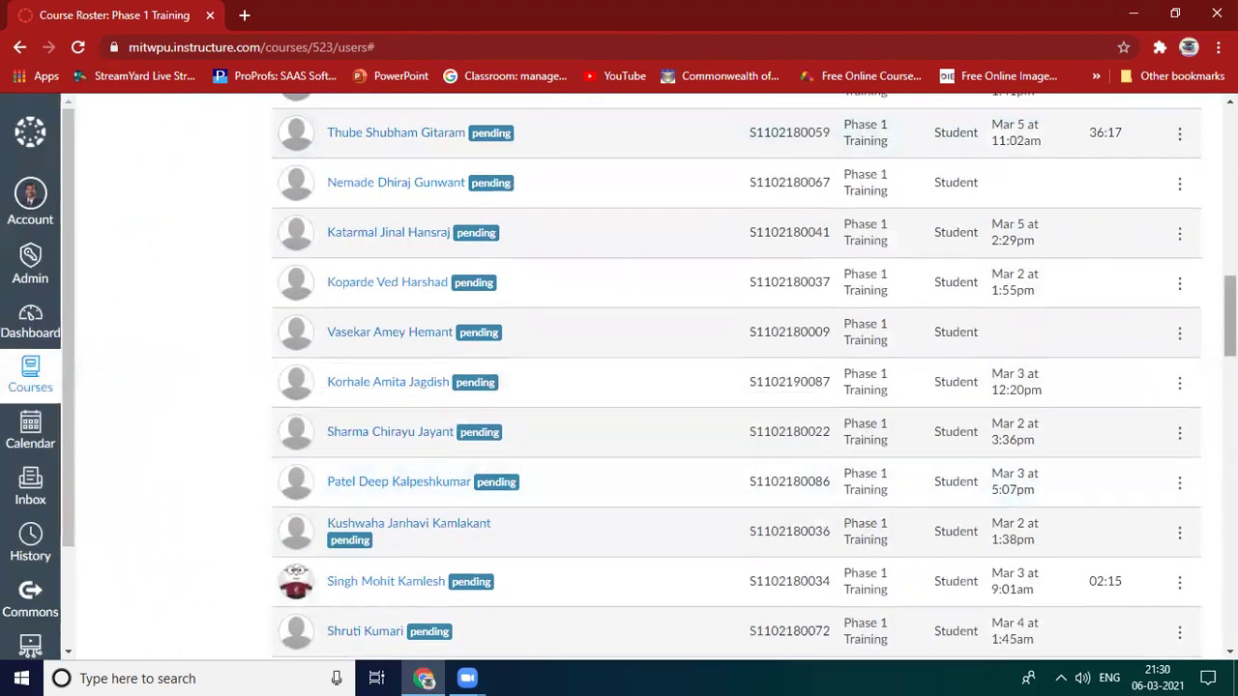
scroll(640, 377, up, 2)
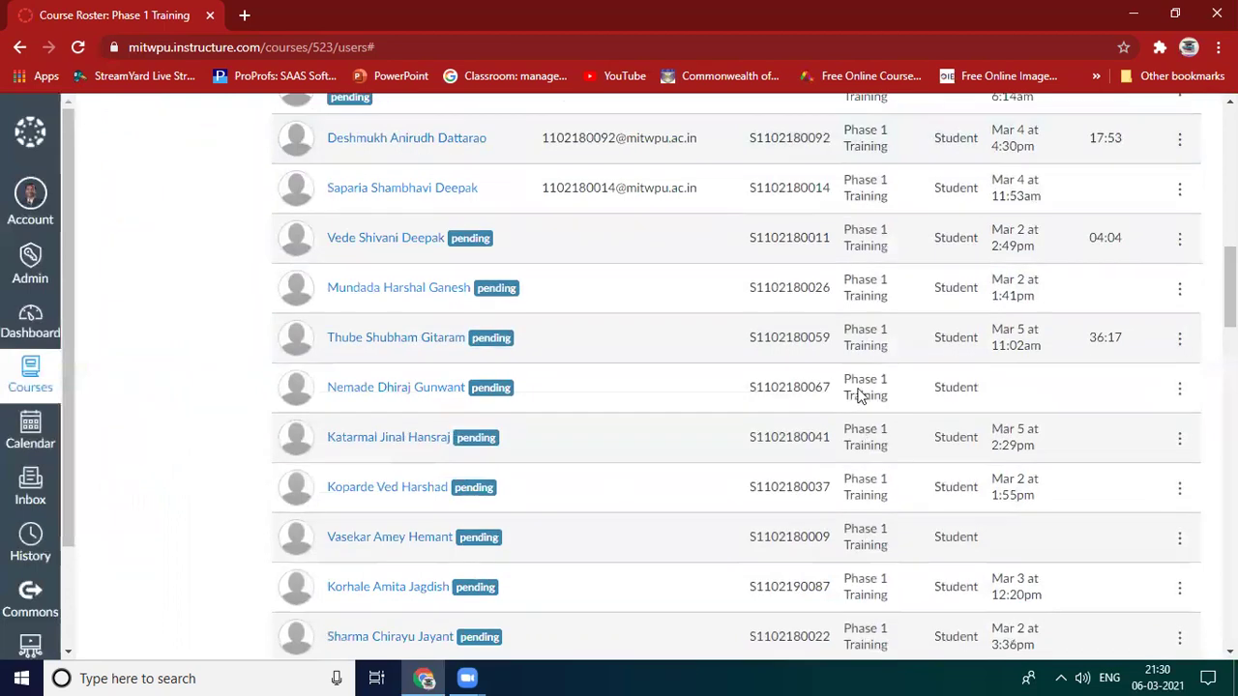
scroll(1196, 348, down, 5)
scroll(735, 377, down, 6)
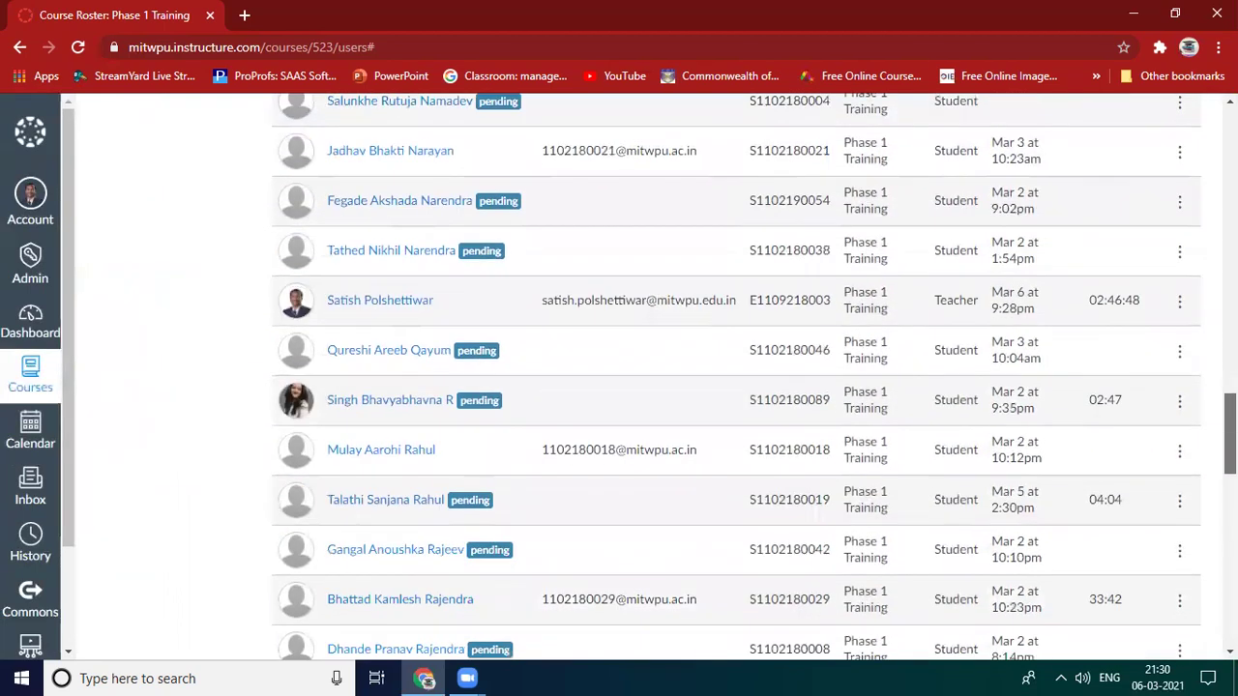
scroll(735, 377, down, 7)
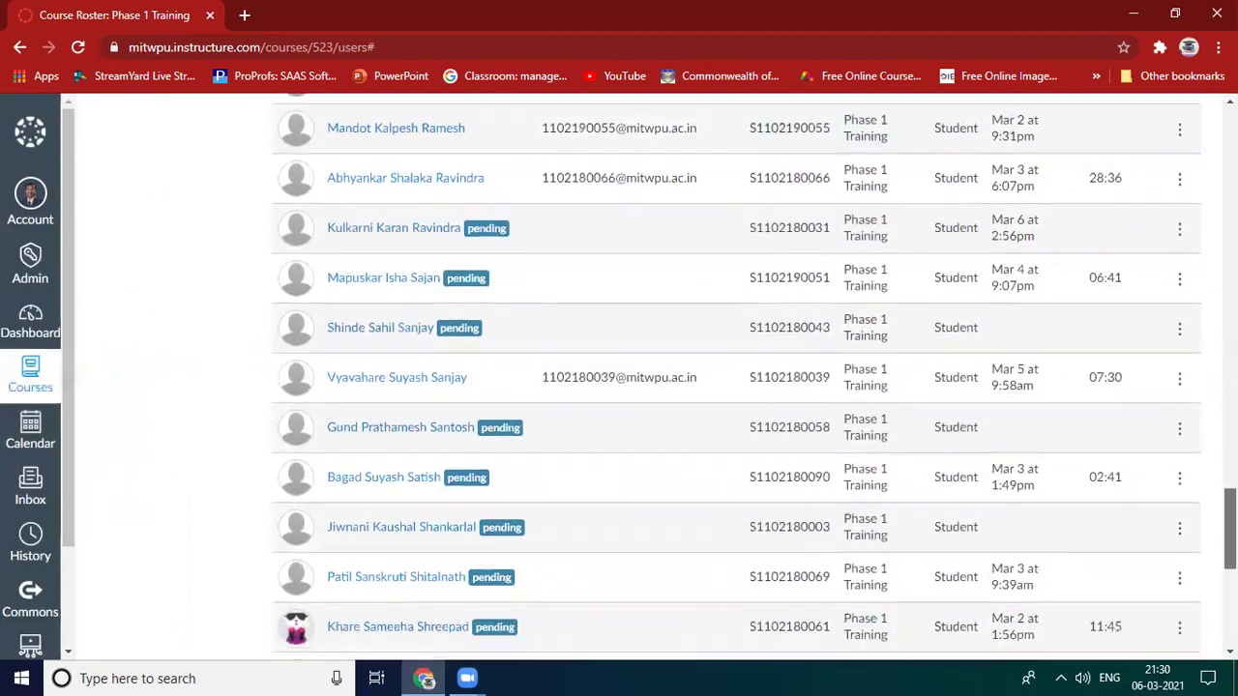
key(Home)
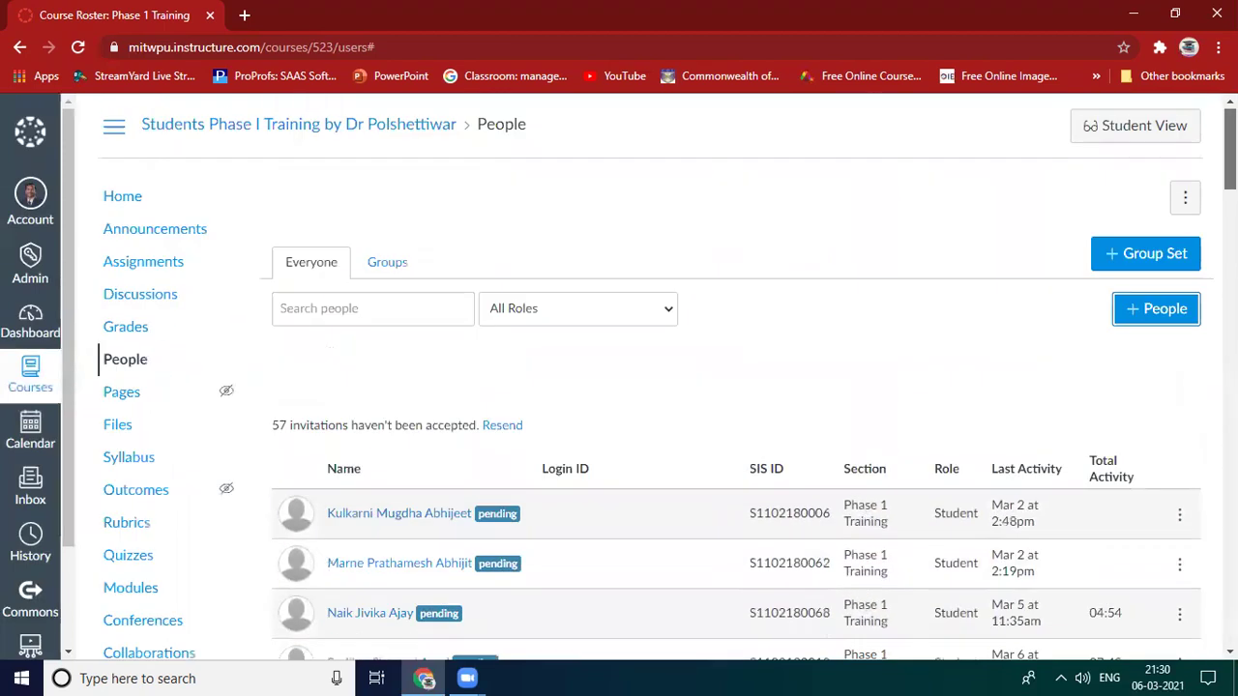
Step: Resend the course invitations that have not been accepted
click(497, 431)
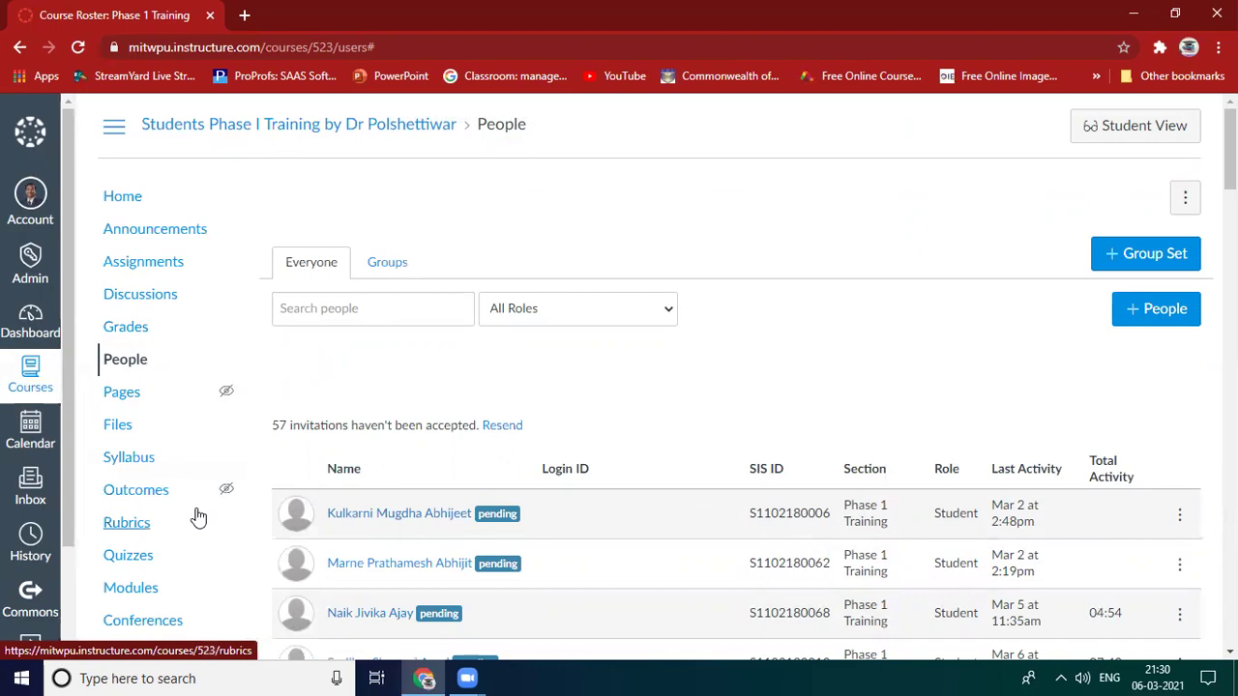
Step: Start a new quiz in the course's Quizzes area with New Quizzes as the quiz engine
scroll(535, 190, down, 2)
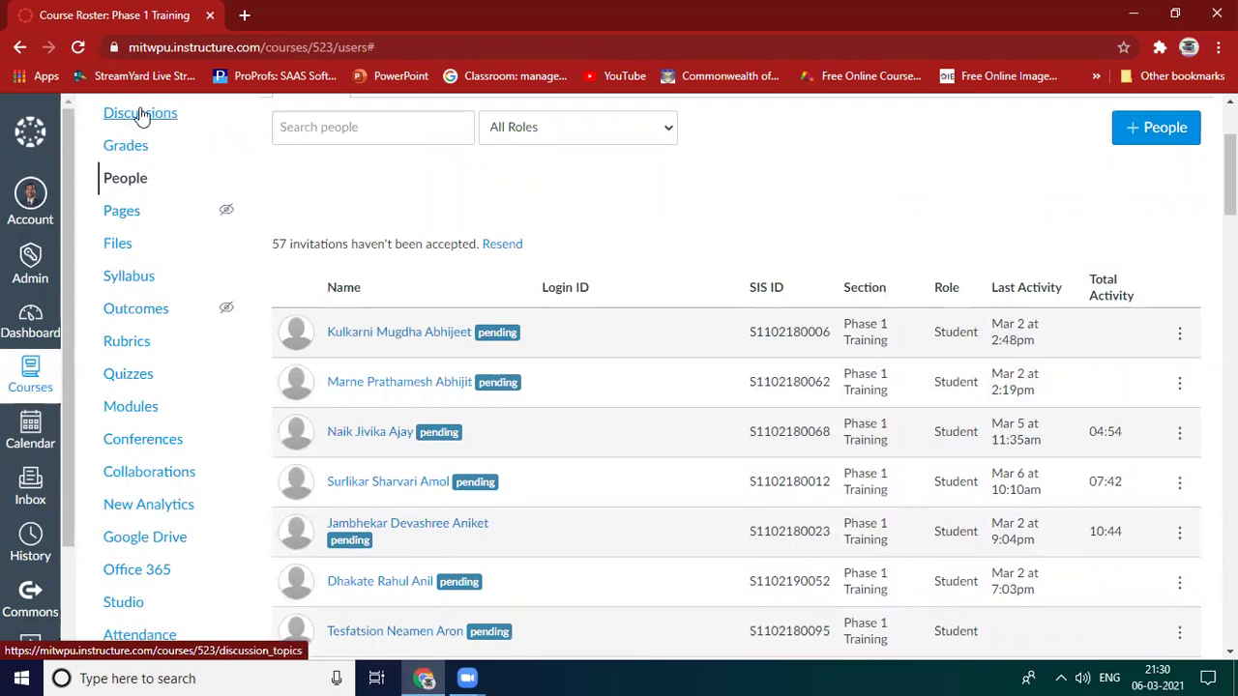
click(127, 383)
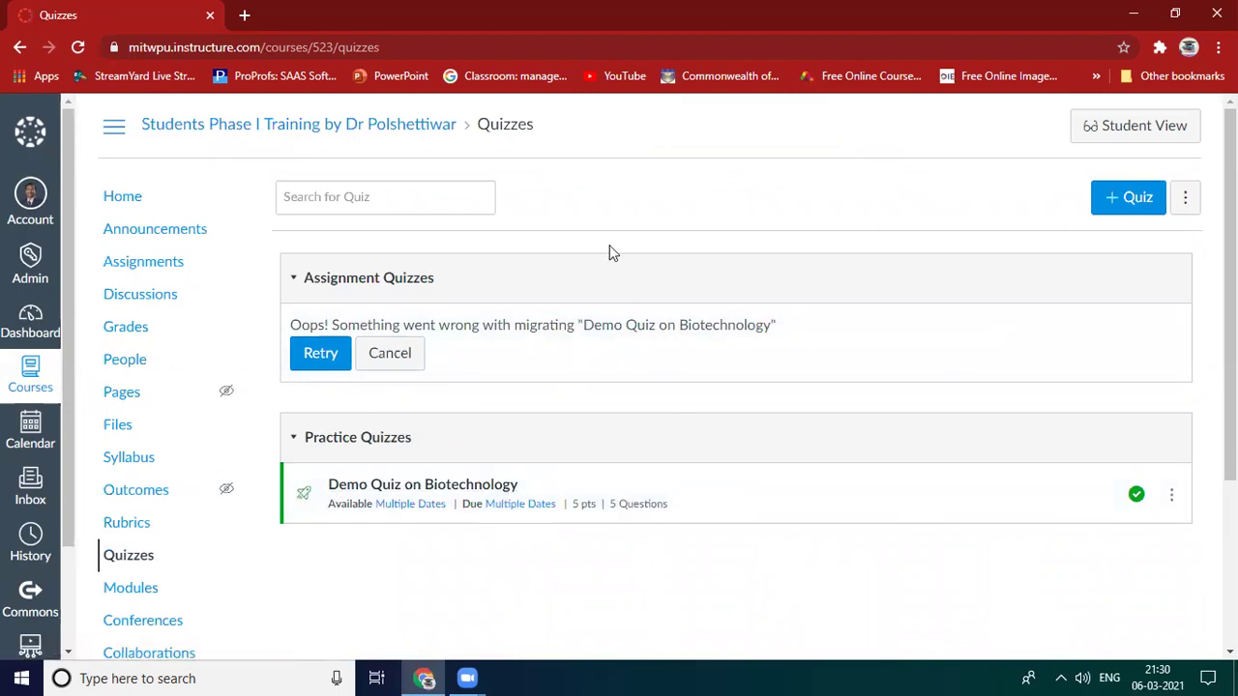
click(1113, 202)
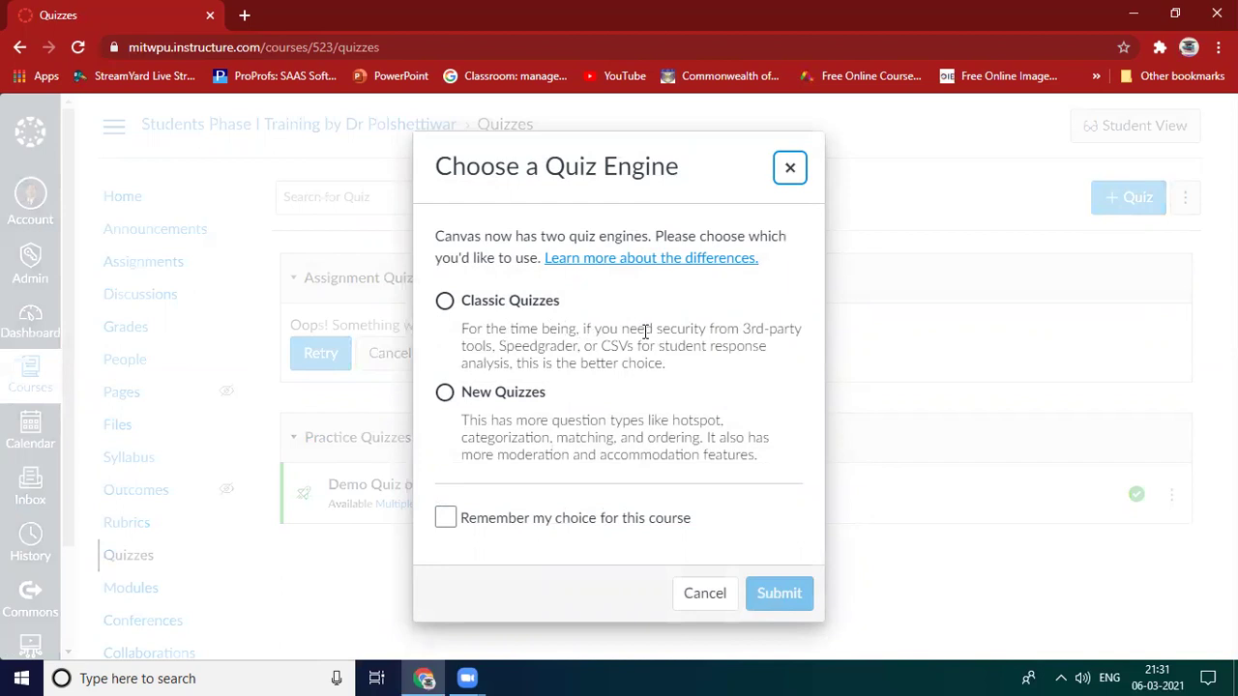
click(444, 392)
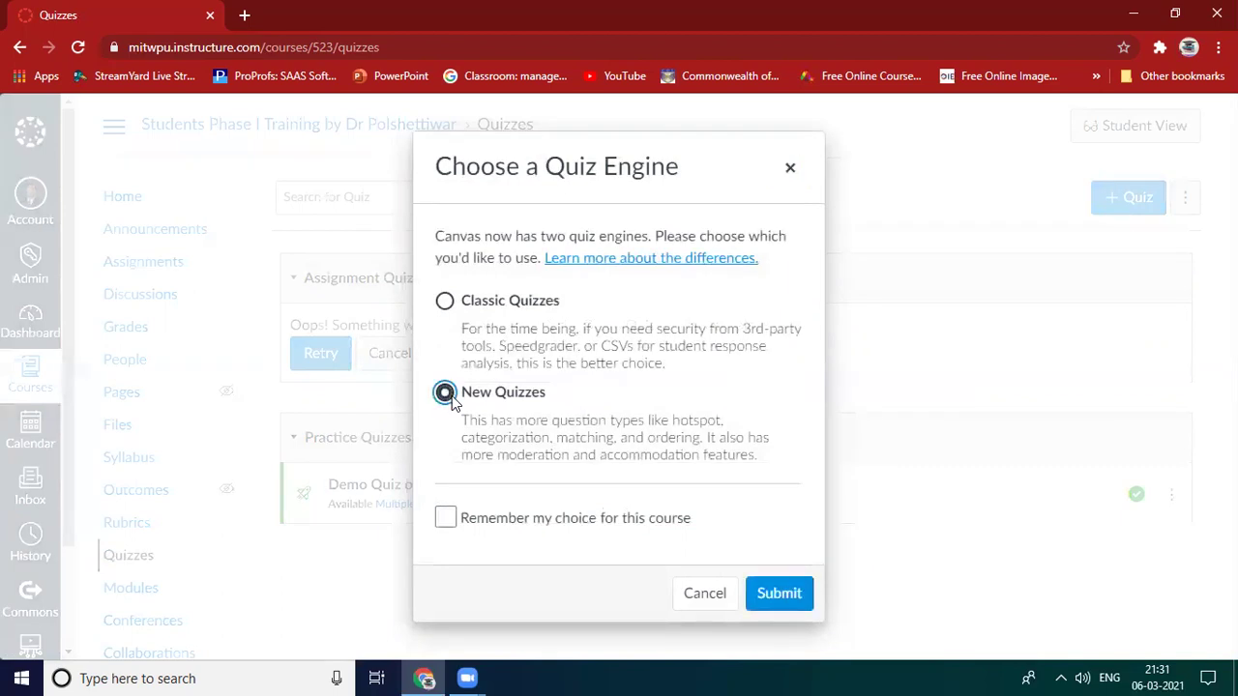
click(780, 594)
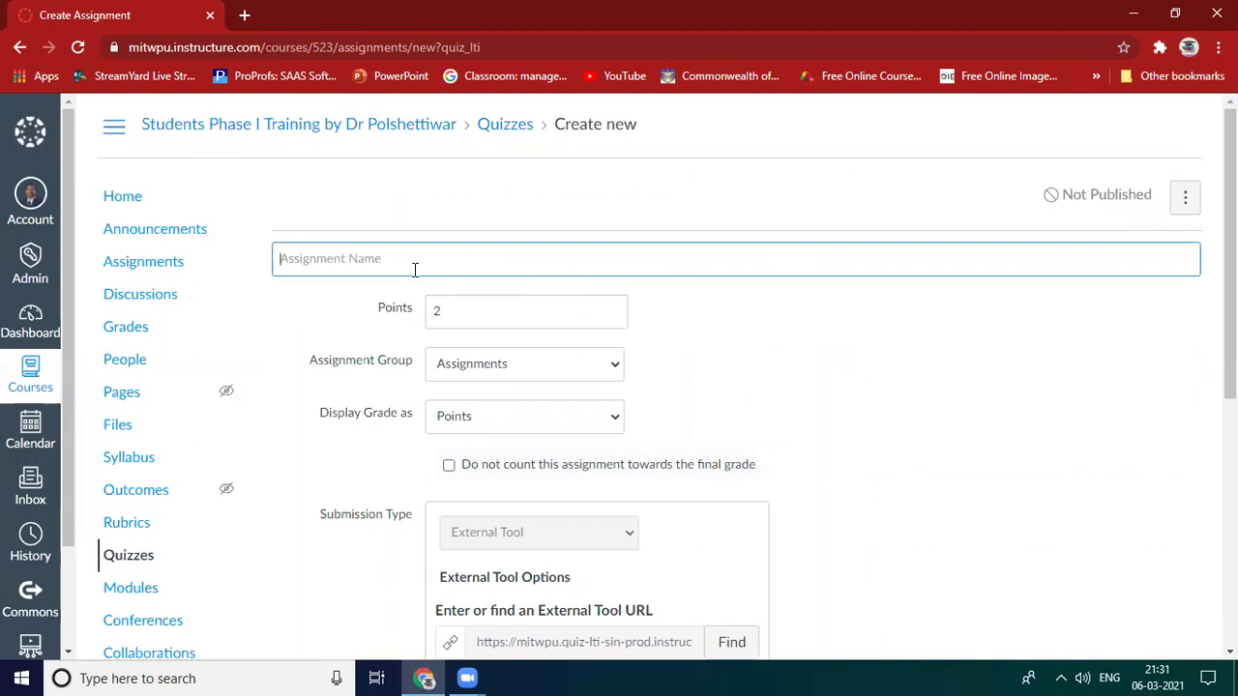
Step: Name the quiz "MCQs on Unit 1" and set its points to 5
text(MCQs )
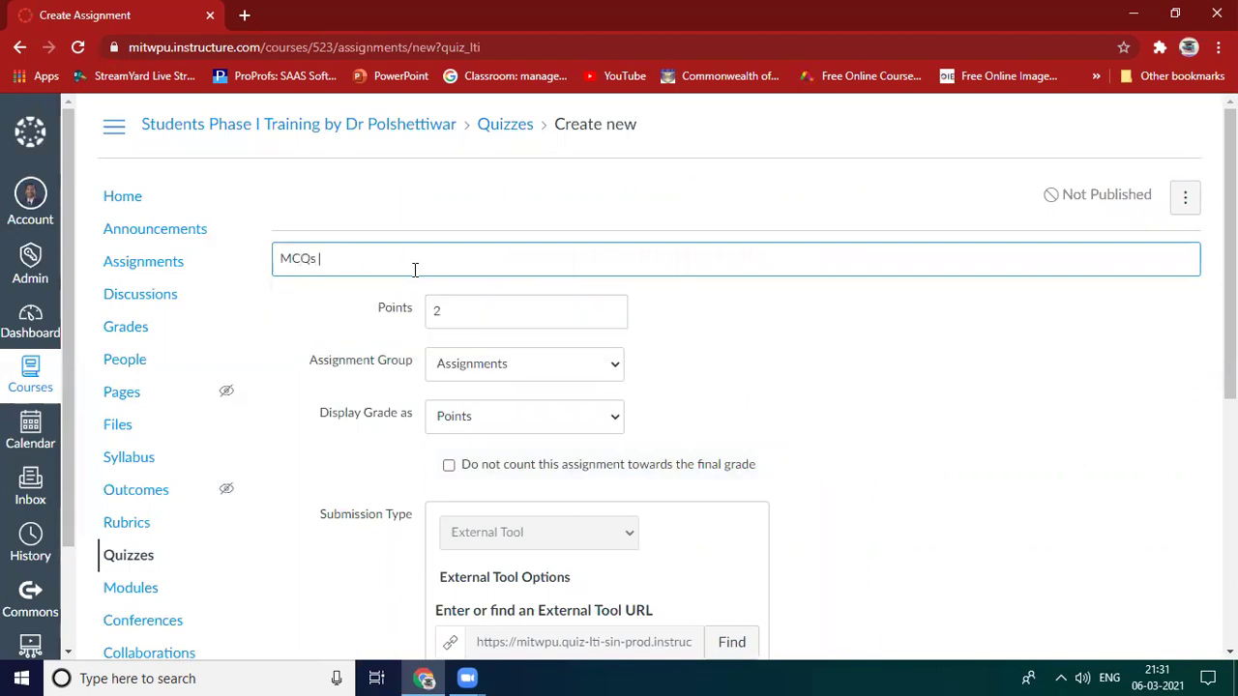
text(on Unit !)
key(BackSpace)
text(1)
click(483, 307)
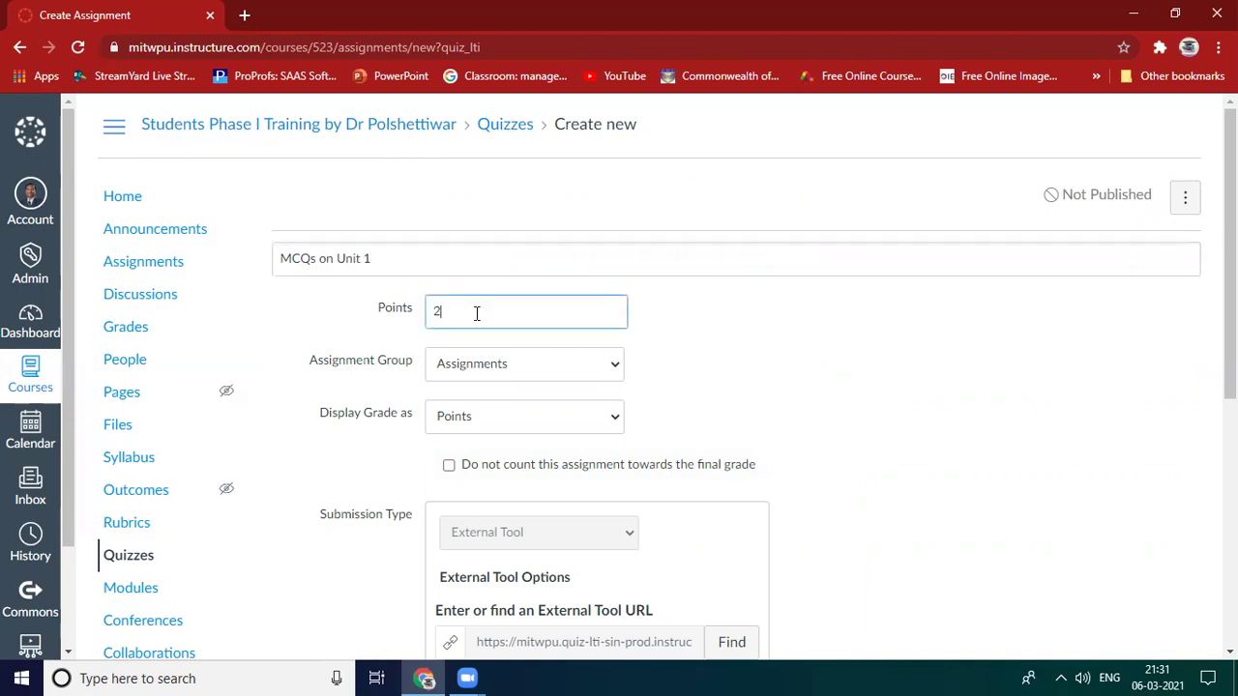
drag(438, 318, 432, 319)
text(5)
Step: Set the quiz's assignment group to Assignments and its grade display to Points, keeping it counted towards the final grade
click(541, 370)
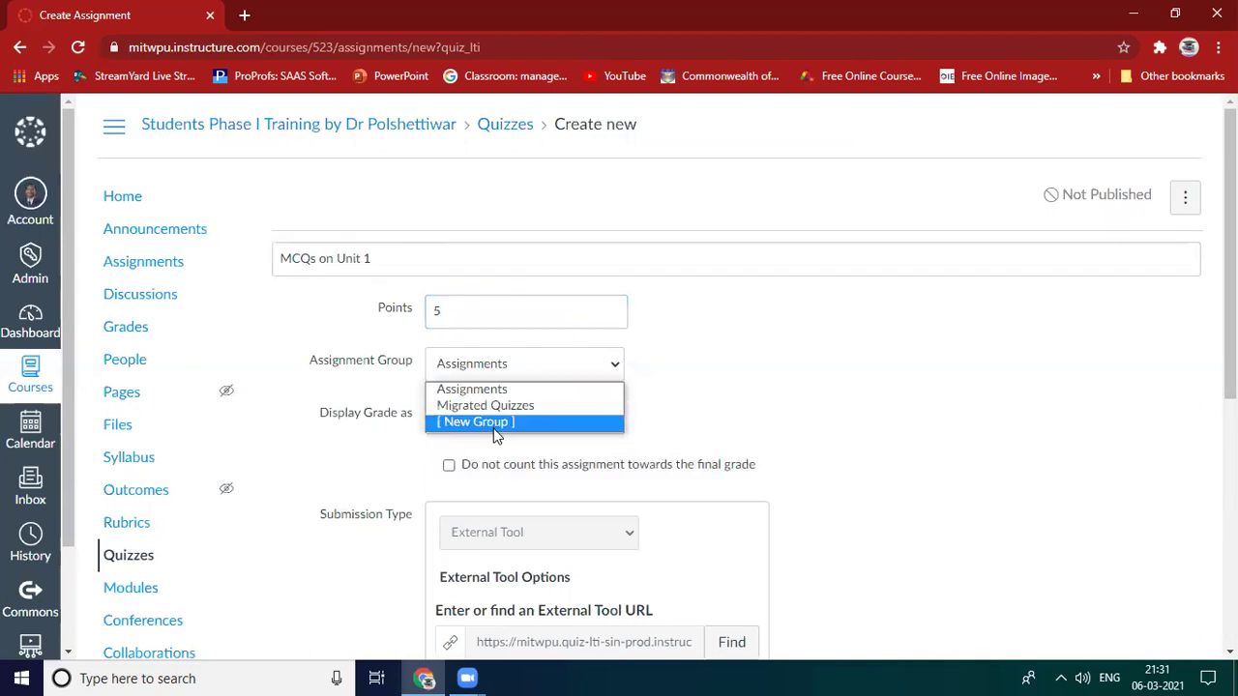
click(471, 388)
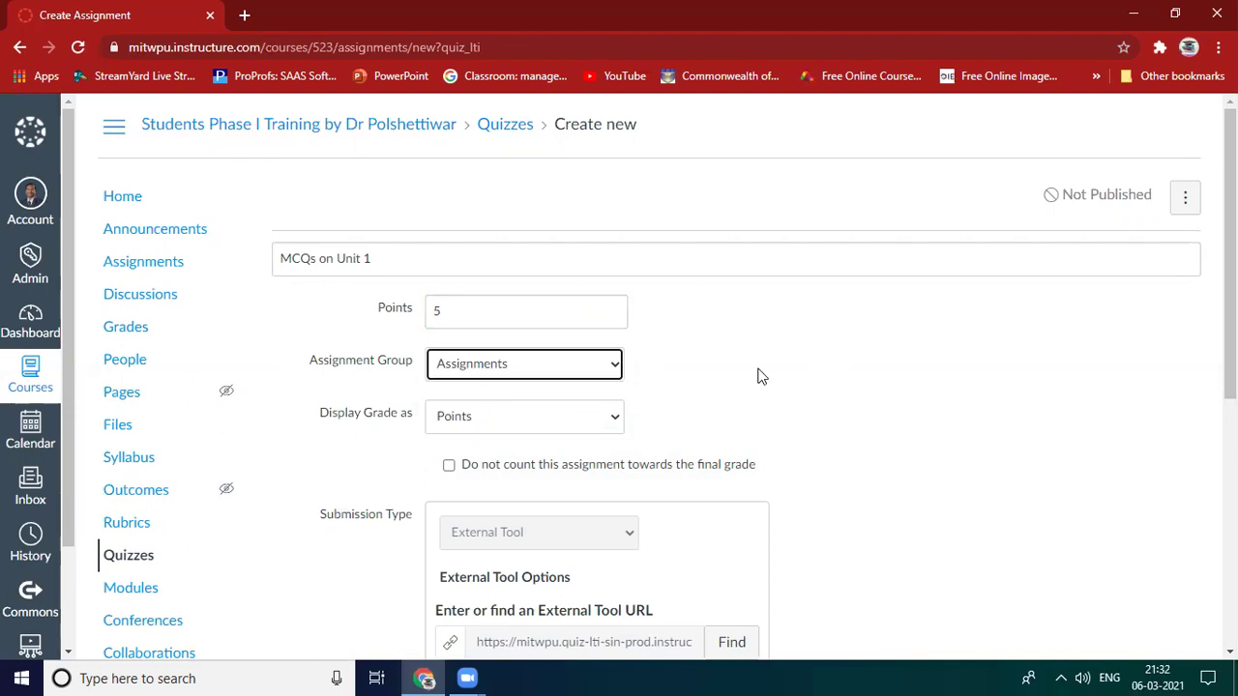
scroll(1230, 338, down, 1)
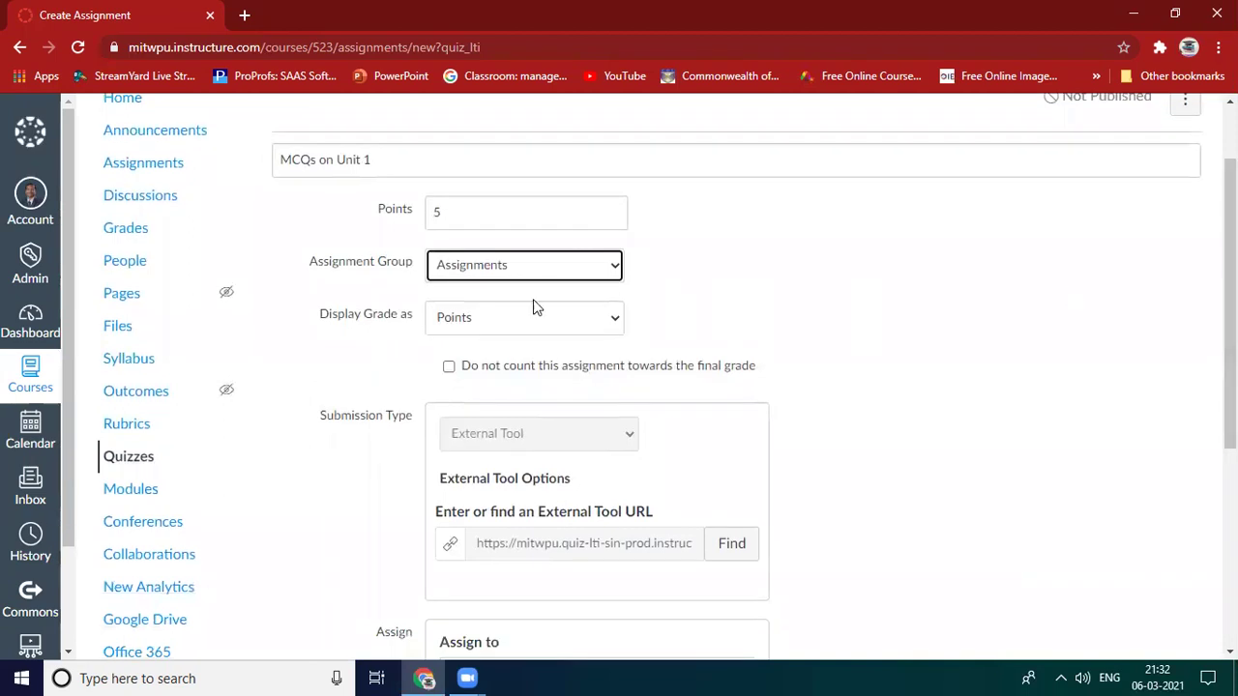
click(511, 319)
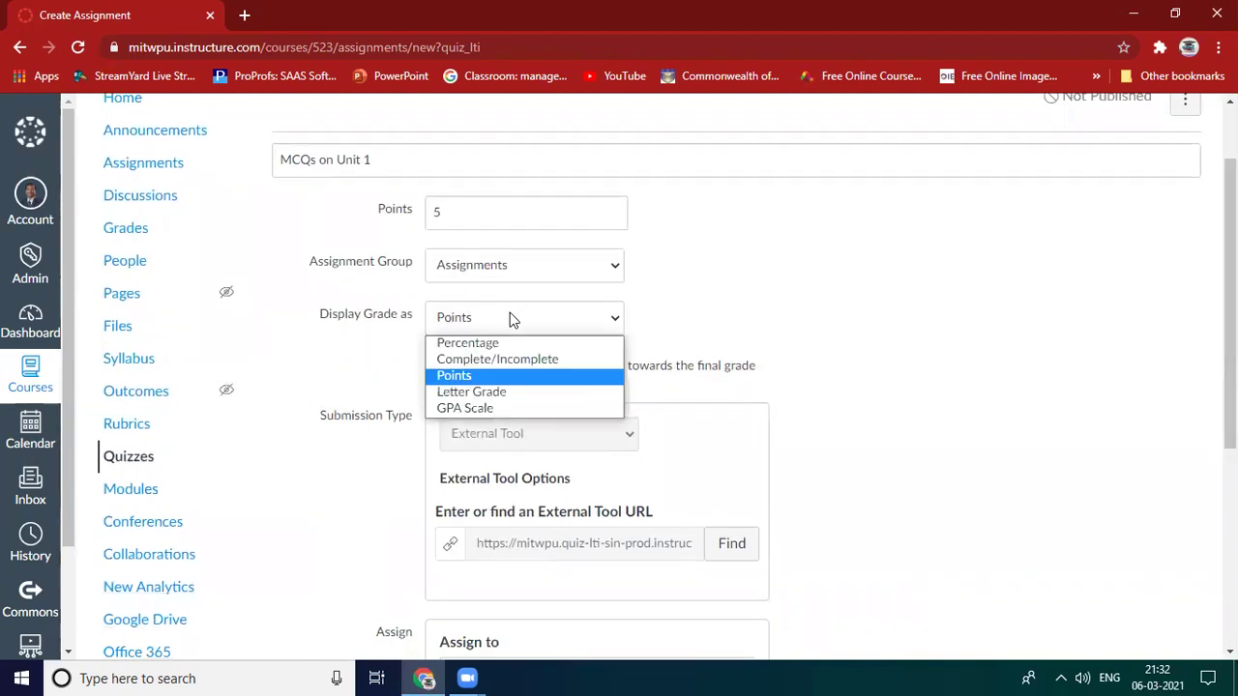
click(502, 344)
click(514, 321)
click(518, 381)
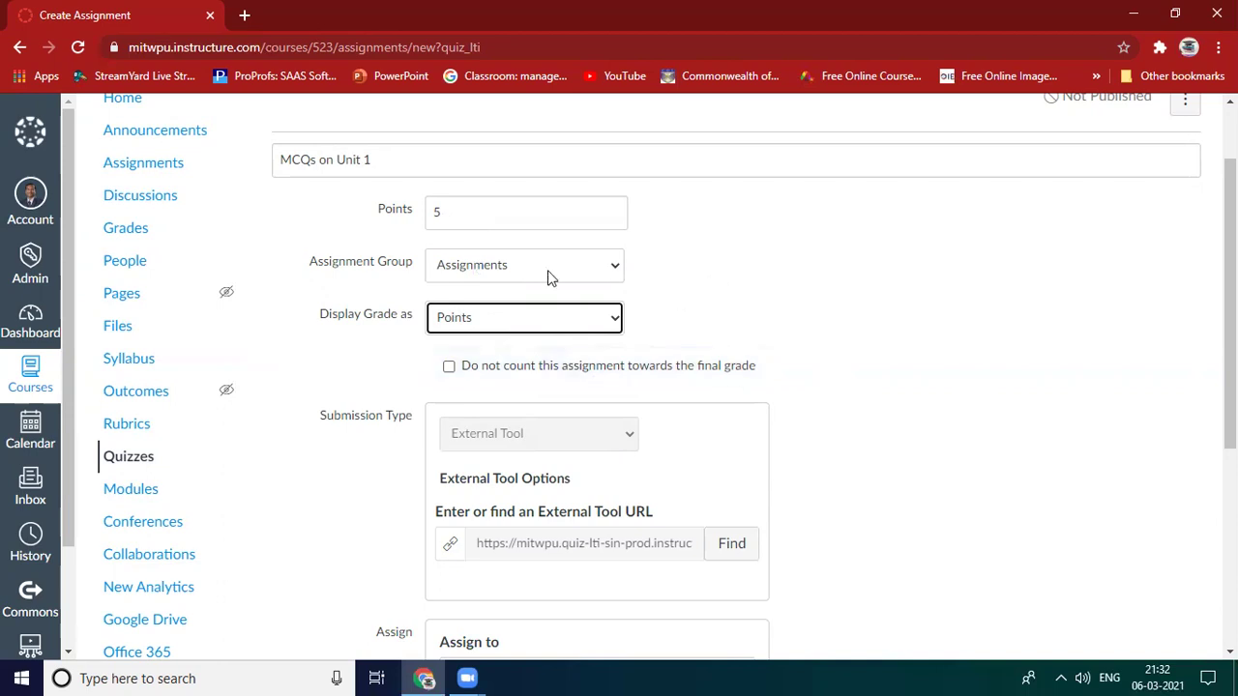
click(449, 373)
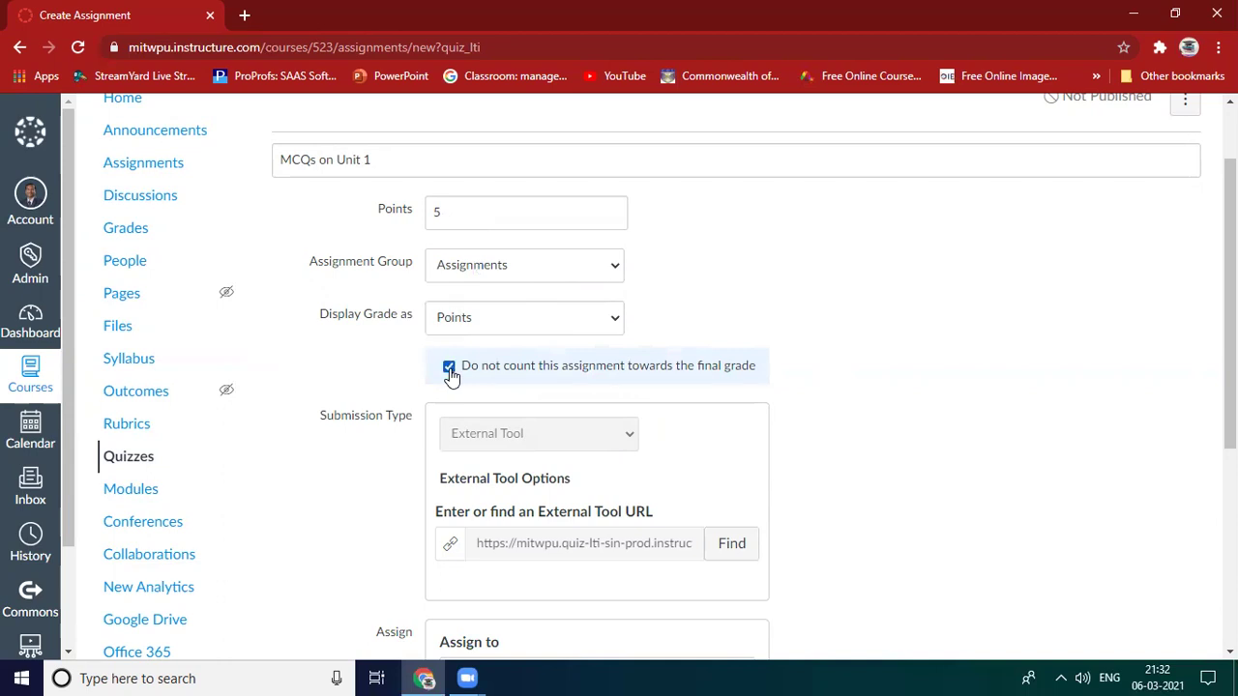
click(450, 375)
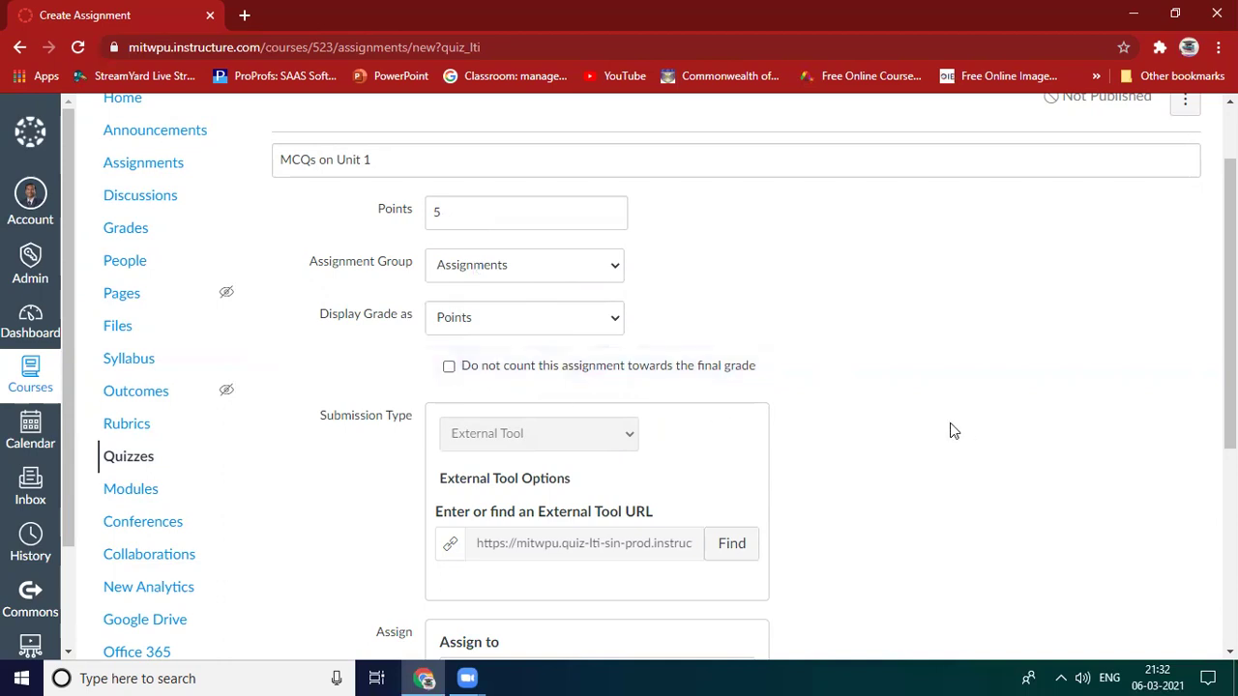
Step: Set the quiz's due date for everyone to Mar 8 11:59pm
scroll(951, 425, down, 2)
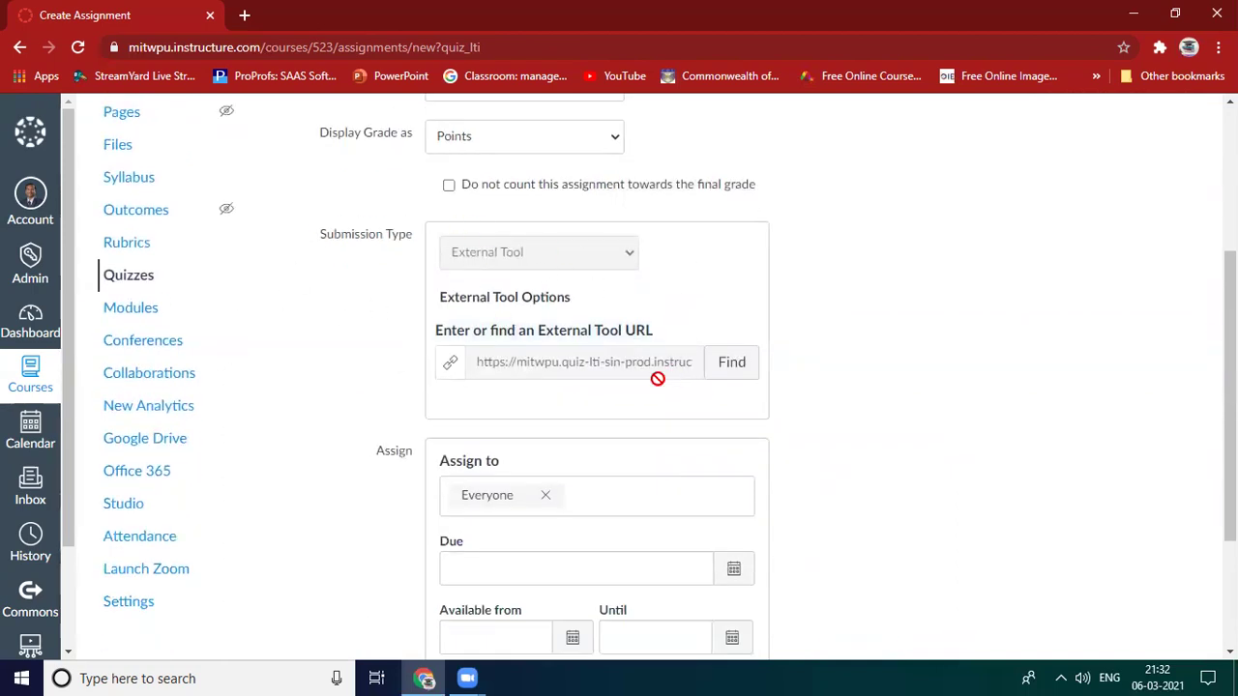
scroll(842, 437, down, 1)
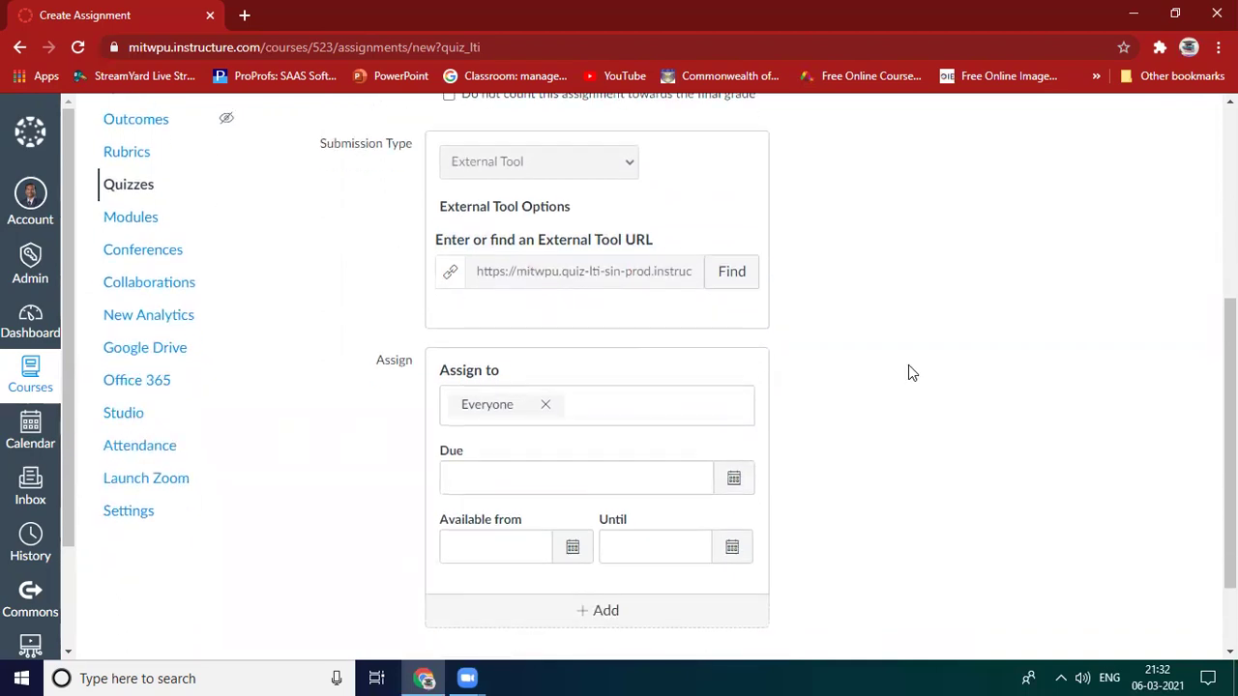
scroll(909, 368, down, 1)
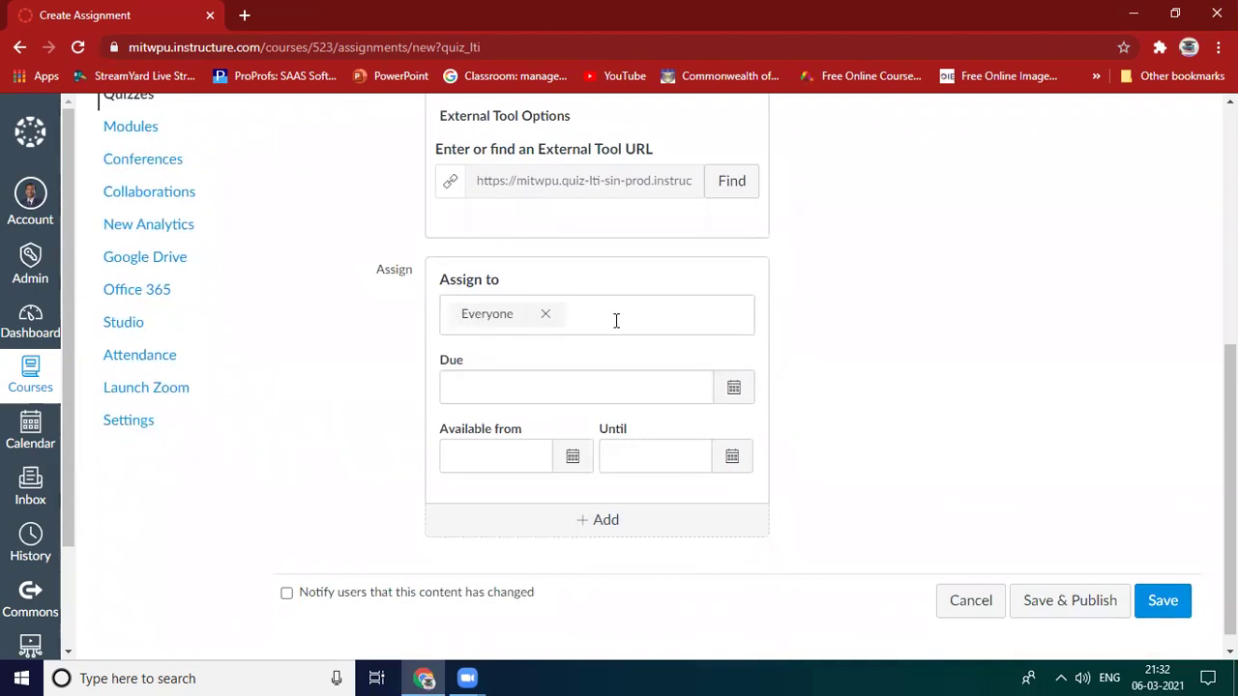
click(735, 390)
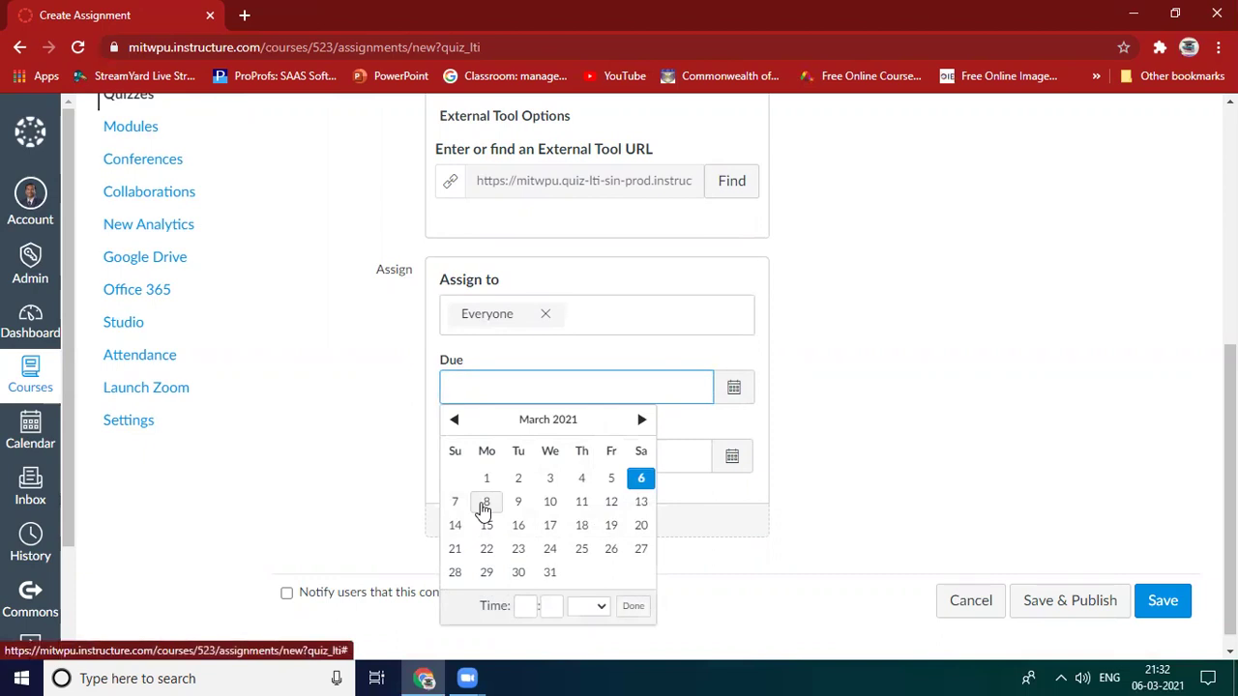
click(484, 509)
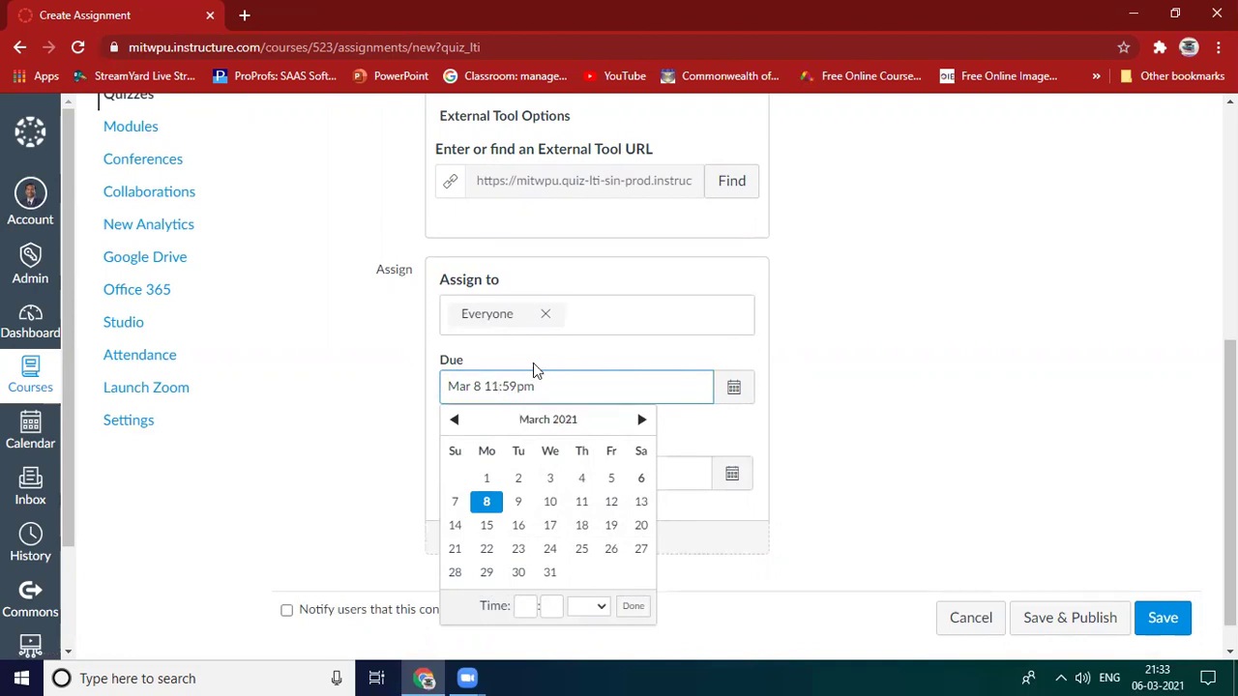
click(873, 369)
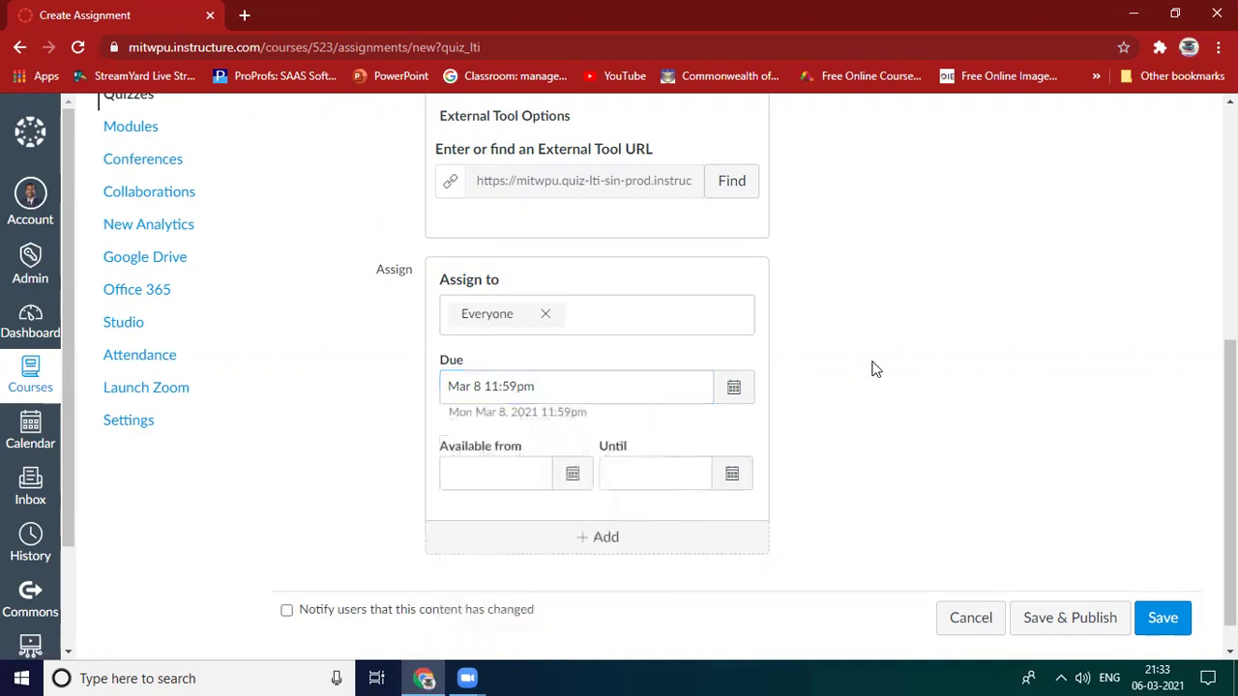
Step: Make the quiz available from Mar 6 12am until Mar 8 11:59pm and save it without publishing
click(573, 476)
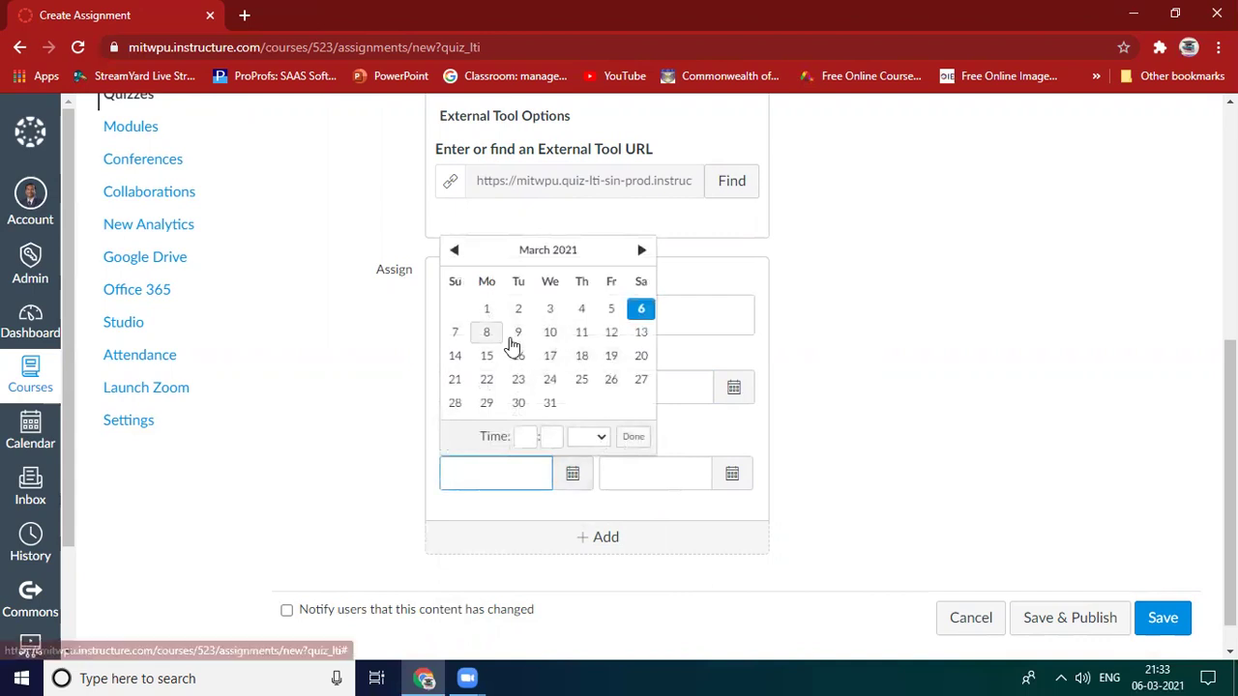
click(640, 309)
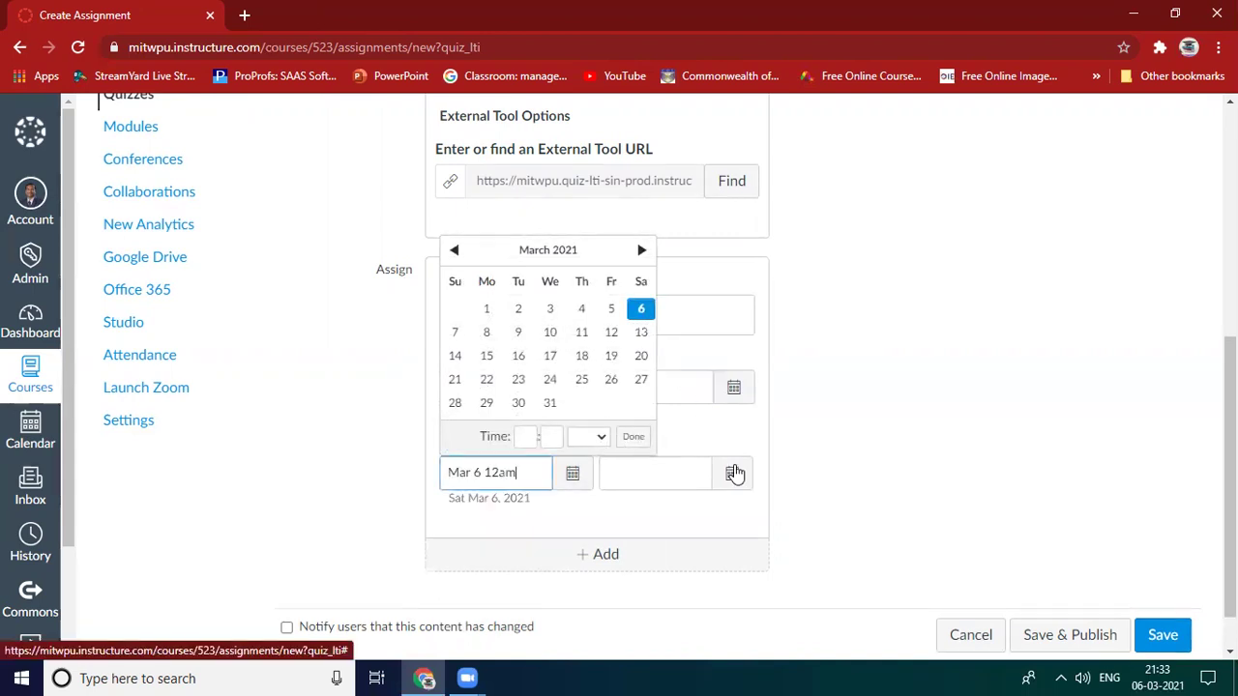
click(732, 474)
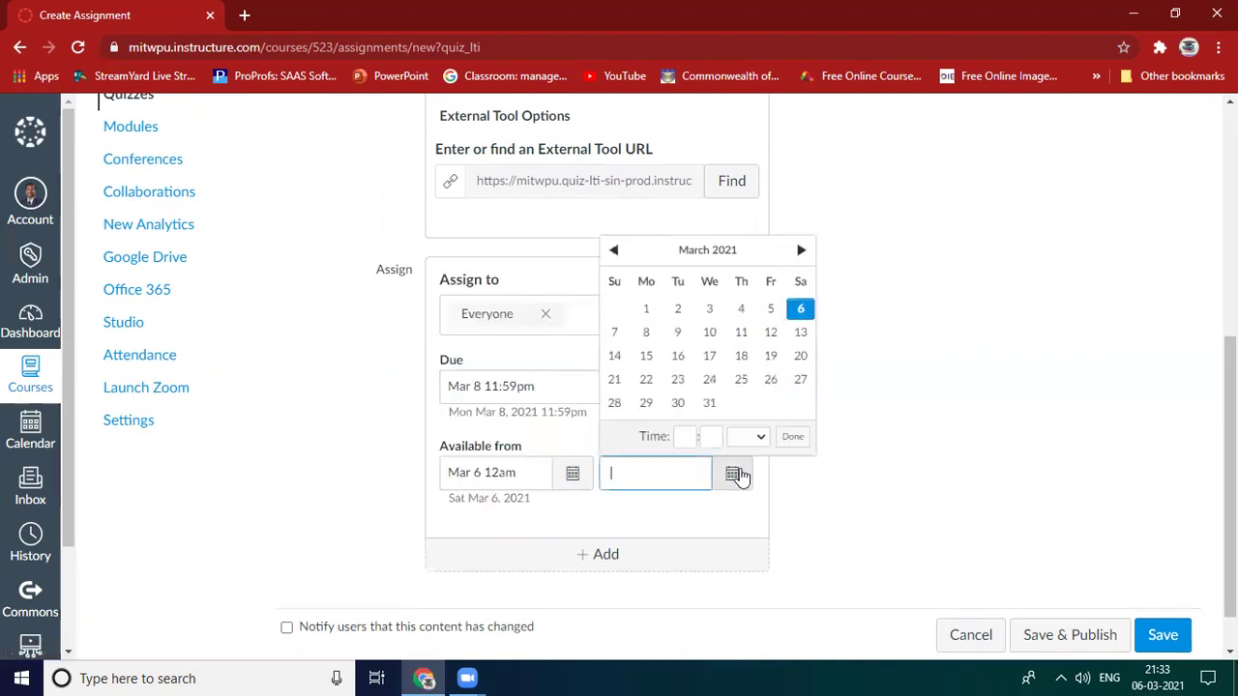
click(679, 333)
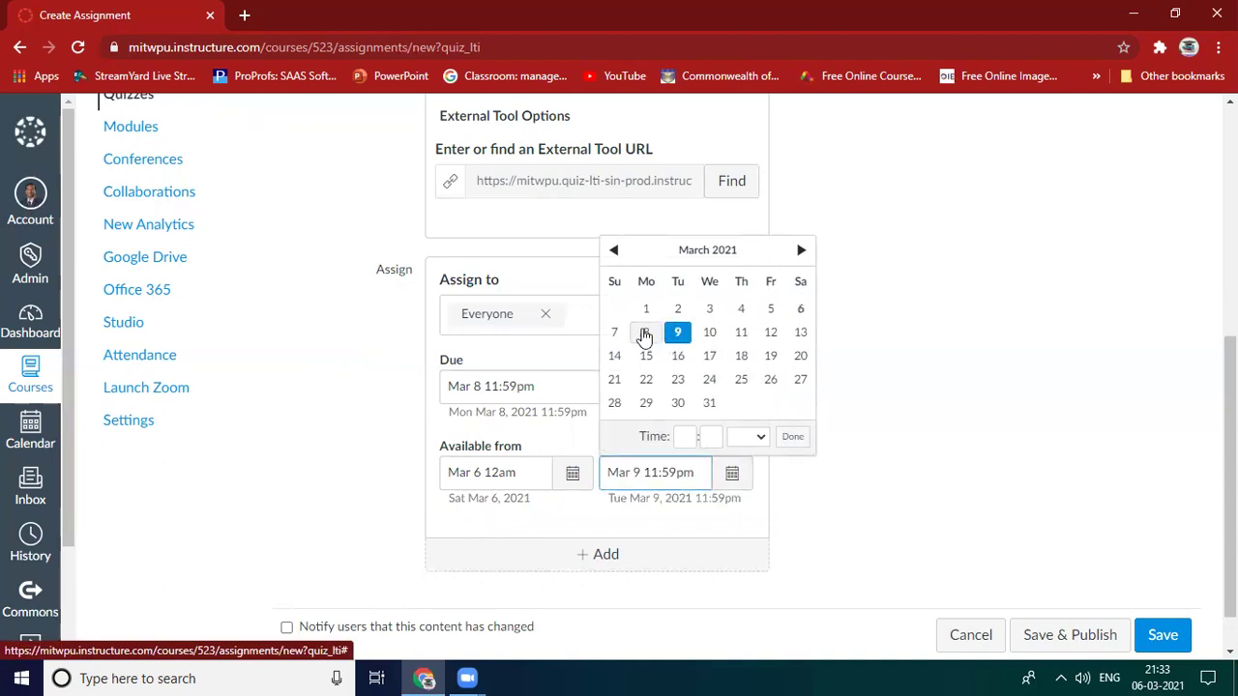
click(646, 331)
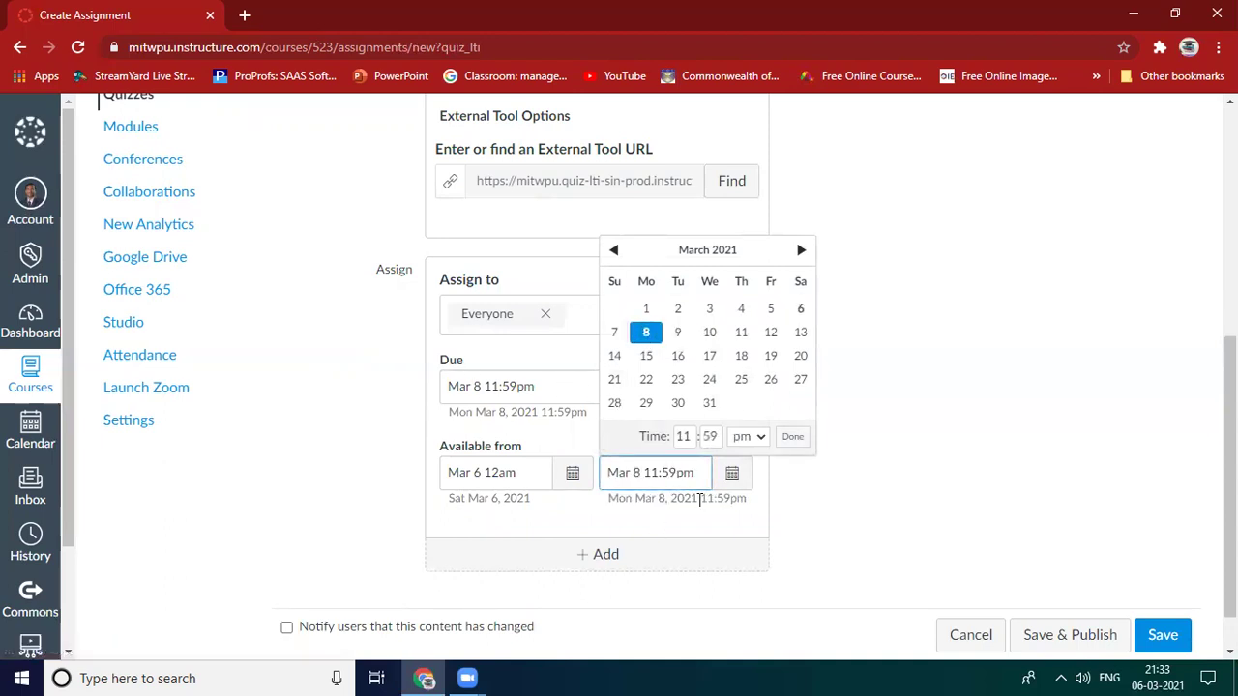
click(875, 499)
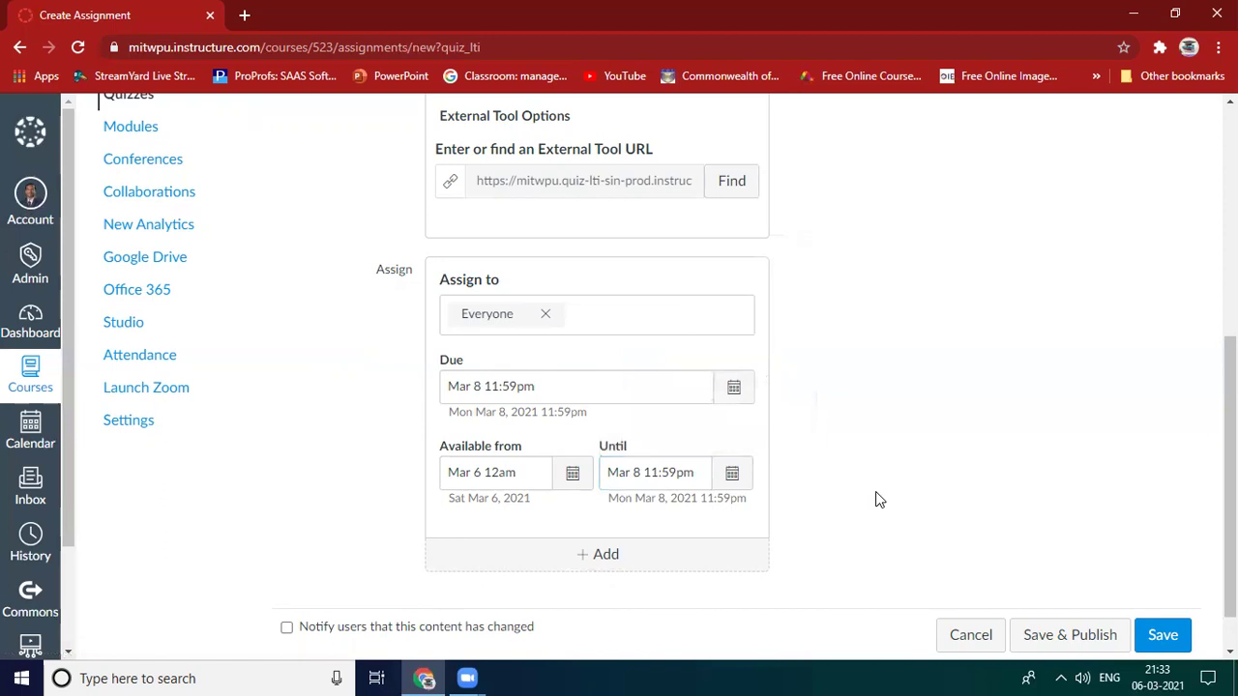
scroll(875, 498, down, 1)
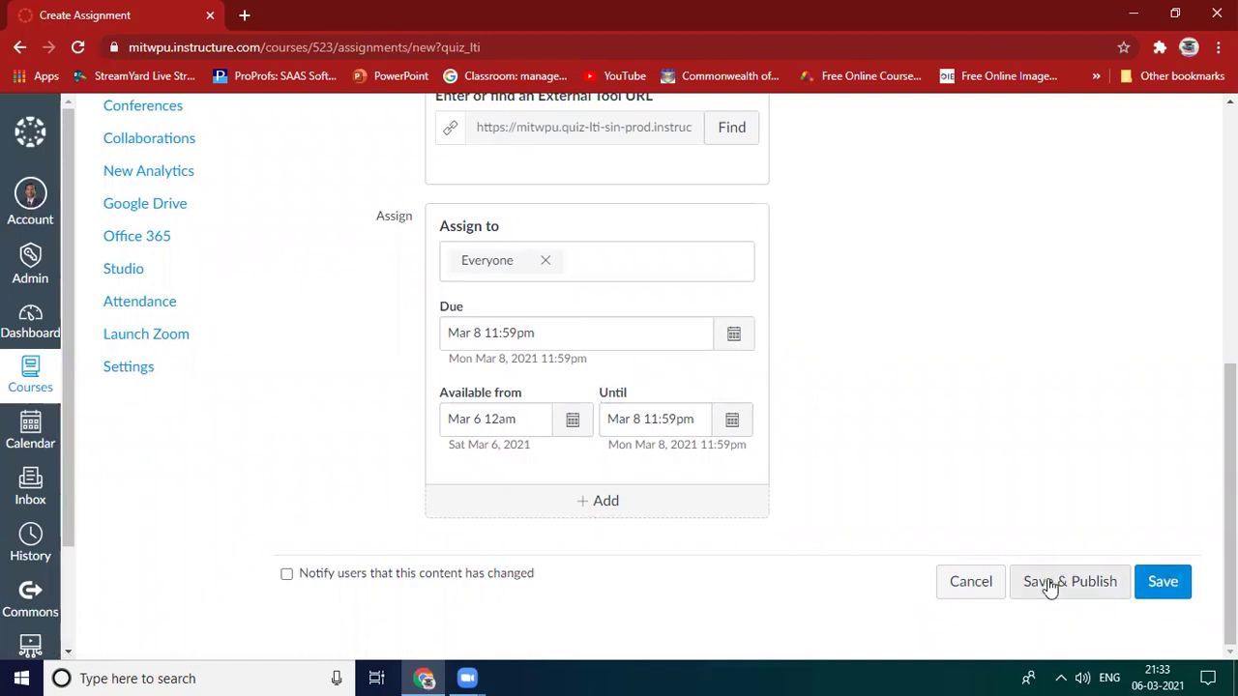
click(1163, 583)
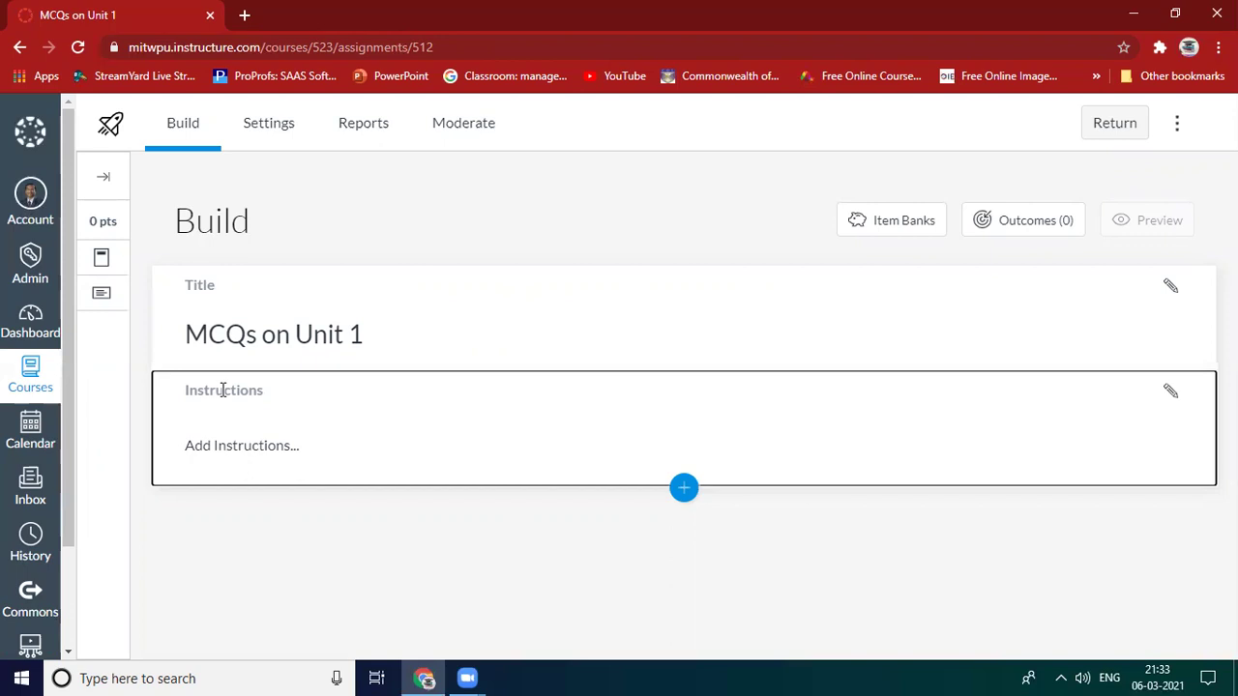
Step: Add "All MCQs are compulsory" as the first line of the quiz instructions, correcting its spelling
click(215, 462)
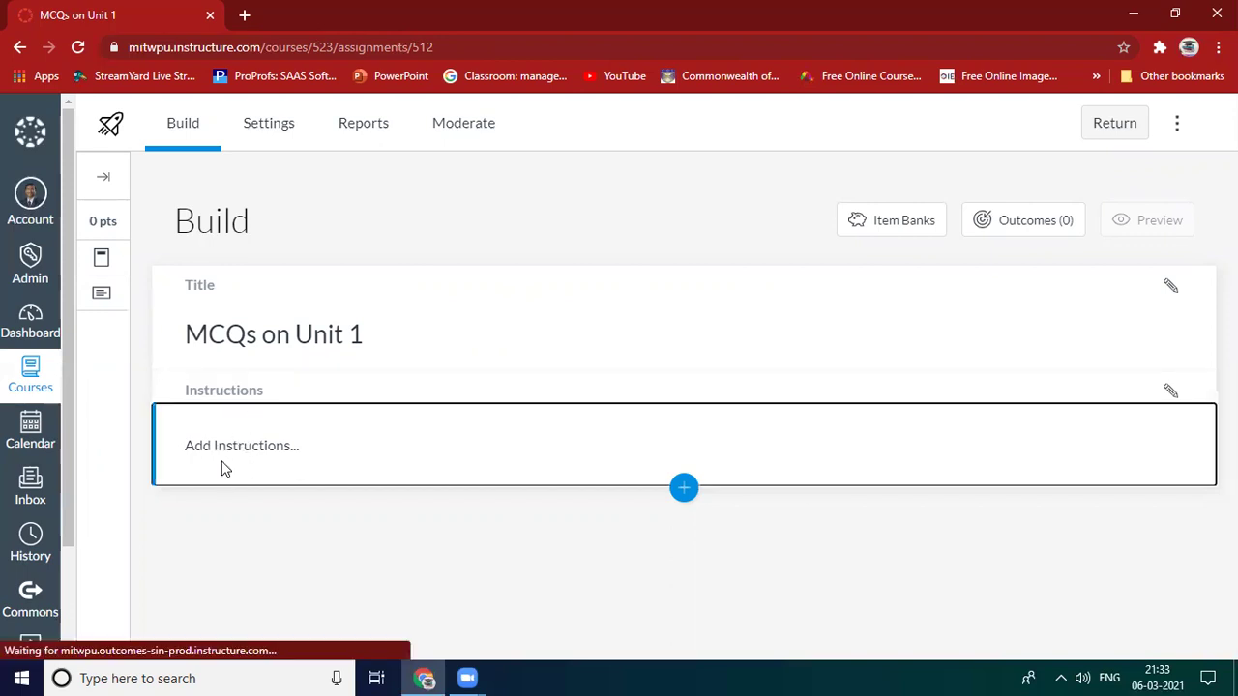
scroll(301, 523, down, 1)
text(A)
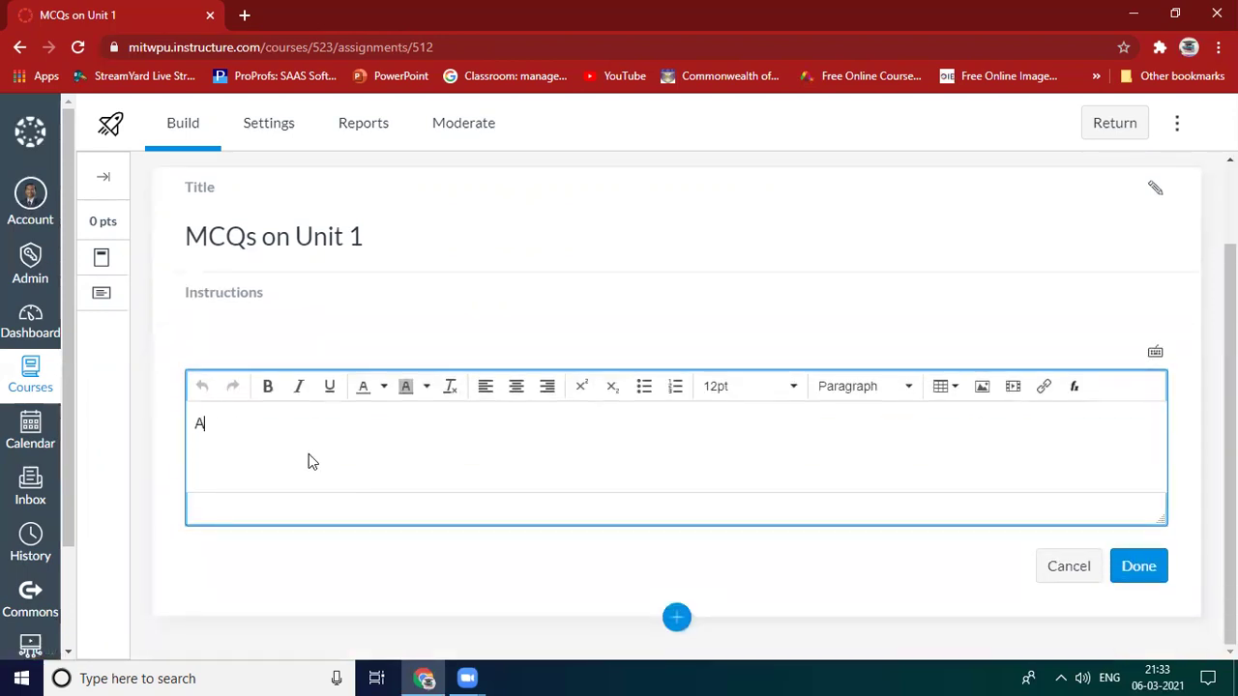
text(ll MCQs are domp)
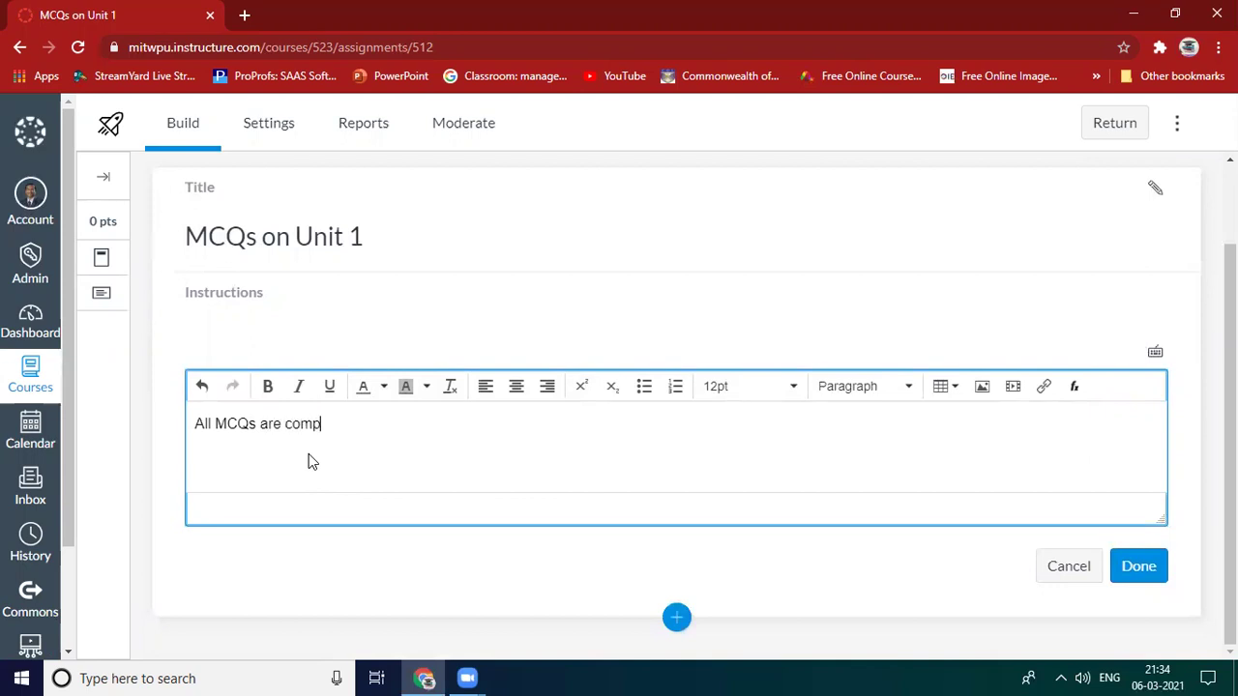
text(ulsary)
right_click(336, 433)
click(391, 440)
Step: Add a second instruction line reading "Each question carries 1 marks"
key(Return)
text(Ecah)
key(BackSpace)
key(BackSpace)
text(ach ouestion ca)
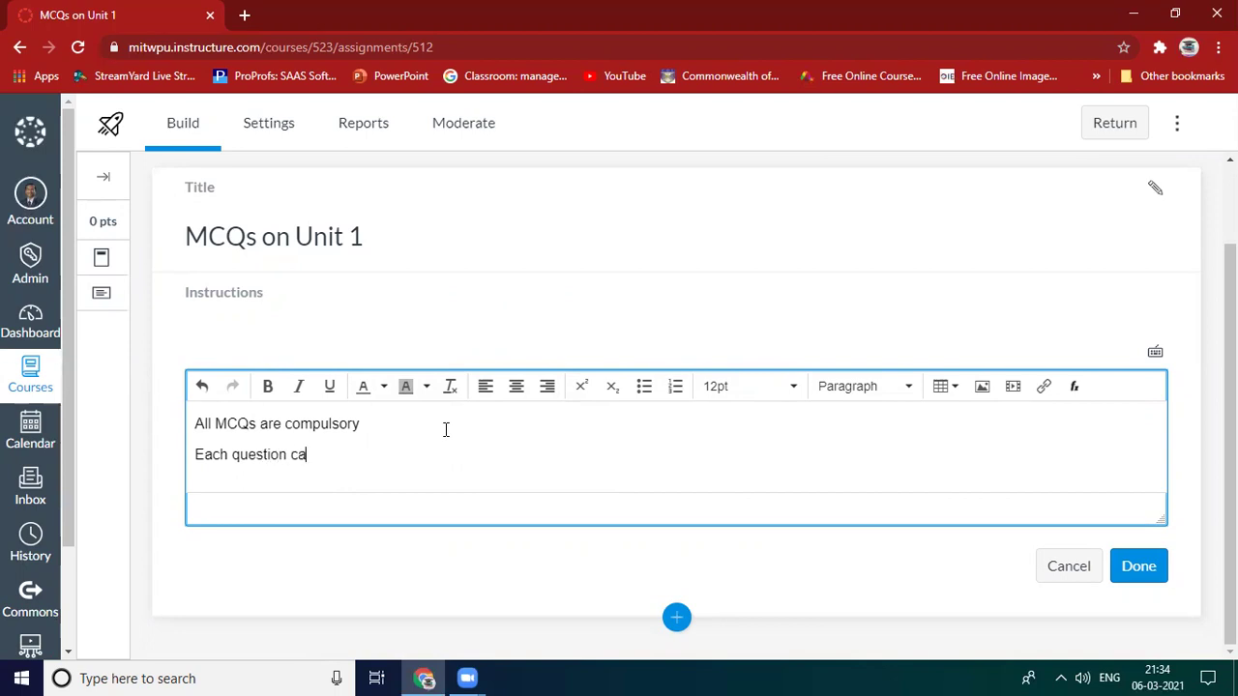
text(rries 1 marks)
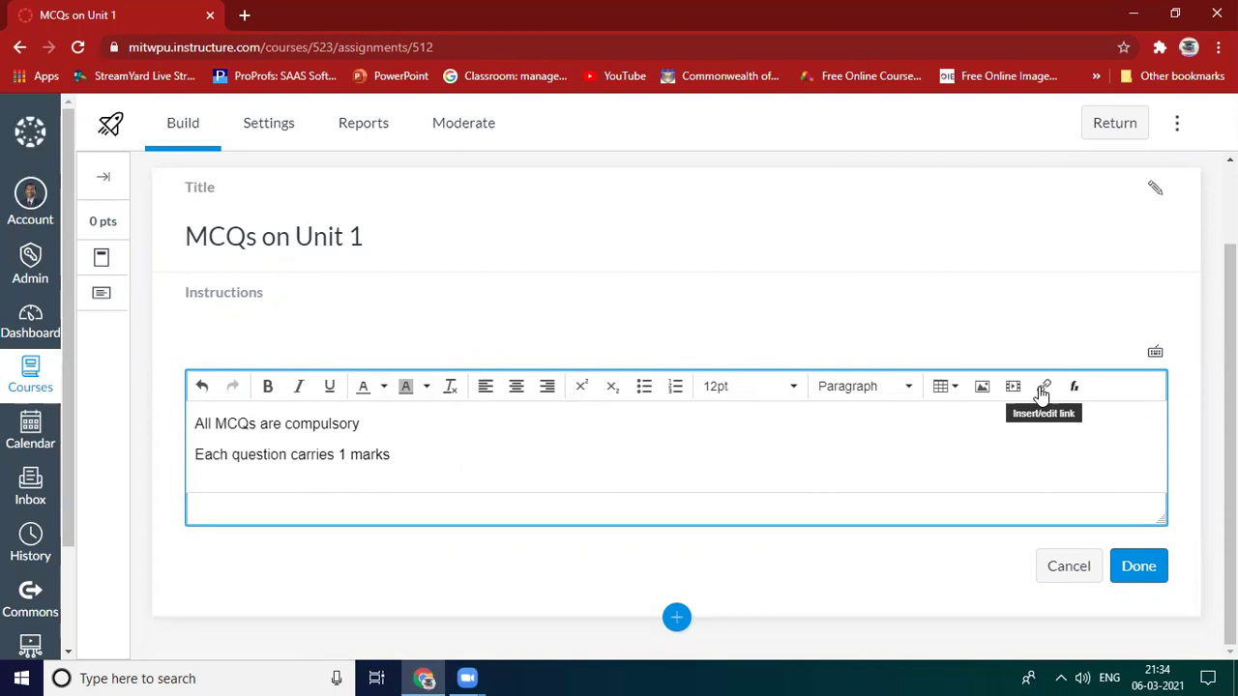
Step: Examine the image and video import options for the instructions without importing a file
click(986, 389)
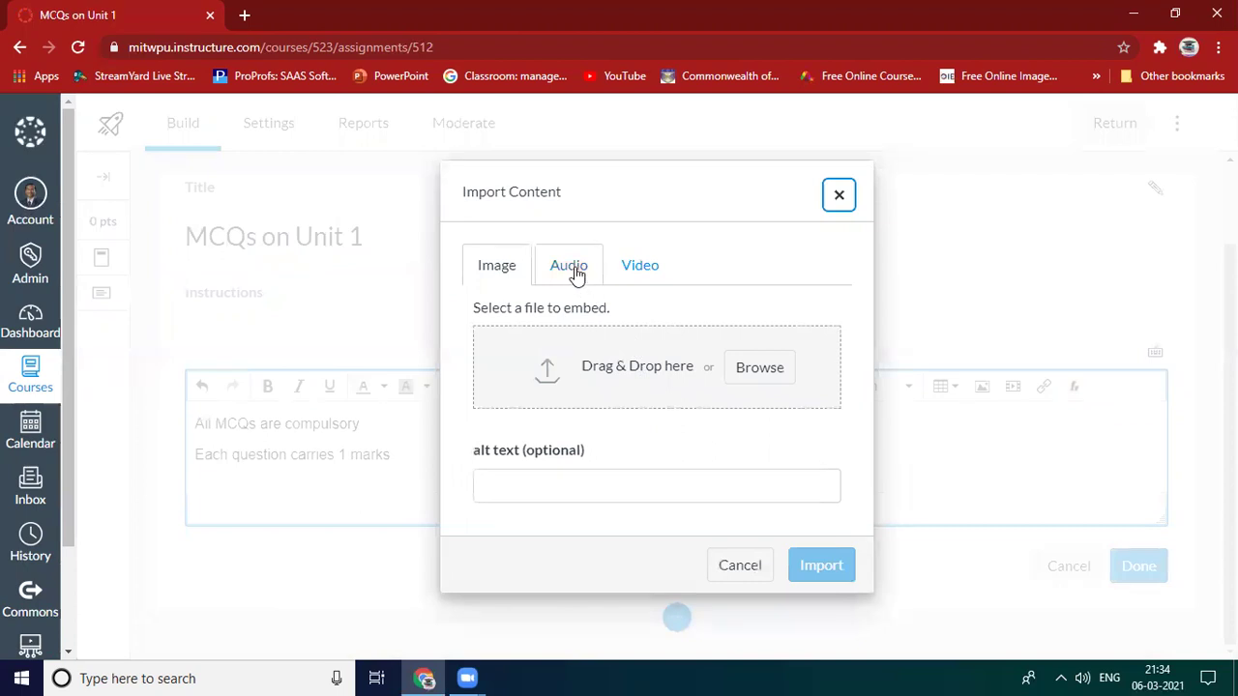
click(638, 267)
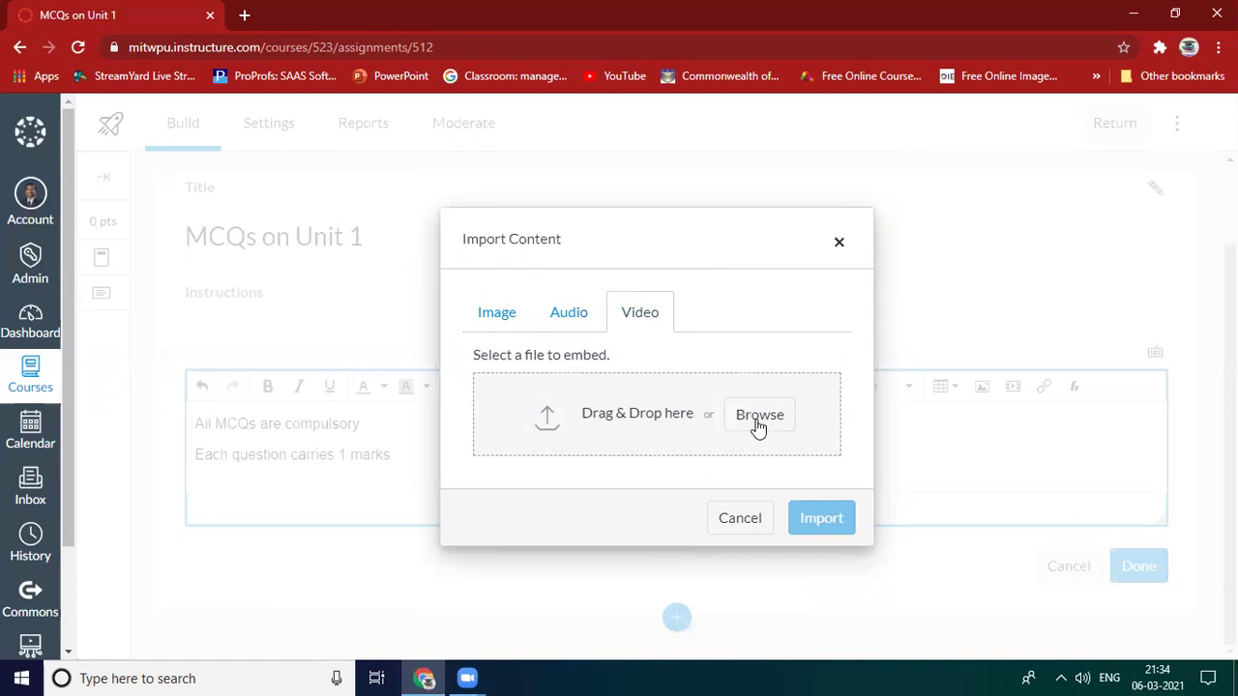
click(496, 312)
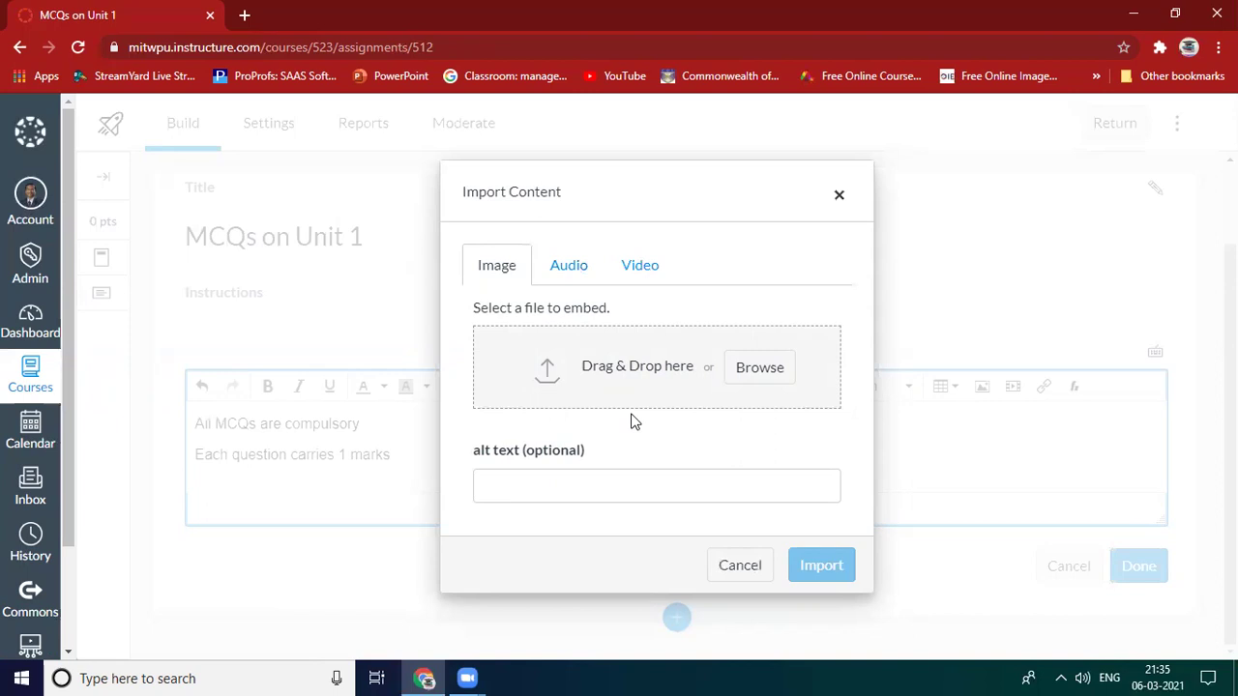
click(838, 198)
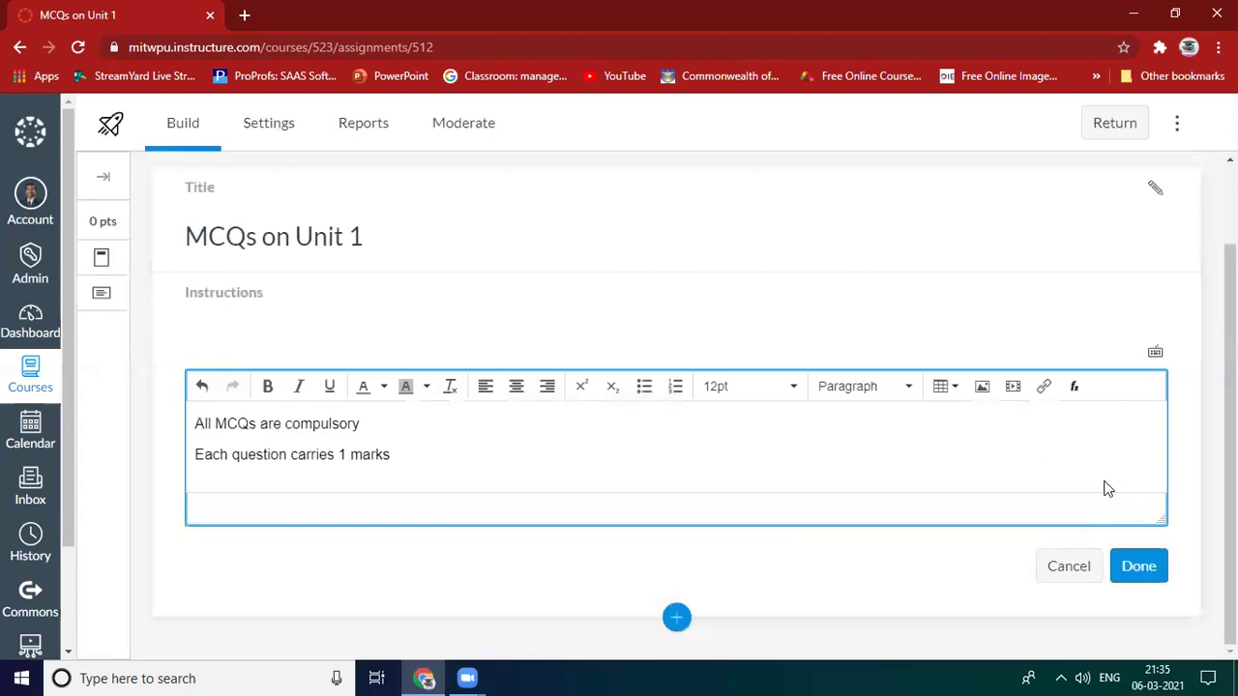
Step: Save the instructions and insert a multiple choice question titled "COVID 19 is"
click(1139, 575)
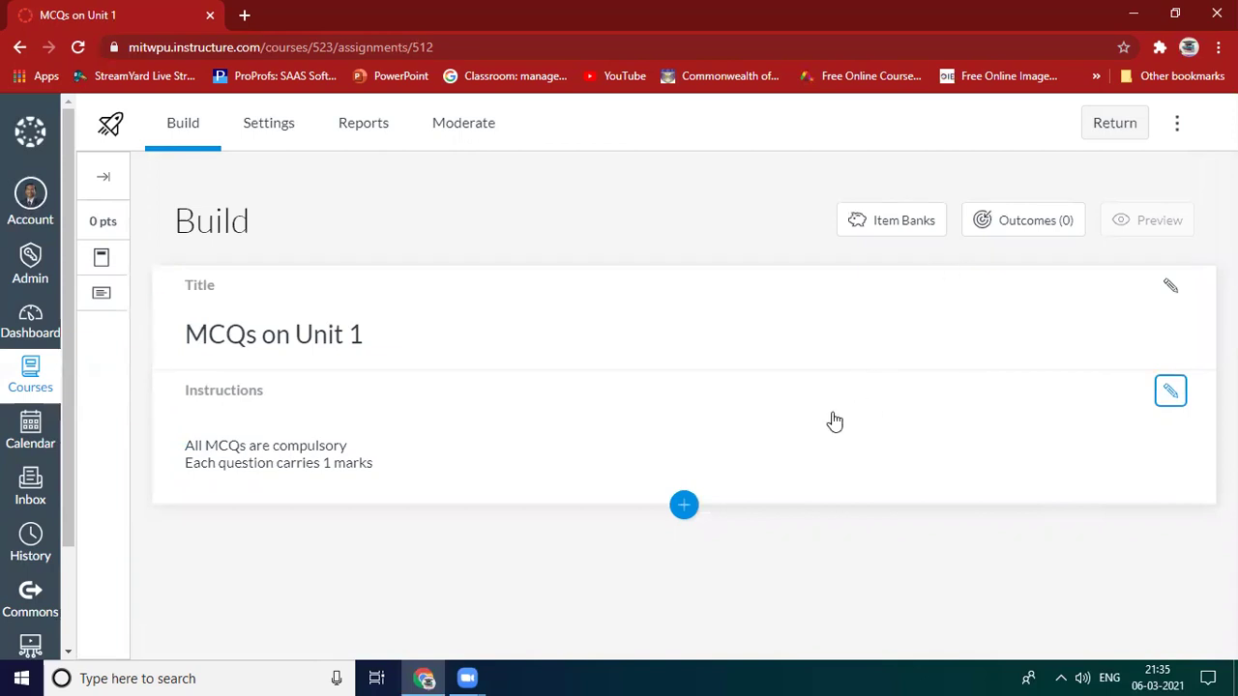
click(684, 506)
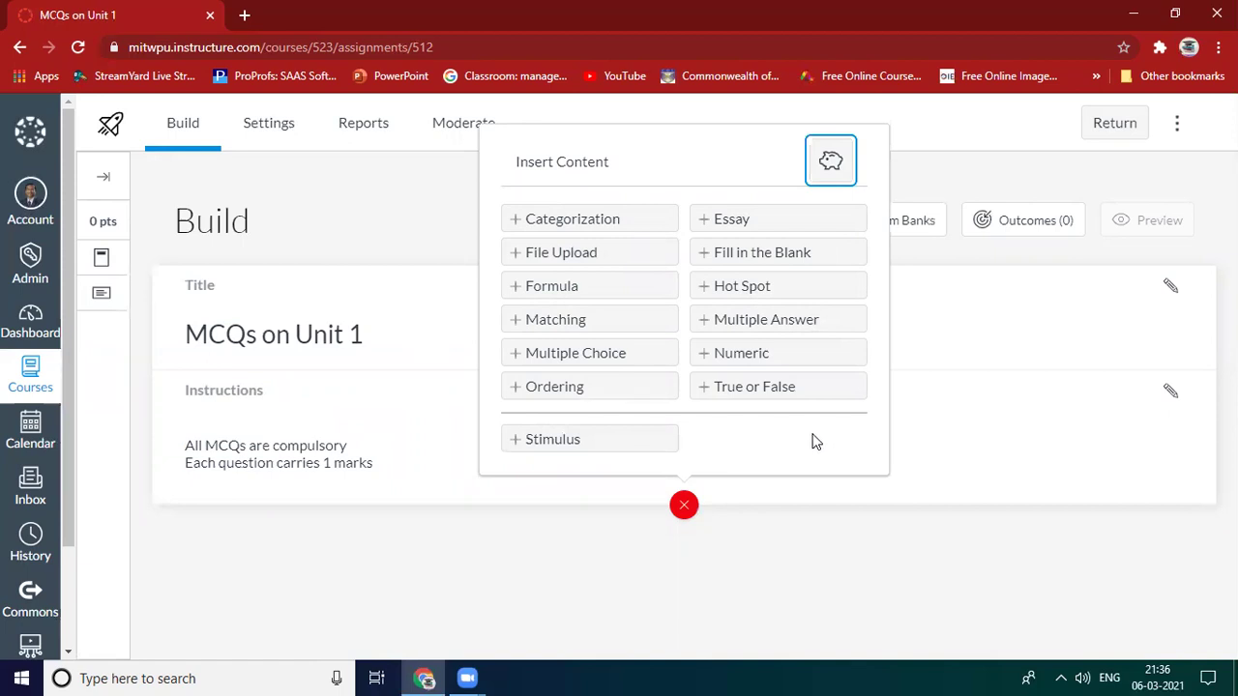
click(530, 361)
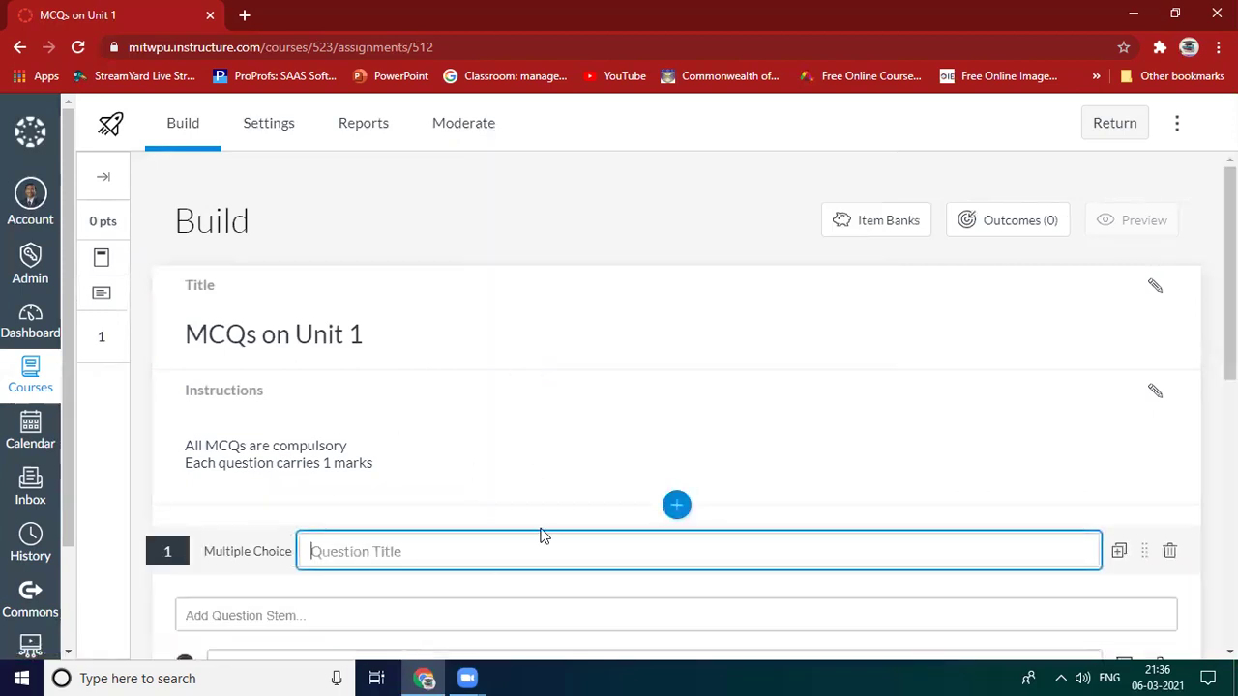
scroll(540, 525, down, 2)
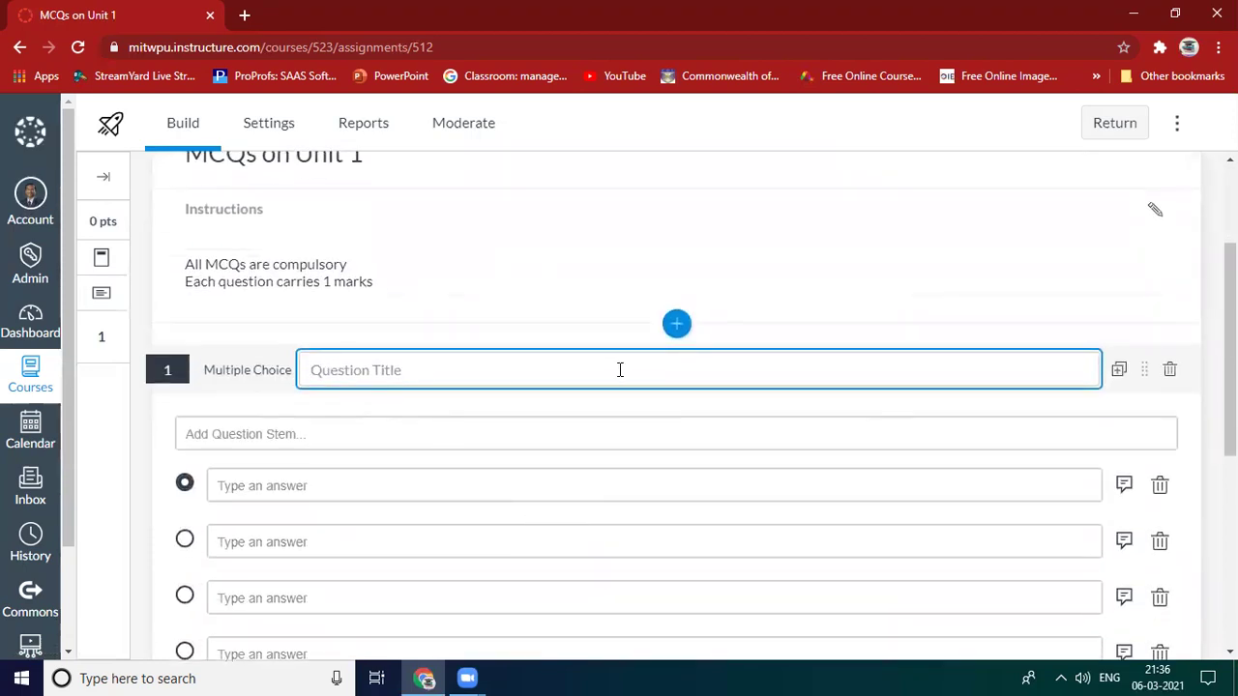
scroll(367, 536, down, 1)
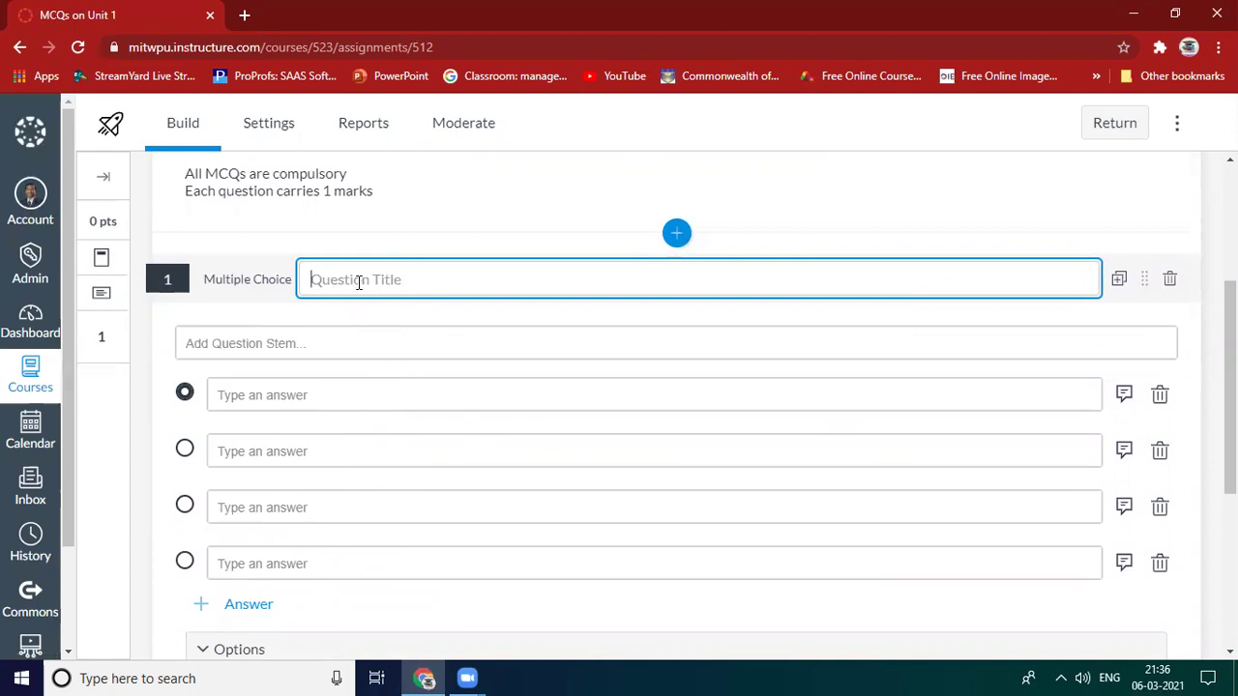
text(COVID-19 is)
Step: Enter "Bacteria" and "Virues" as the first and second answer choices of question 1
click(268, 401)
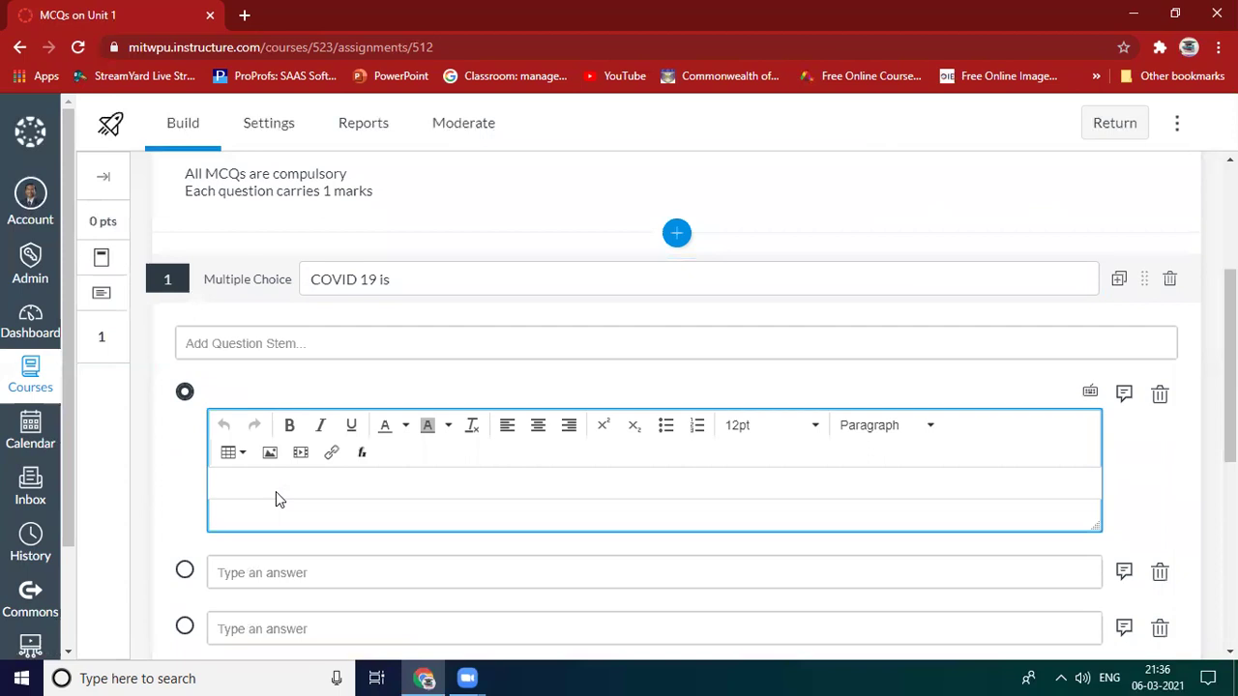
text(Bacteria)
scroll(368, 503, down, 1)
click(298, 485)
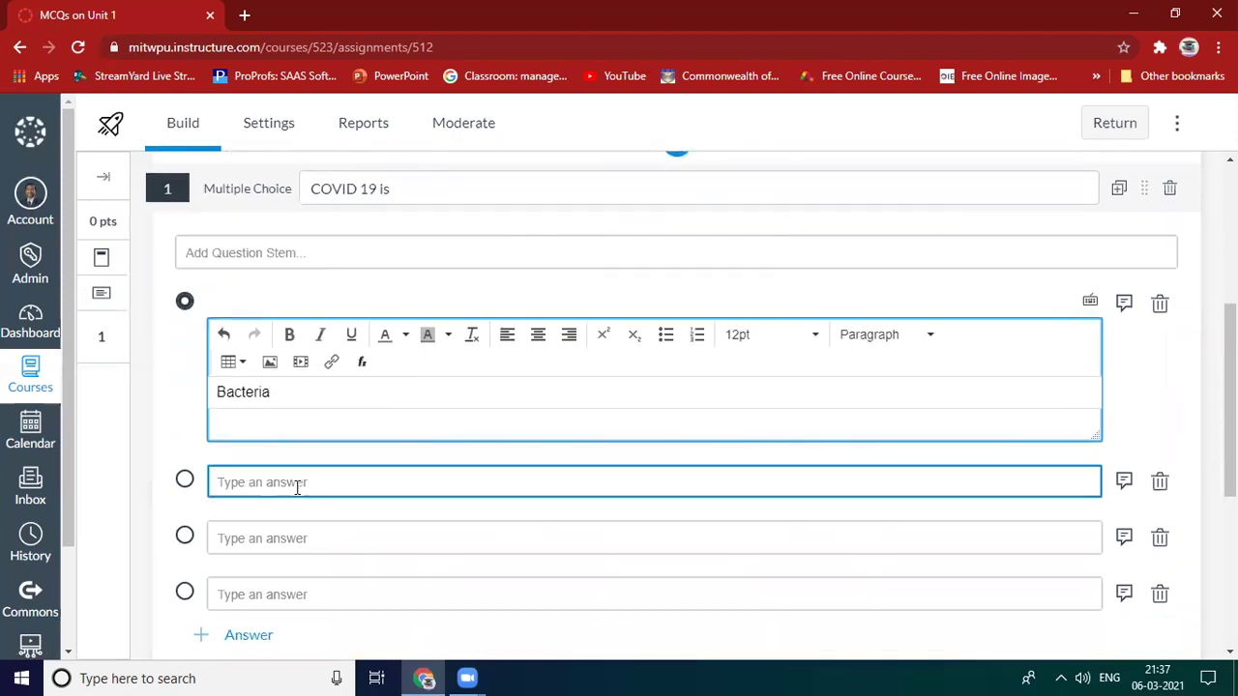
text(V)
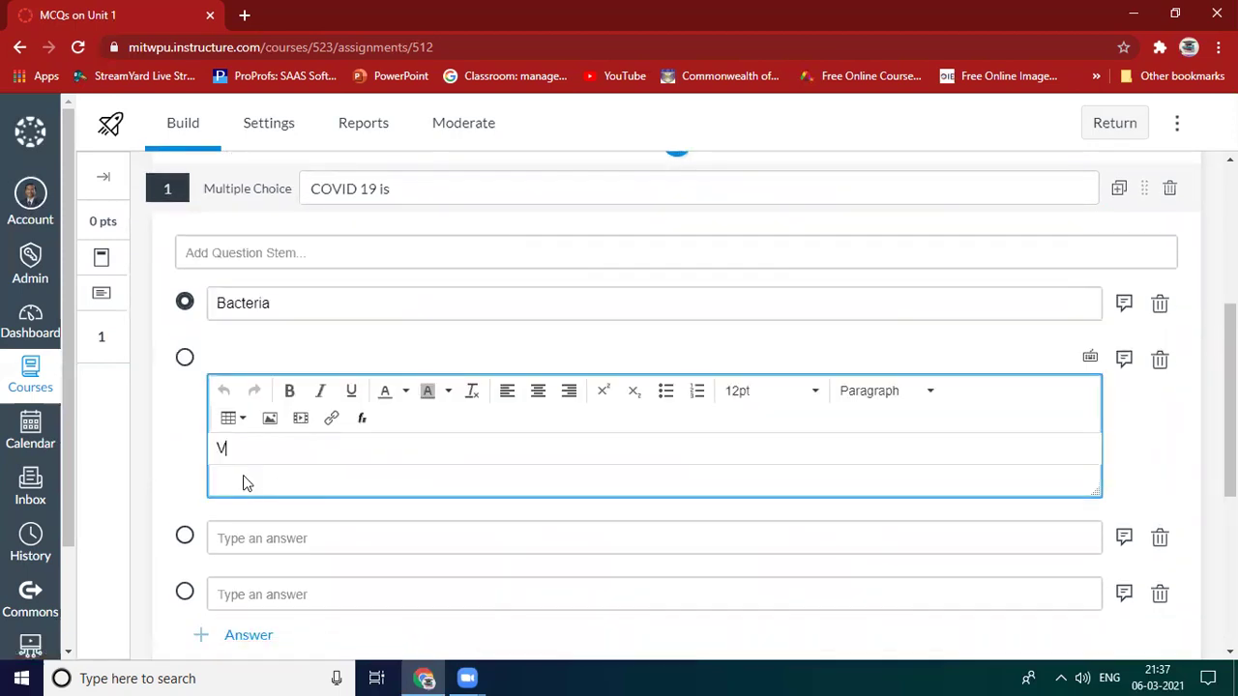
text(irues)
Step: Enter "Fungi" and "Protozoa" as the third and fourth answer choices of question 1
click(264, 539)
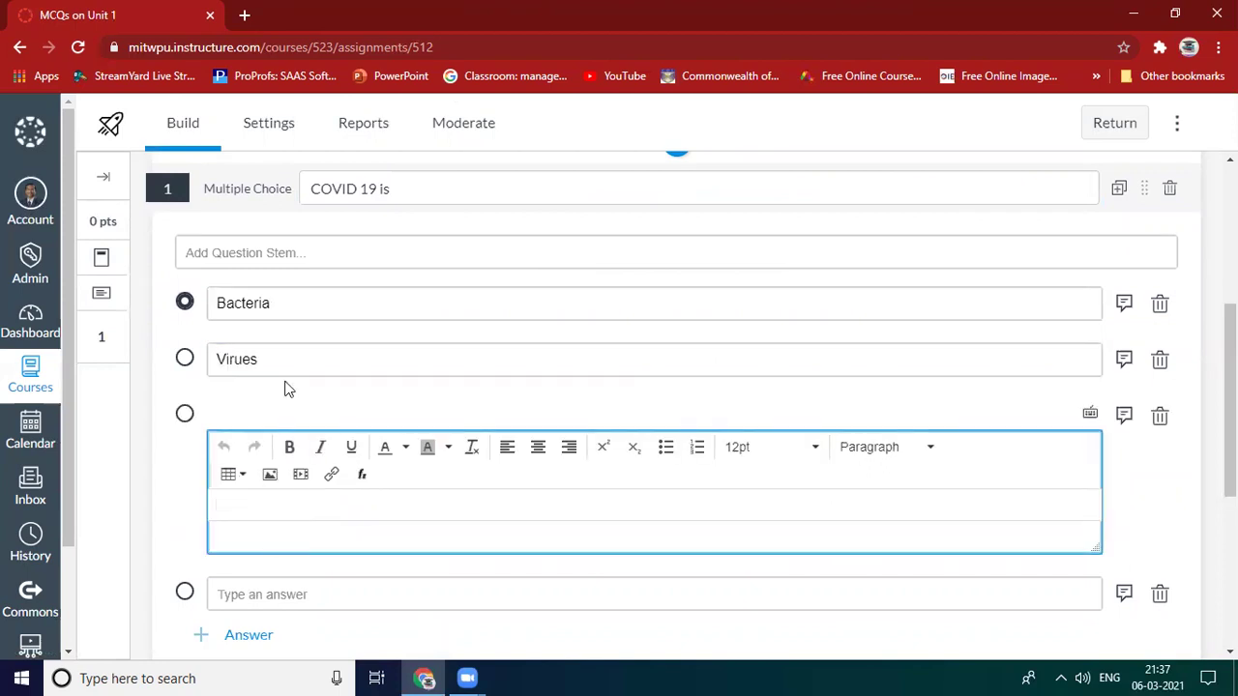
text(Fungu)
key(BackSpace)
text(i)
scroll(280, 511, down, 2)
click(270, 416)
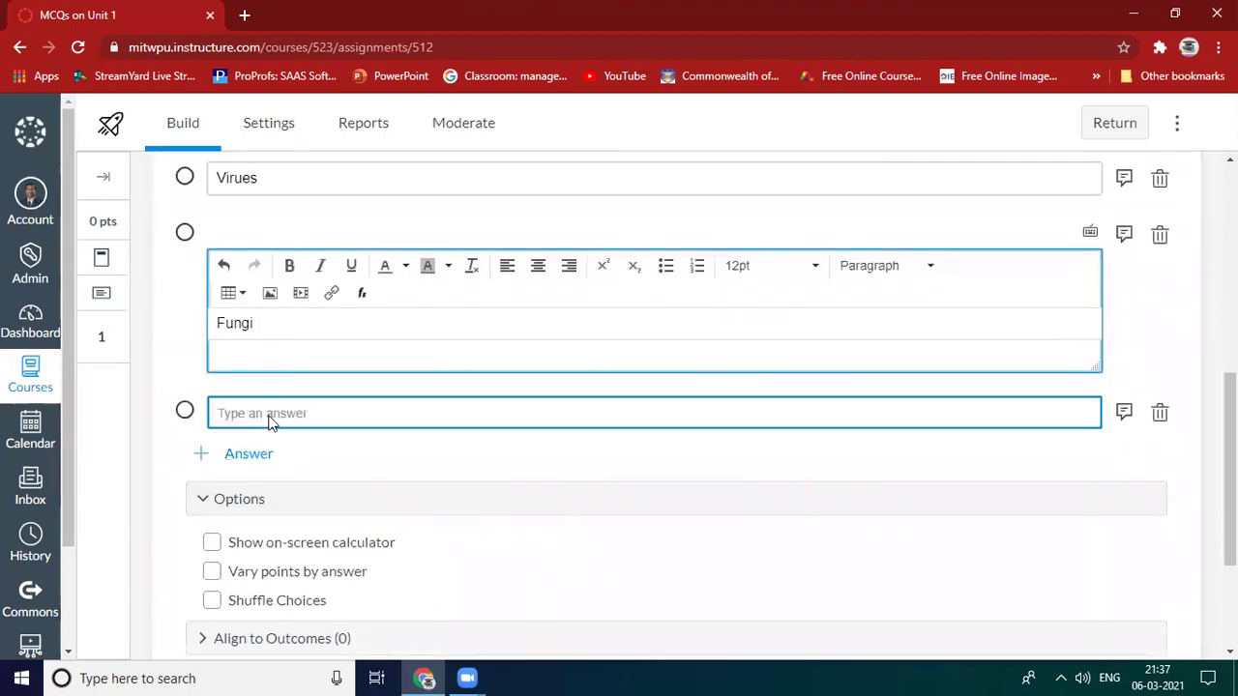
text(Protozoa)
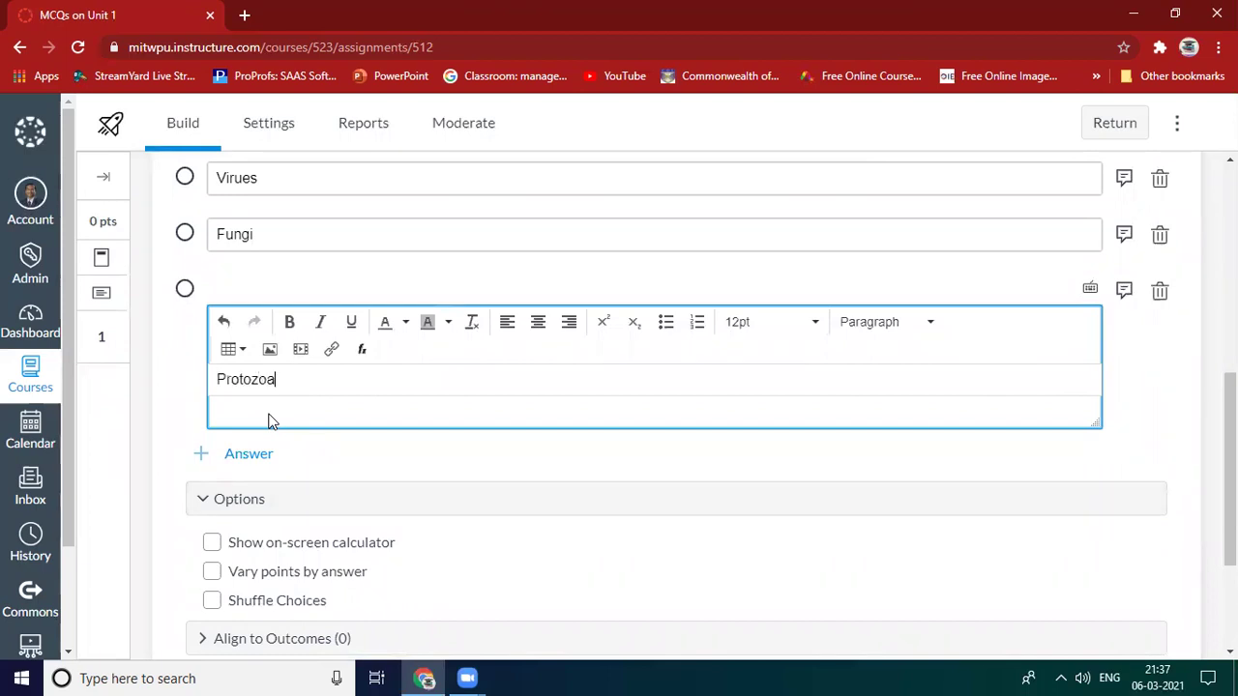
scroll(353, 465, up, 2)
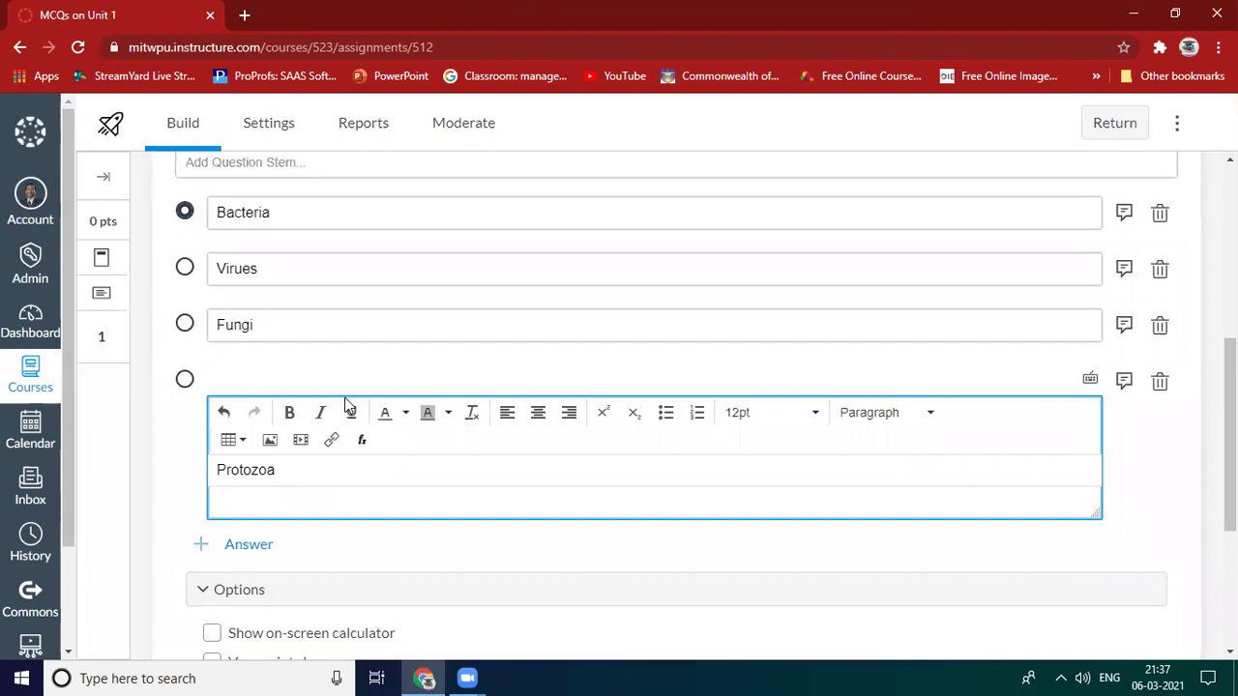
Step: Correct the second answer choice of question 1 to "Virus" and mark it as the correct answer
scroll(345, 371, up, 2)
click(187, 360)
click(277, 361)
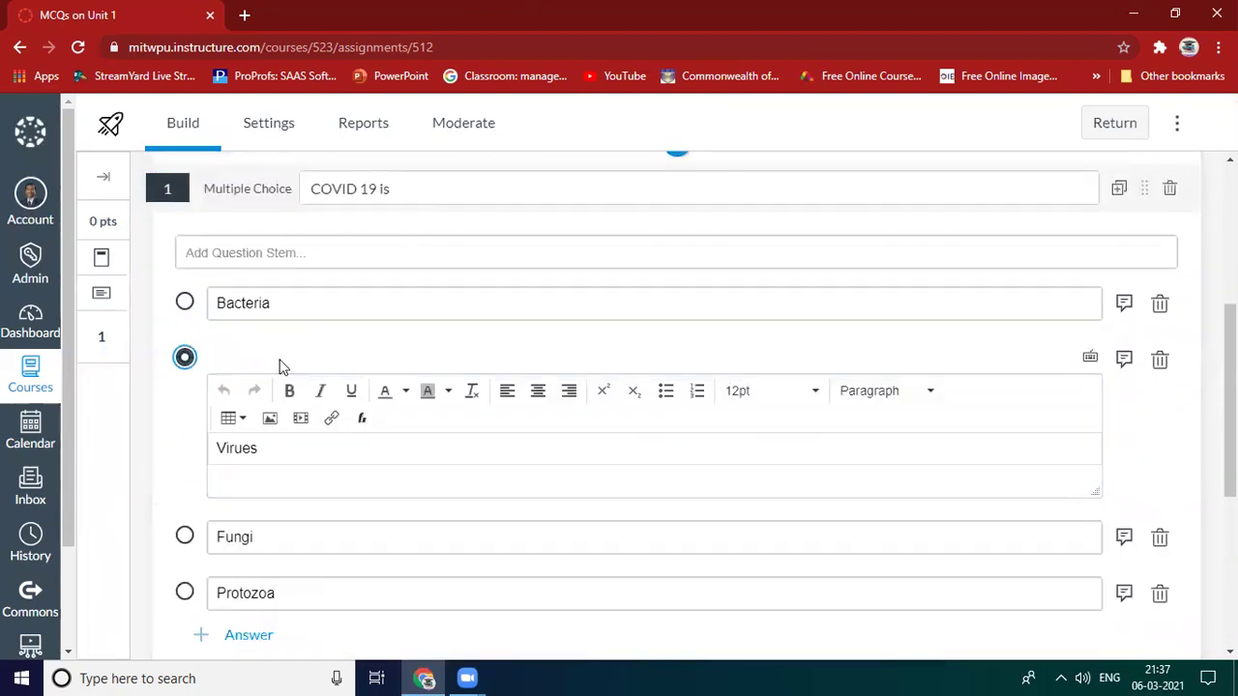
key(BackSpace)
key(BackSpace)
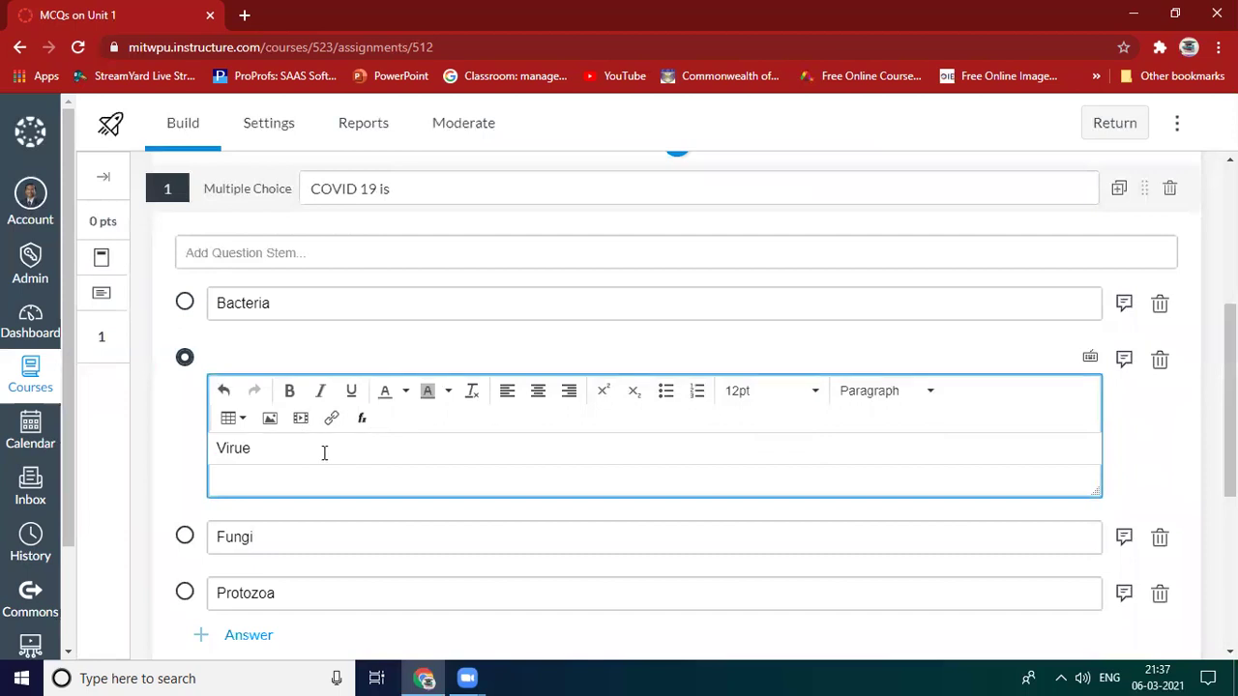
text(s)
click(185, 536)
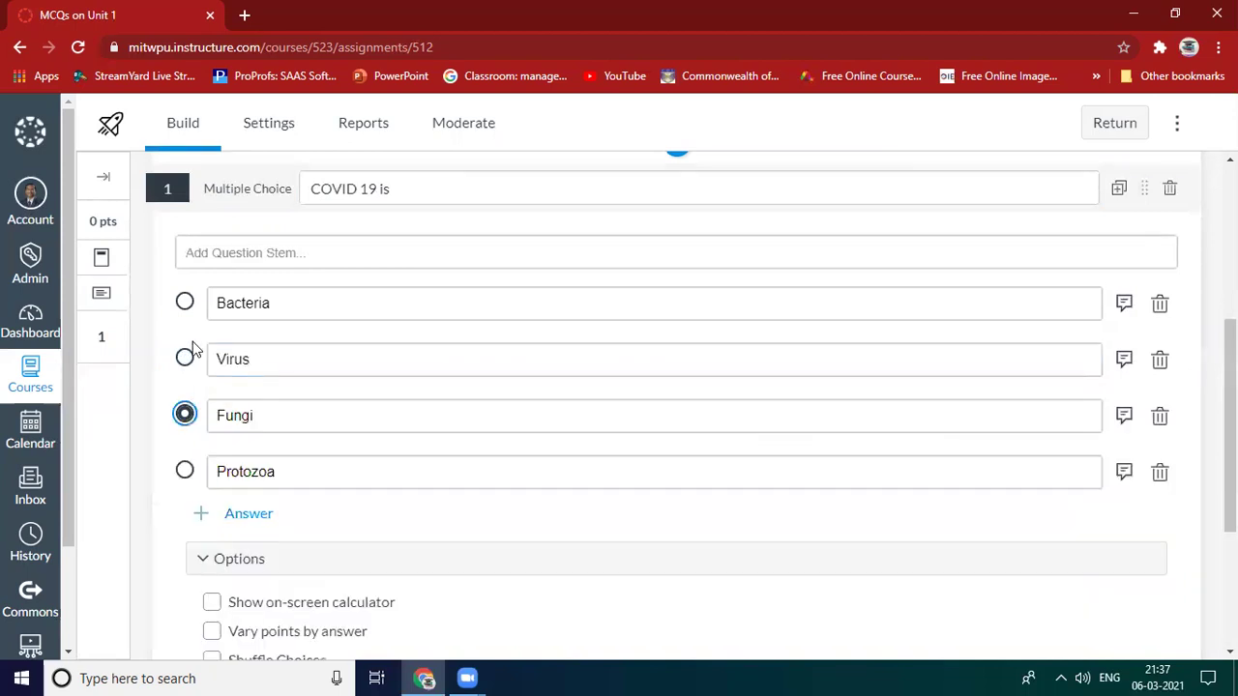
click(185, 359)
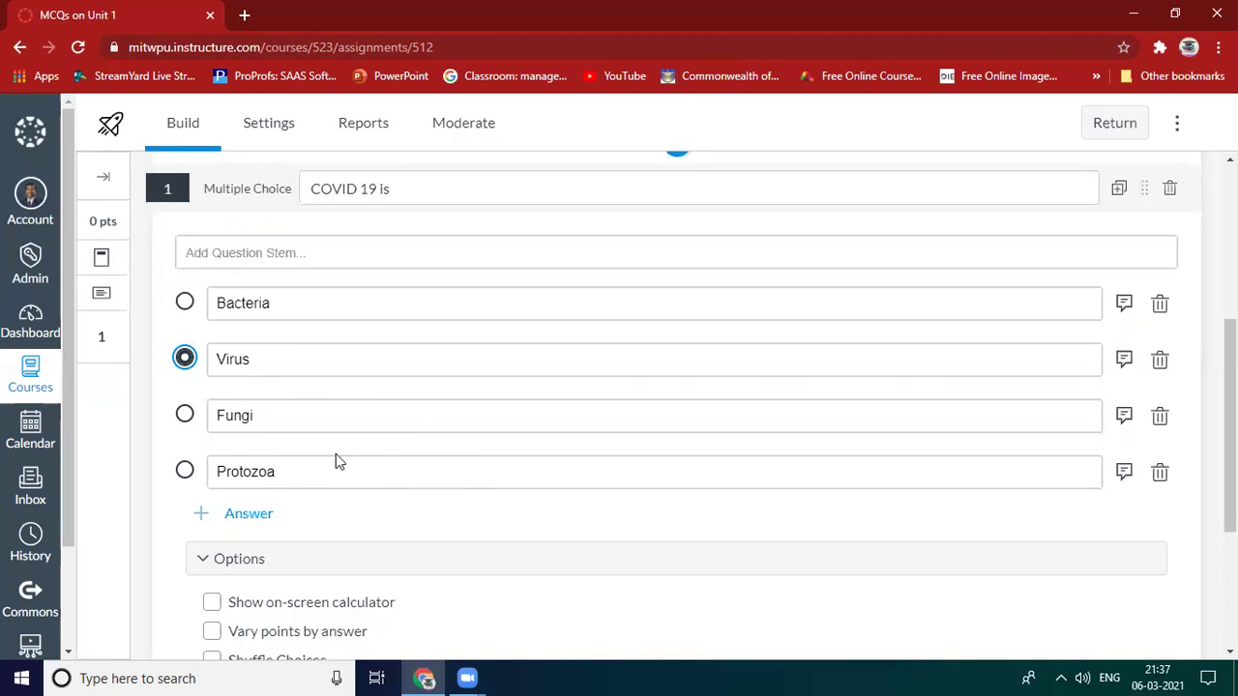
Step: Enable Shuffle Choices for the COVID 19 question and try to save it with 1 point
scroll(363, 475, down, 2)
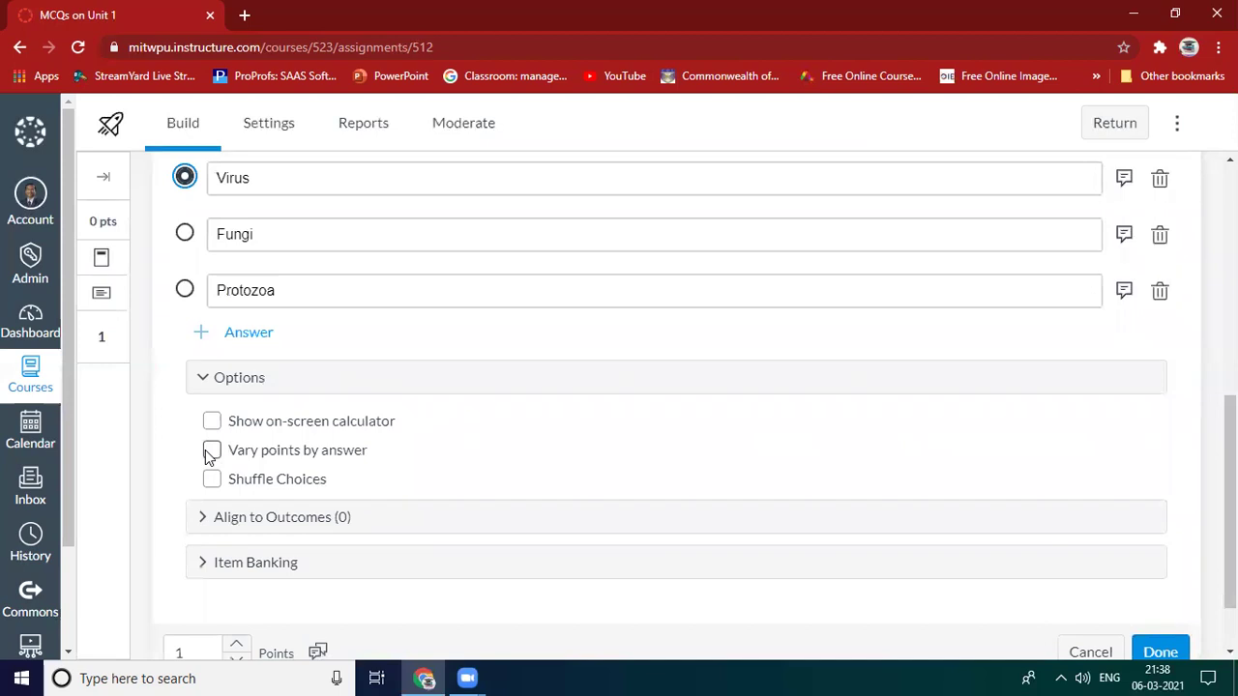
scroll(664, 329, up, 1)
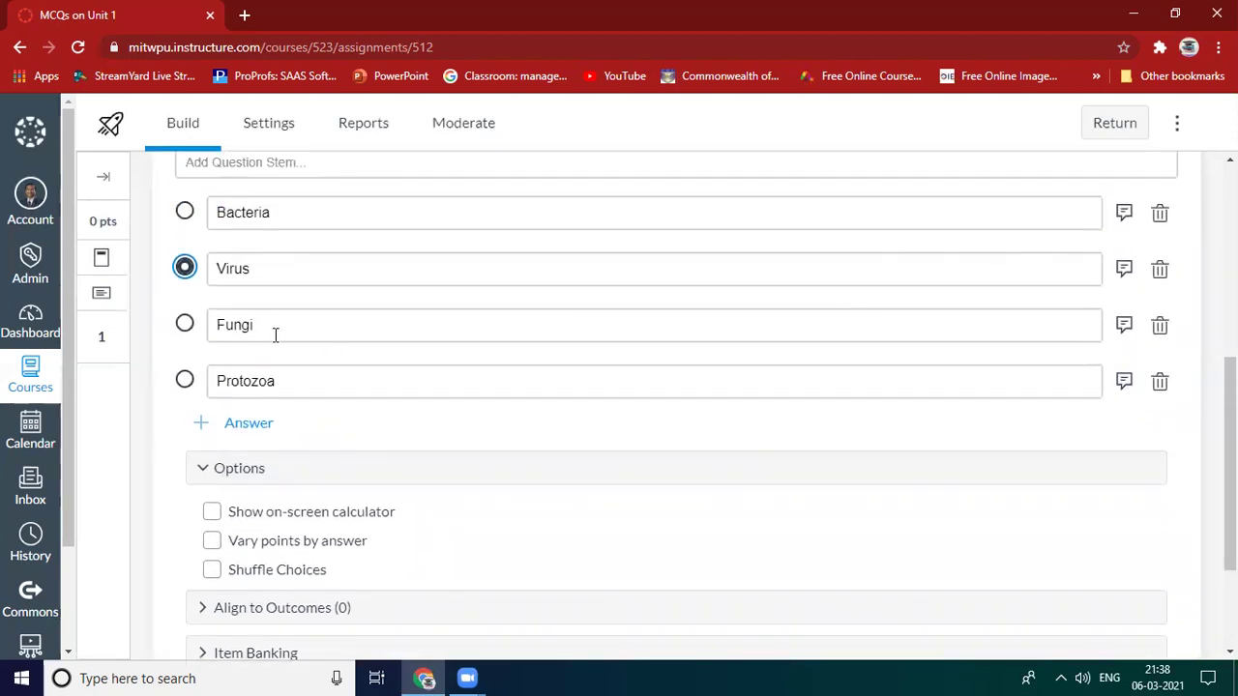
scroll(489, 505, down, 1)
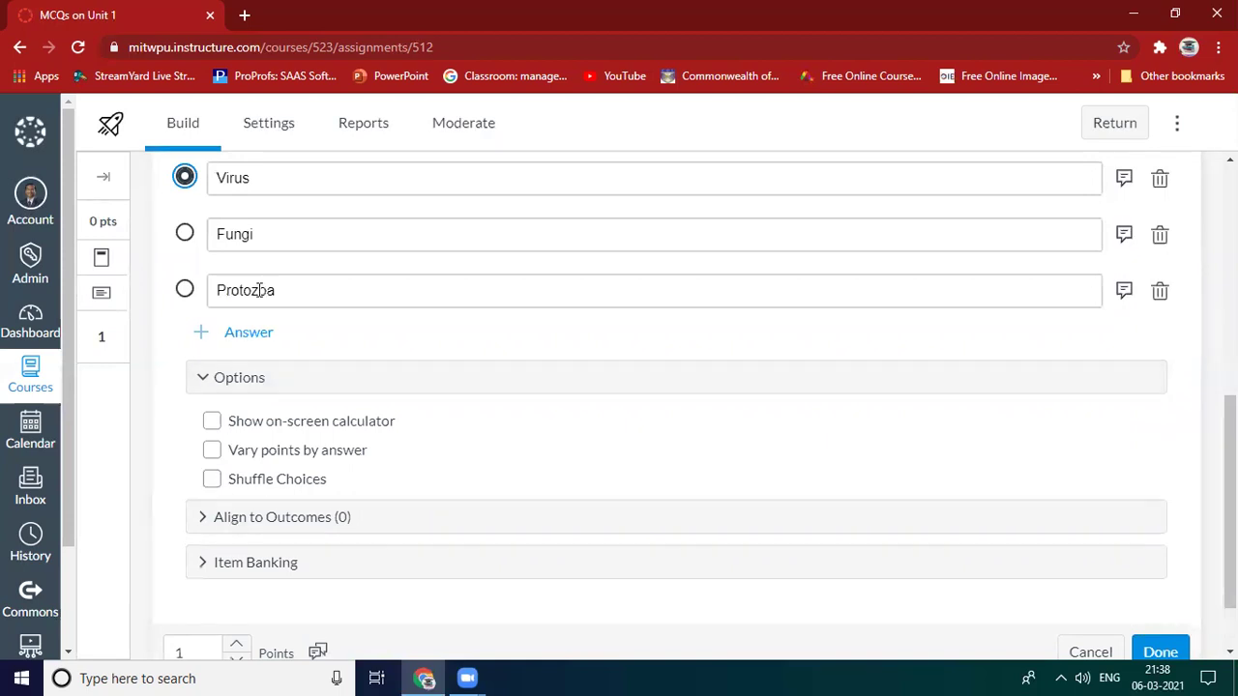
scroll(259, 290, up, 2)
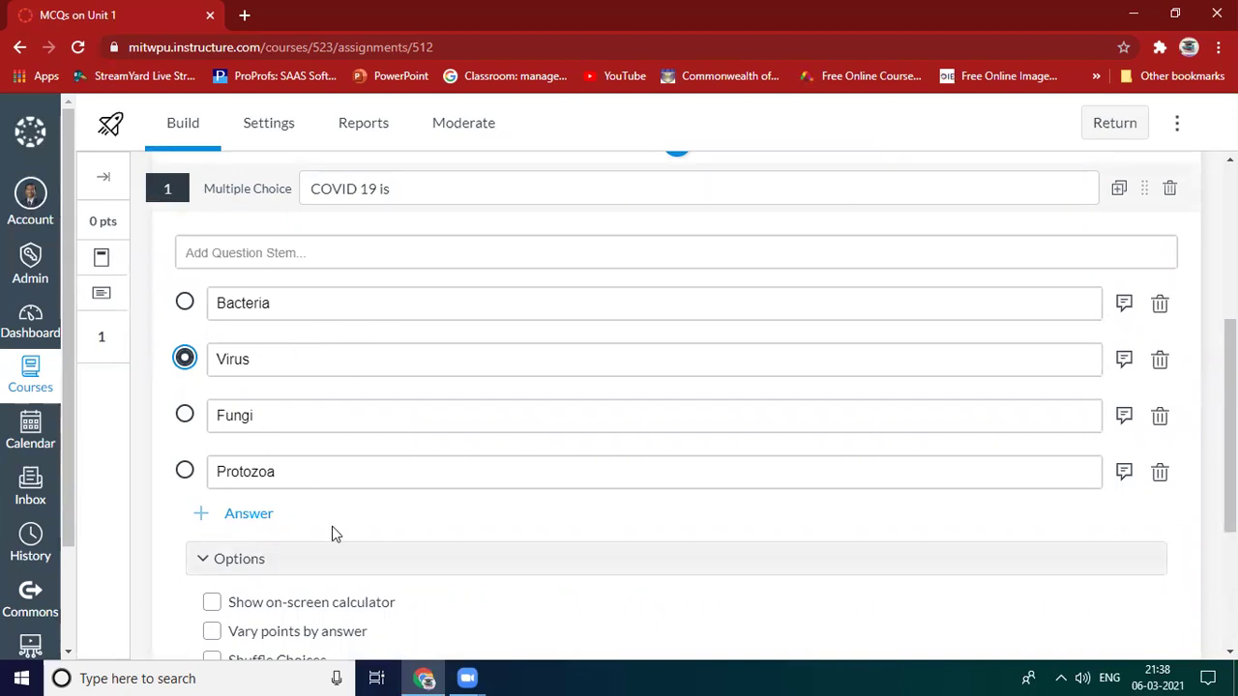
scroll(353, 542, down, 3)
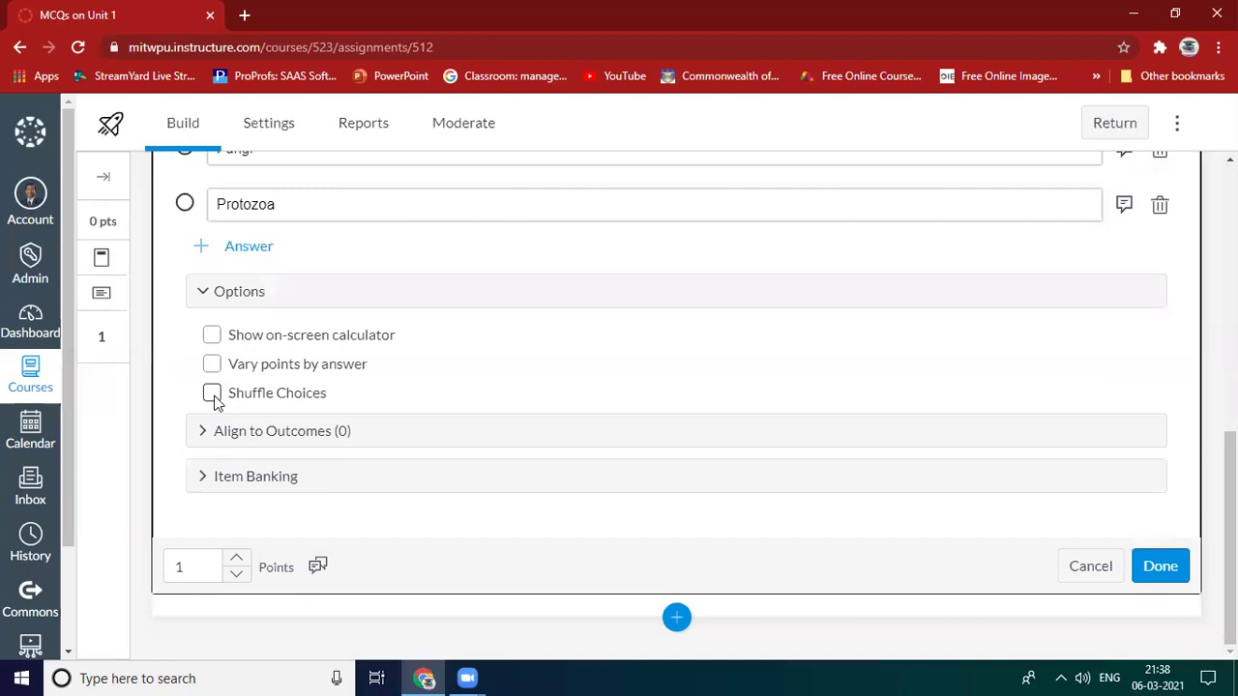
click(211, 393)
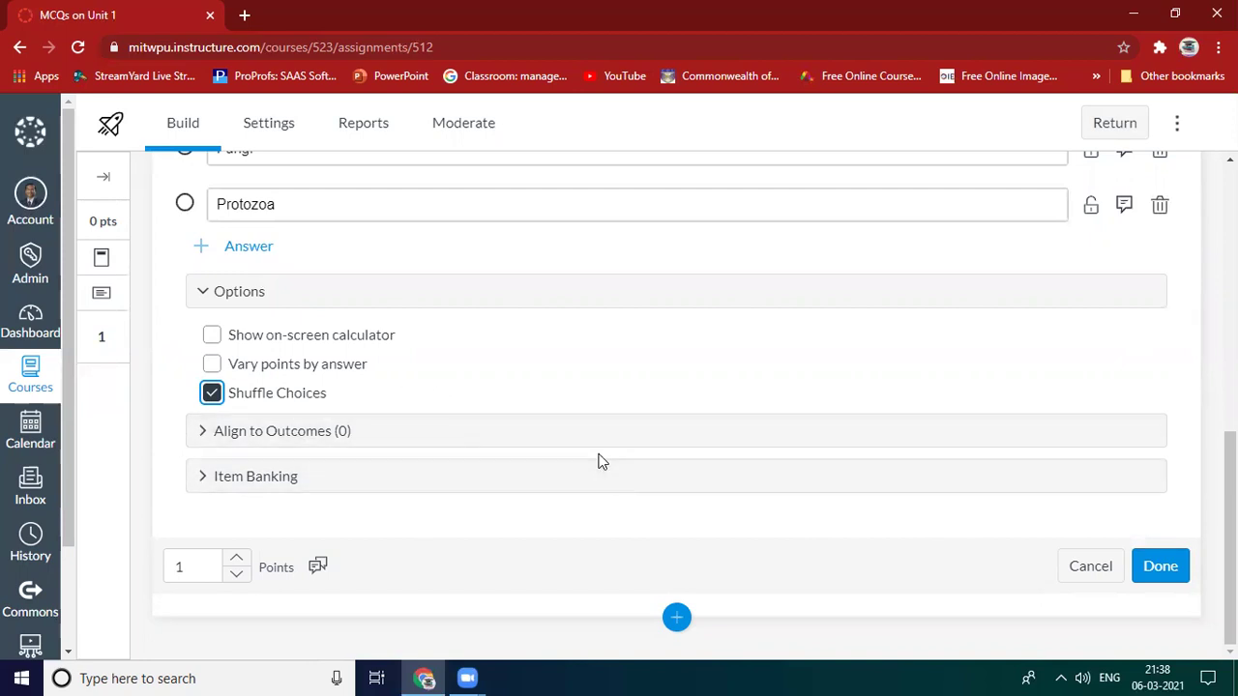
click(196, 566)
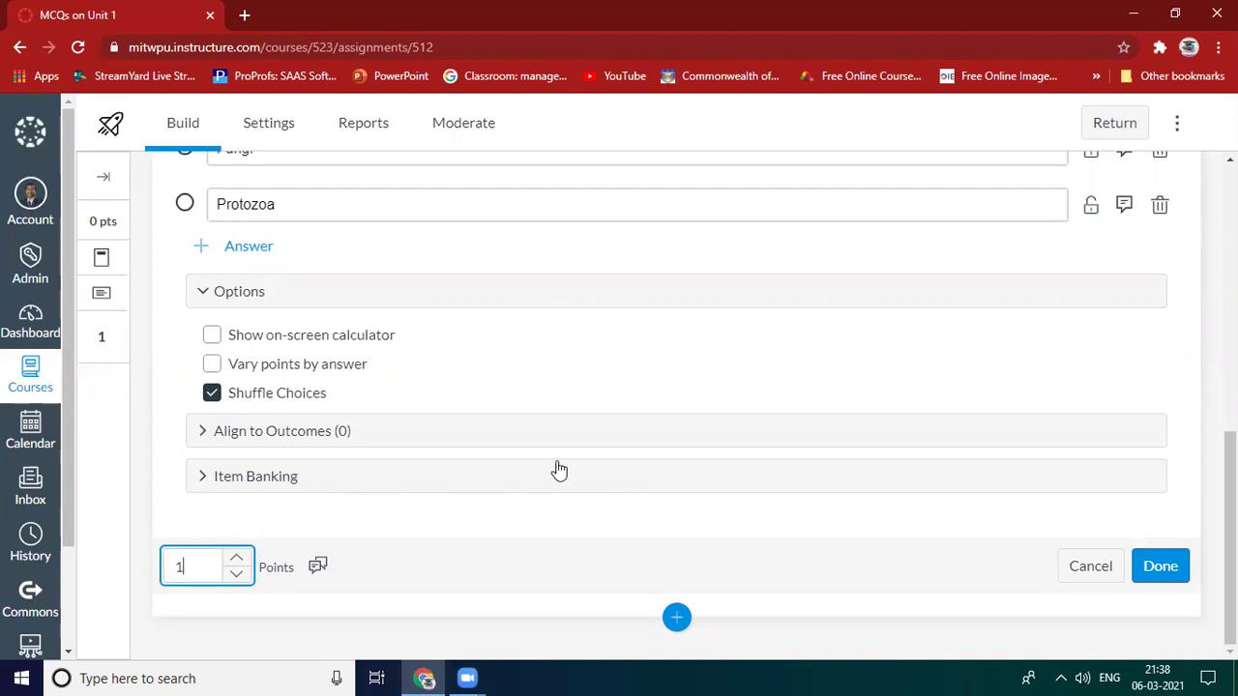
click(1165, 568)
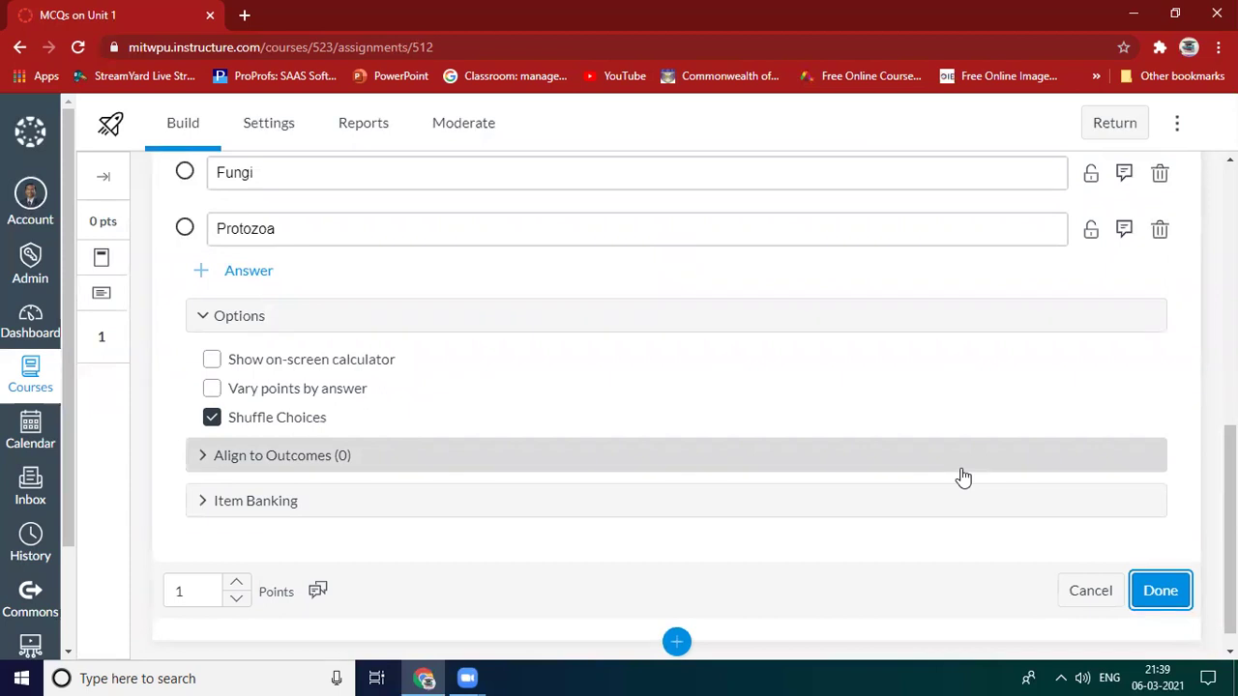
Step: Enter "Select correct option" as the stem of the COVID 19 question and save the question
scroll(680, 384, up, 3)
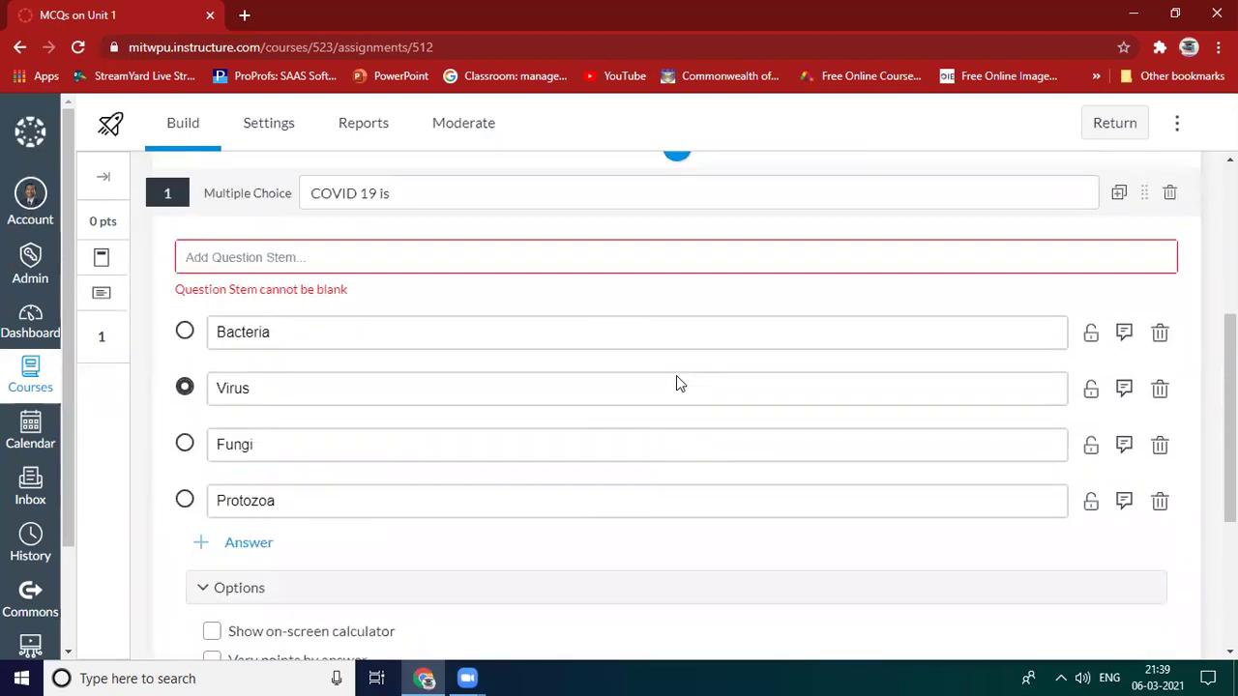
click(275, 258)
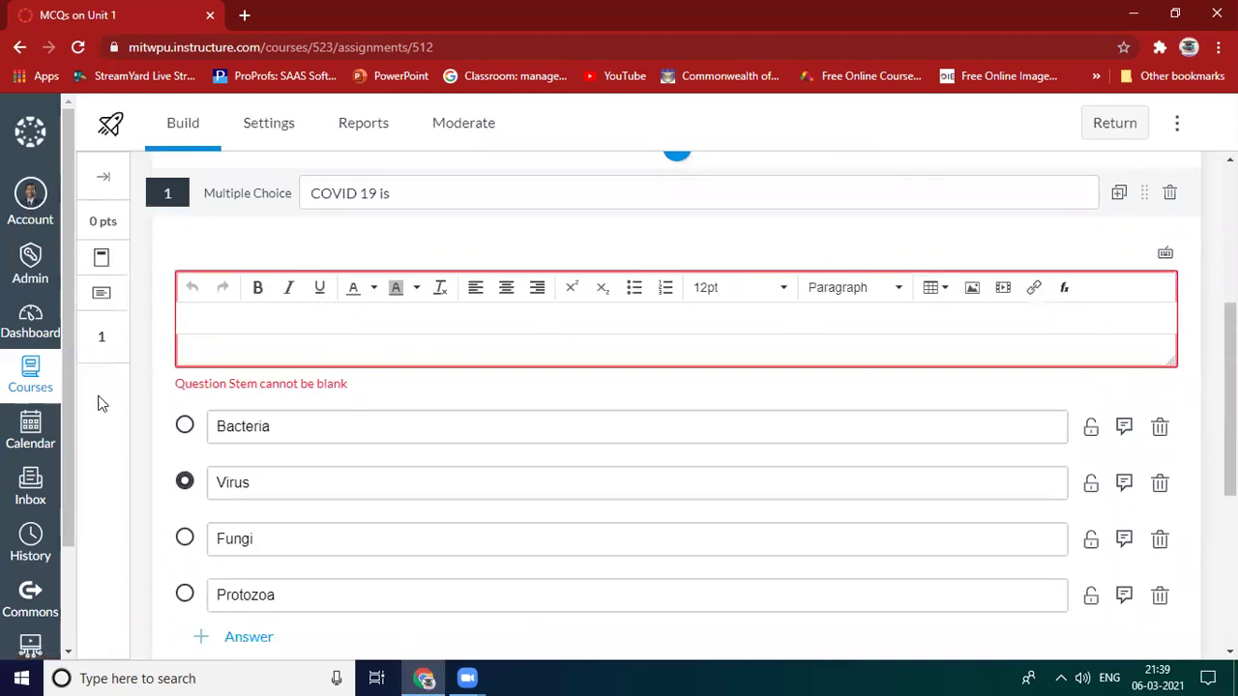
scroll(255, 362, up, 2)
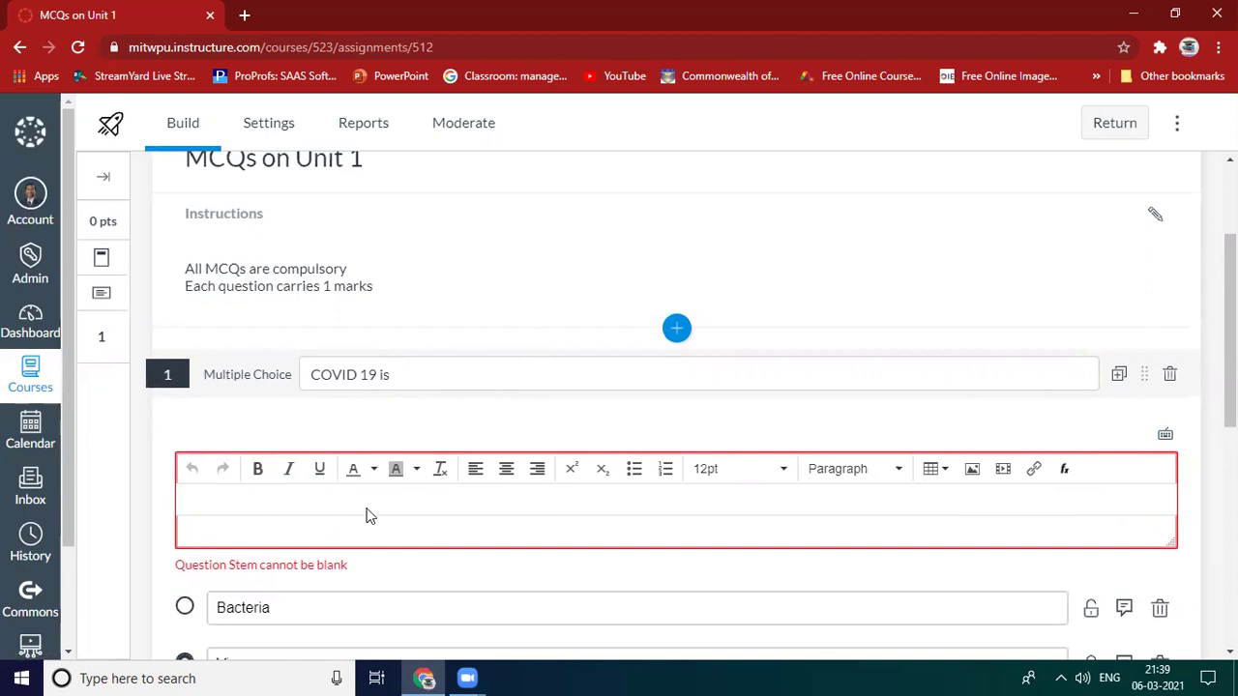
scroll(366, 515, down, 3)
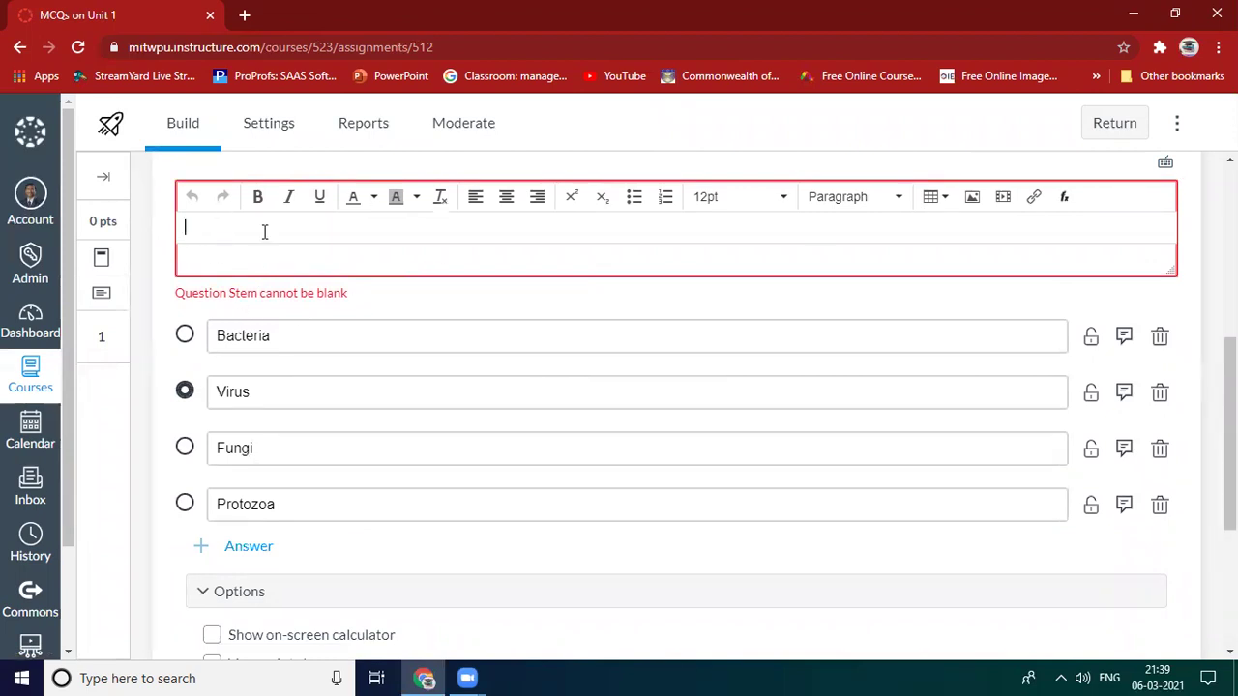
text(Select c)
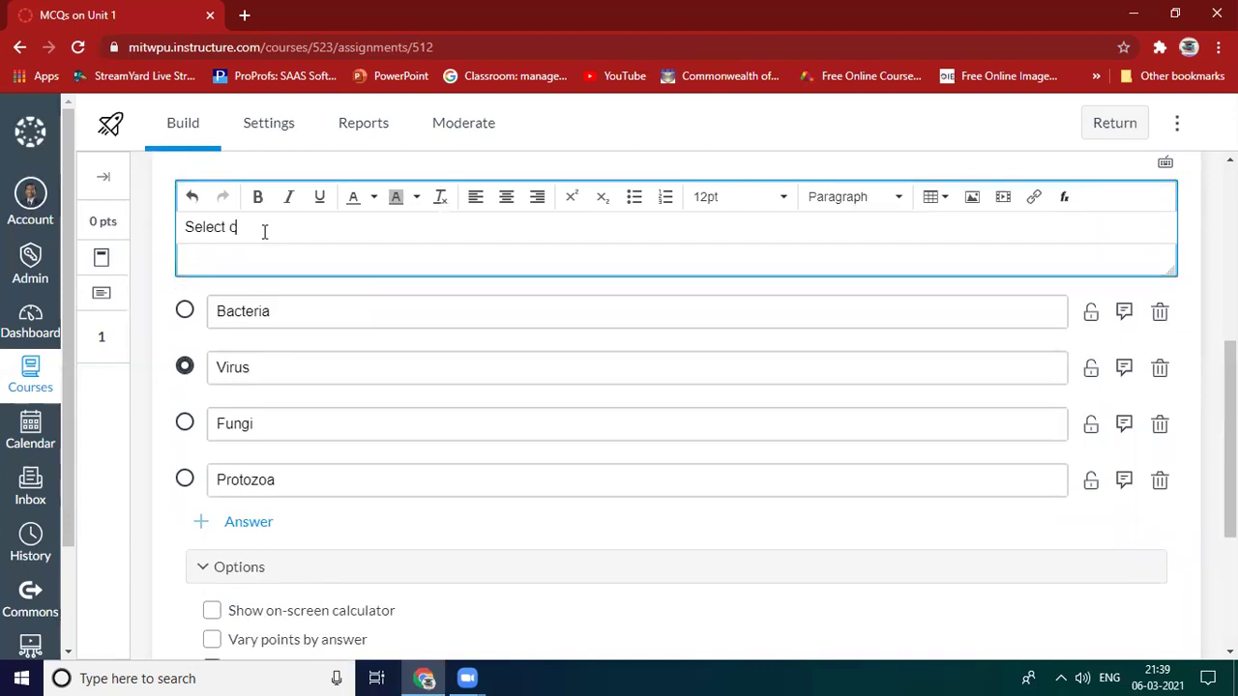
text(orrect option)
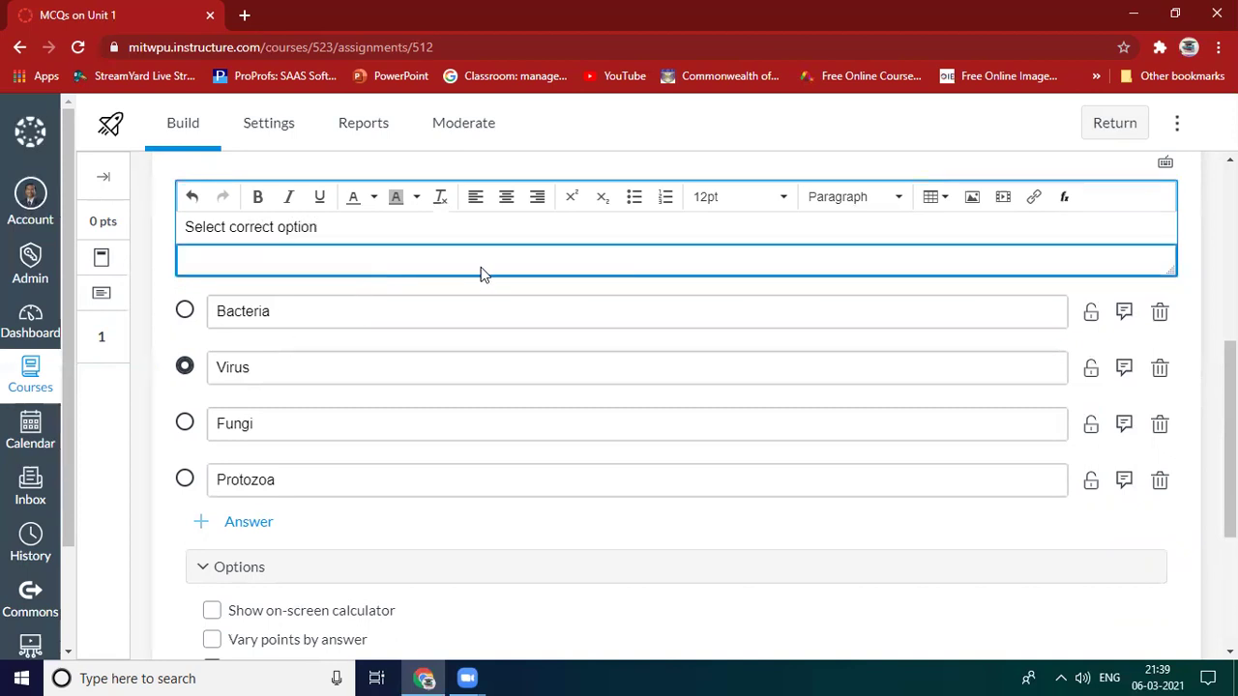
click(1195, 232)
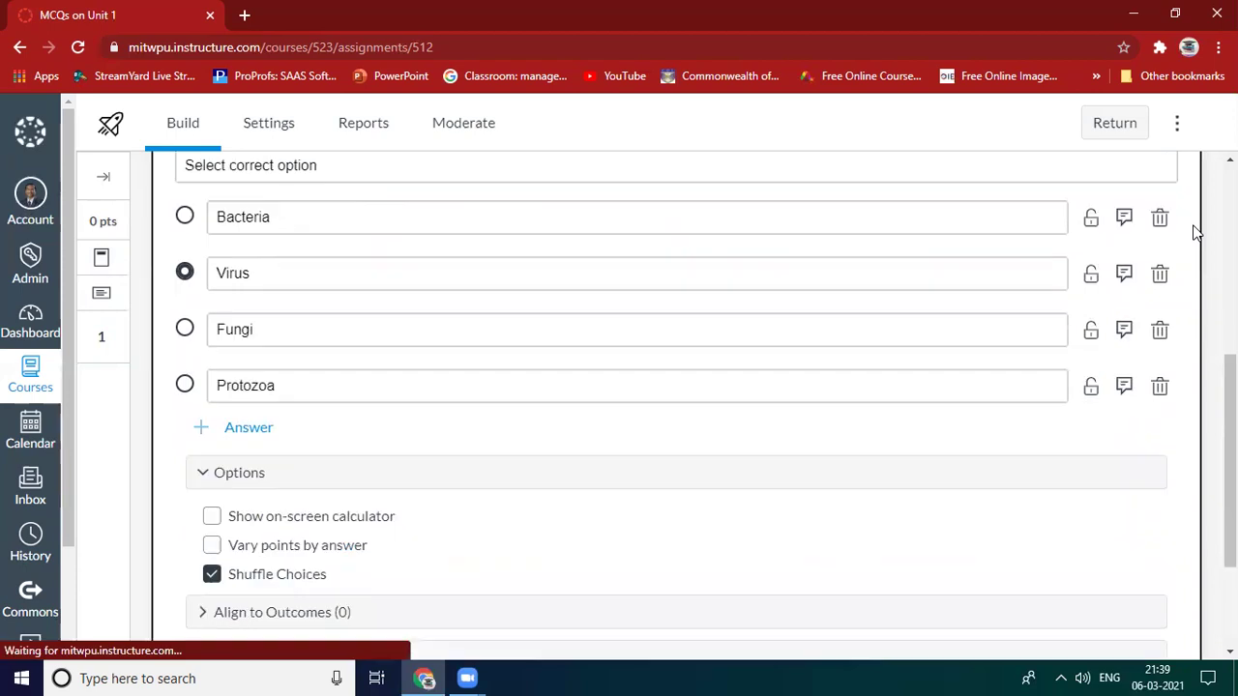
scroll(387, 303, up, 2)
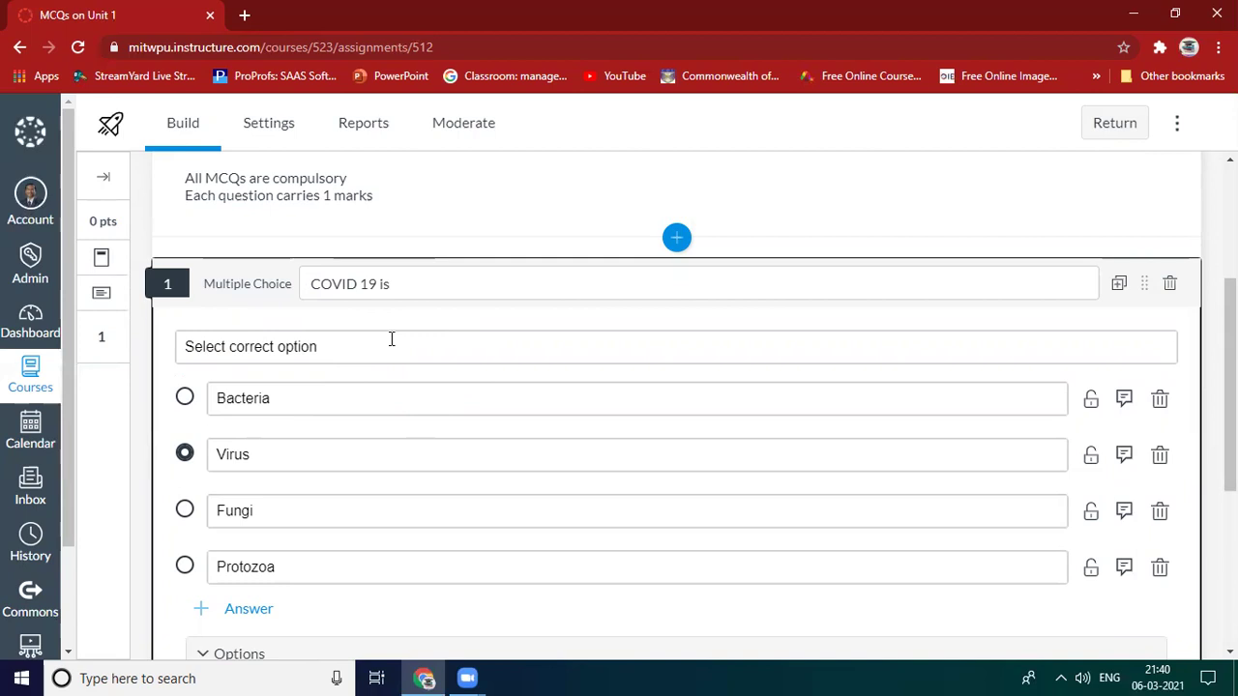
scroll(392, 338, down, 4)
click(1160, 580)
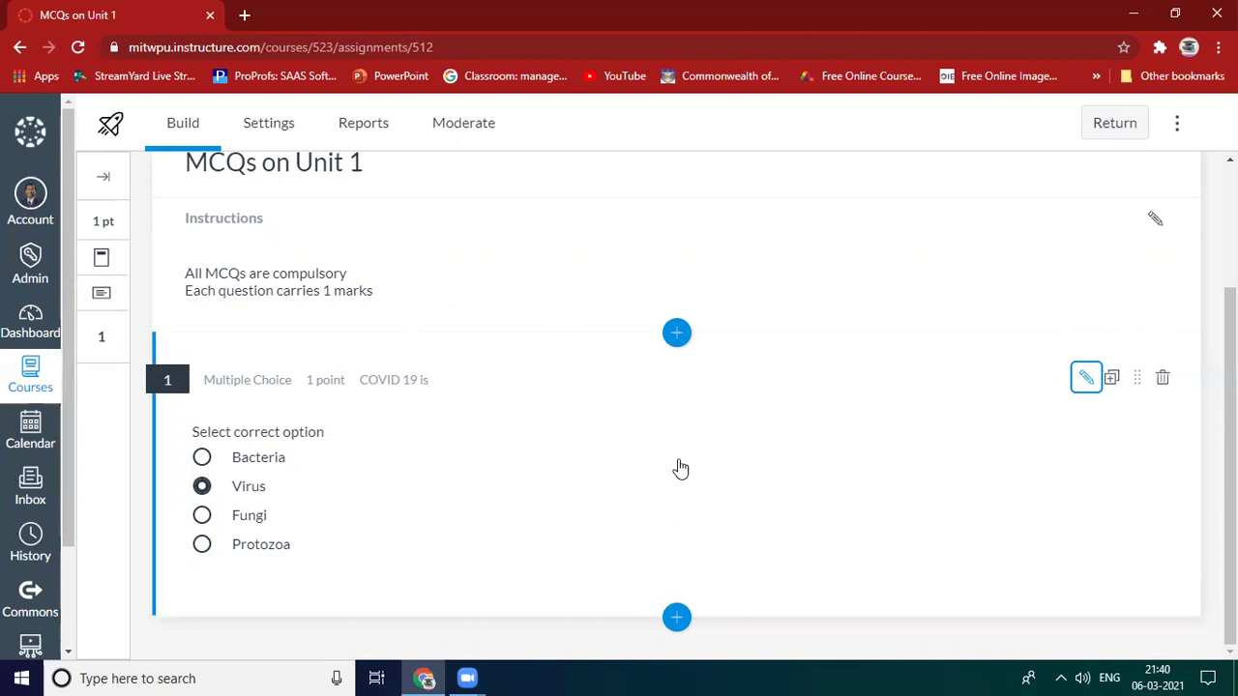
Step: Insert a True or False question before the COVID 19 question, titled "Viruses is having either DNA or RNA never both"
click(677, 333)
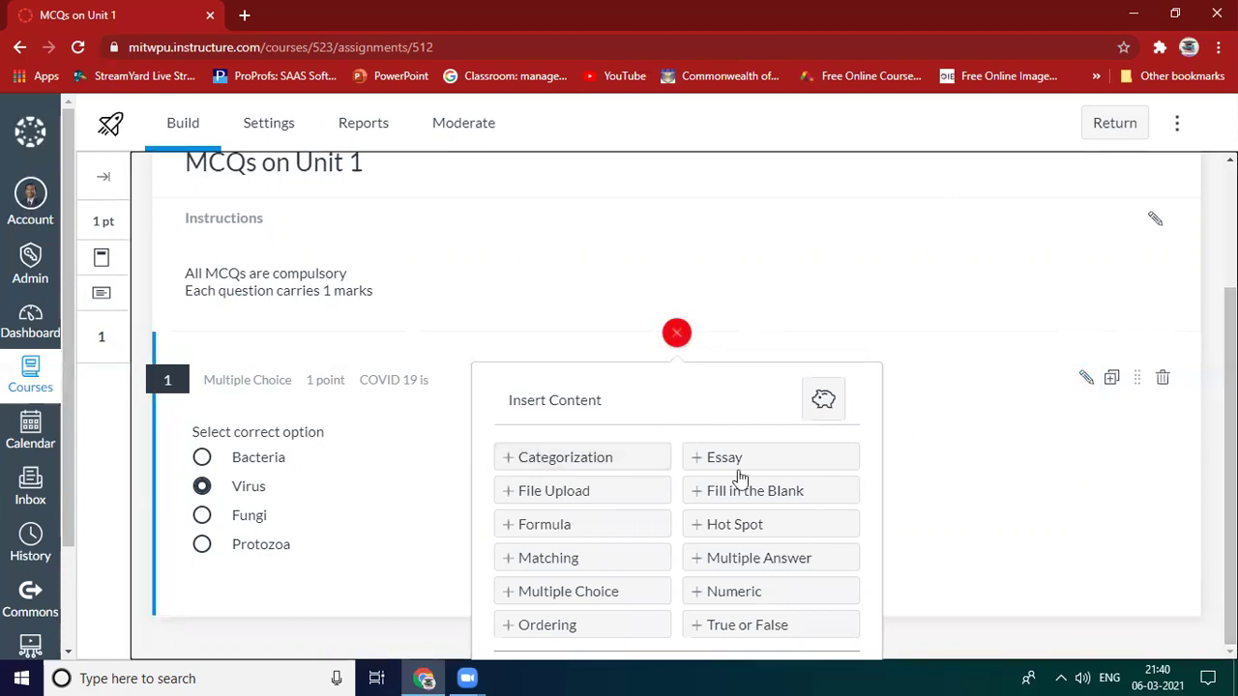
click(759, 633)
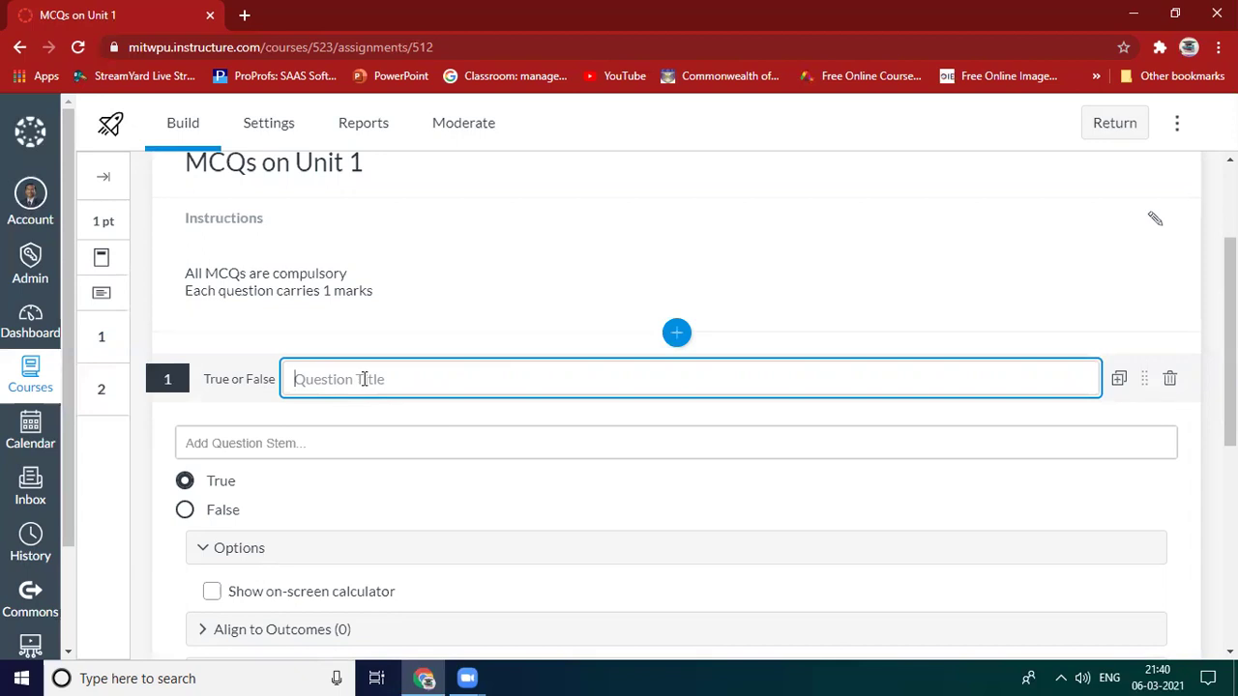
text(Tablet)
key(BackSpace)
key(BackSpace)
key(BackSpace)
key(BackSpace)
key(BackSpace)
key(BackSpace)
text(Viruses is )
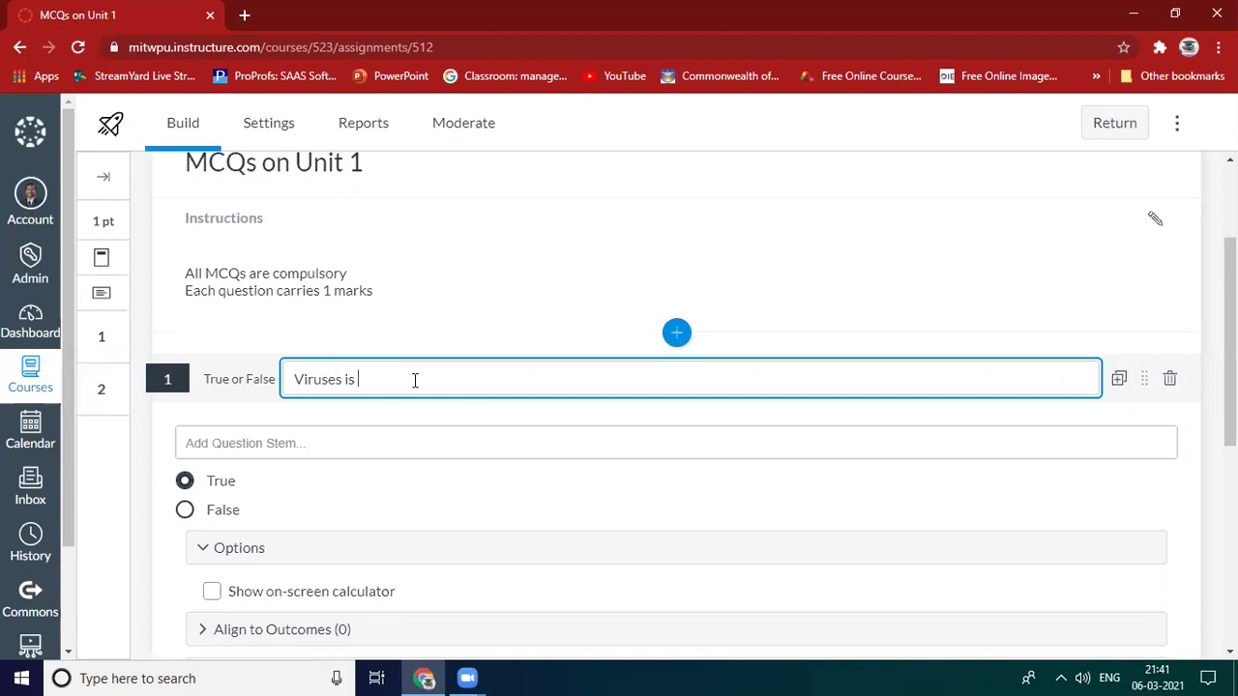
text(having either DNA or RNA Never both)
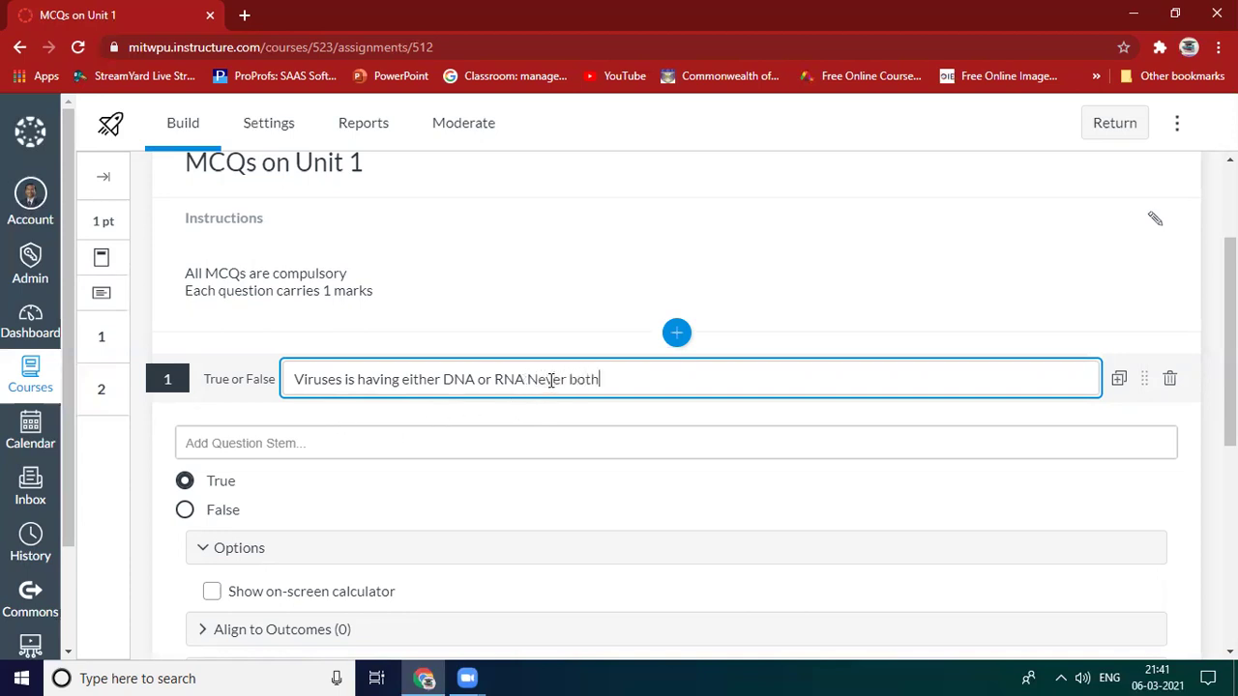
scroll(497, 522, down, 1)
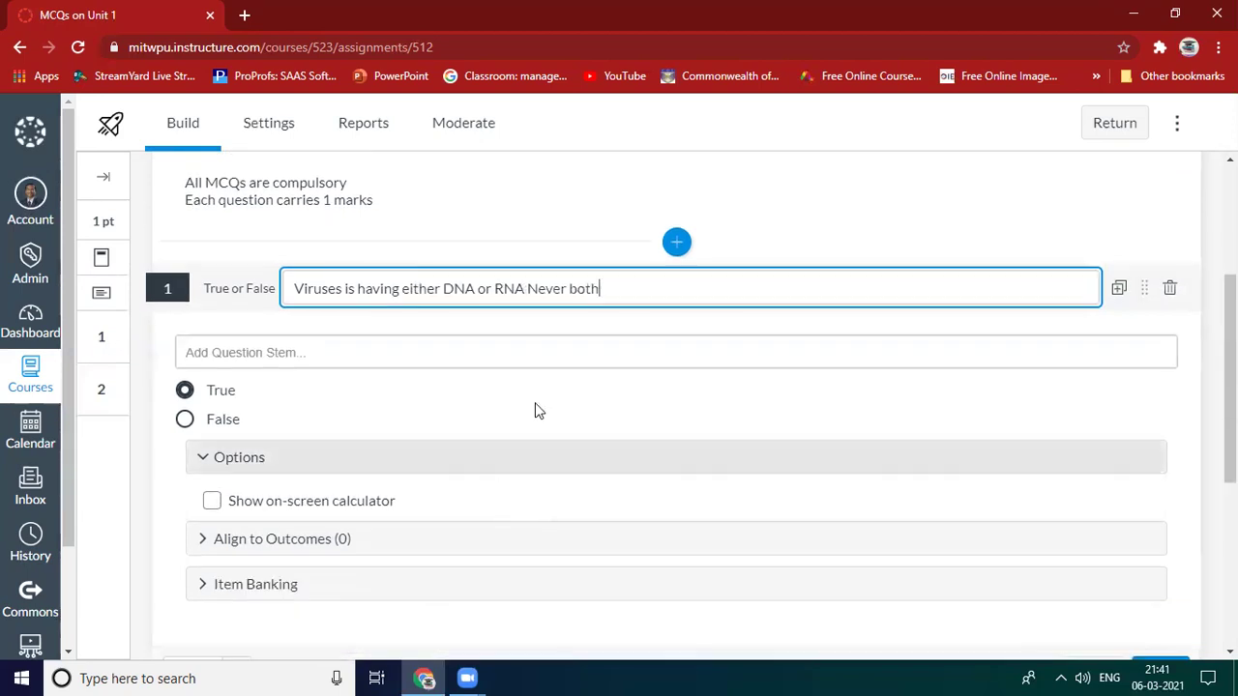
click(538, 289)
key(BackSpace)
text(n)
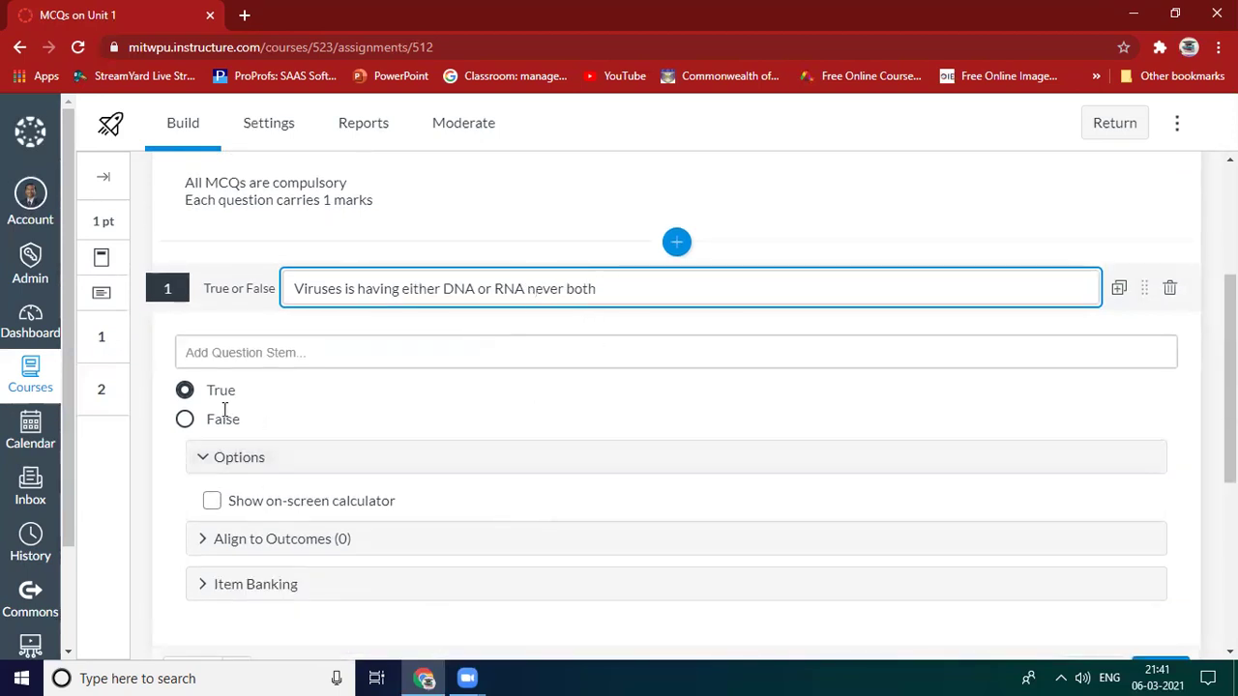
Step: Set True as the correct answer of the viruses question and try to save it with 2 points
click(185, 419)
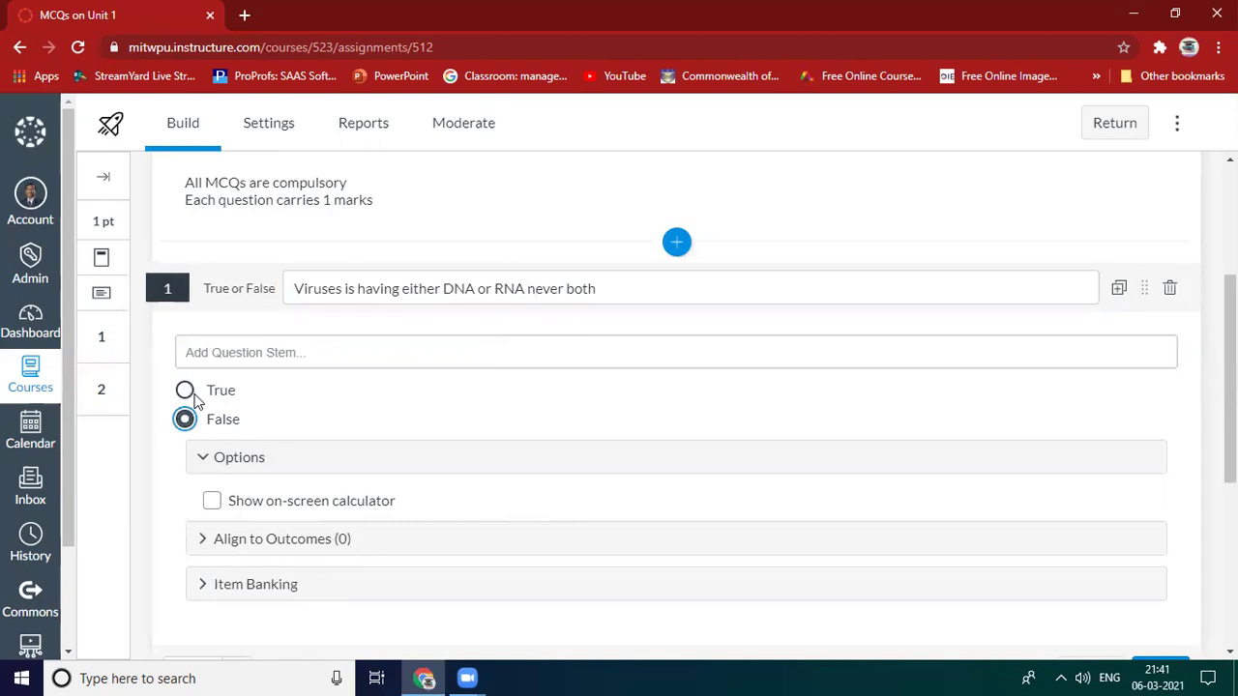
click(186, 392)
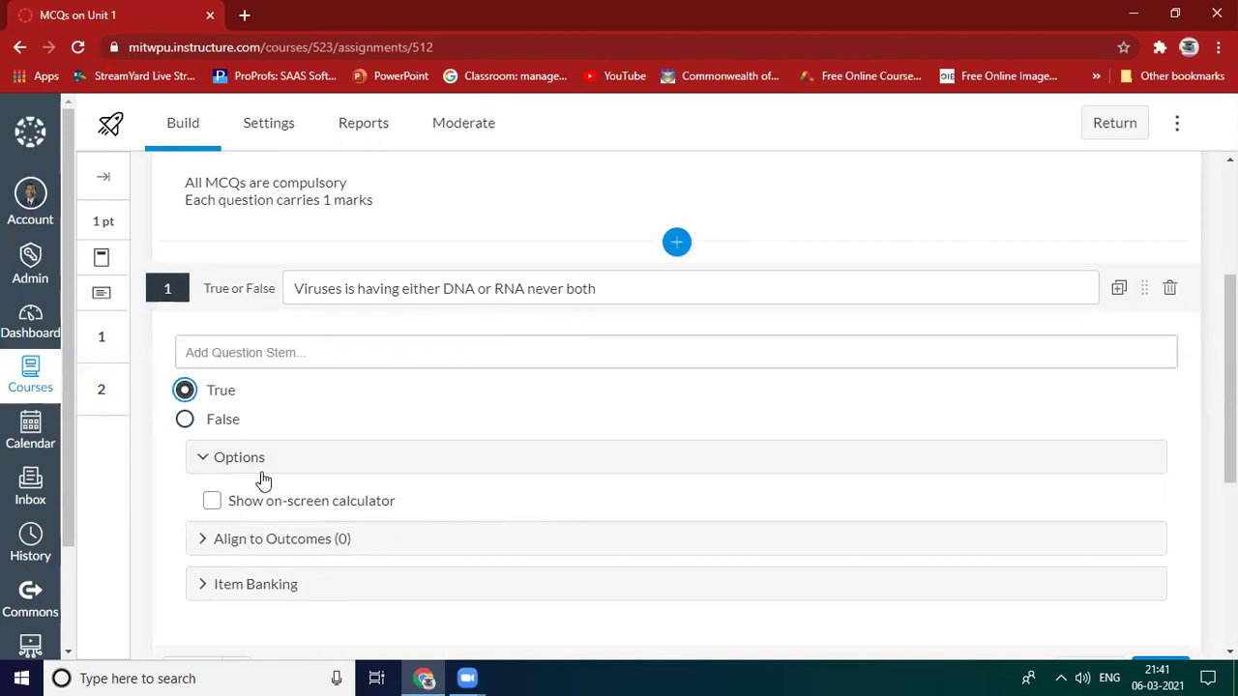
scroll(629, 543, down, 3)
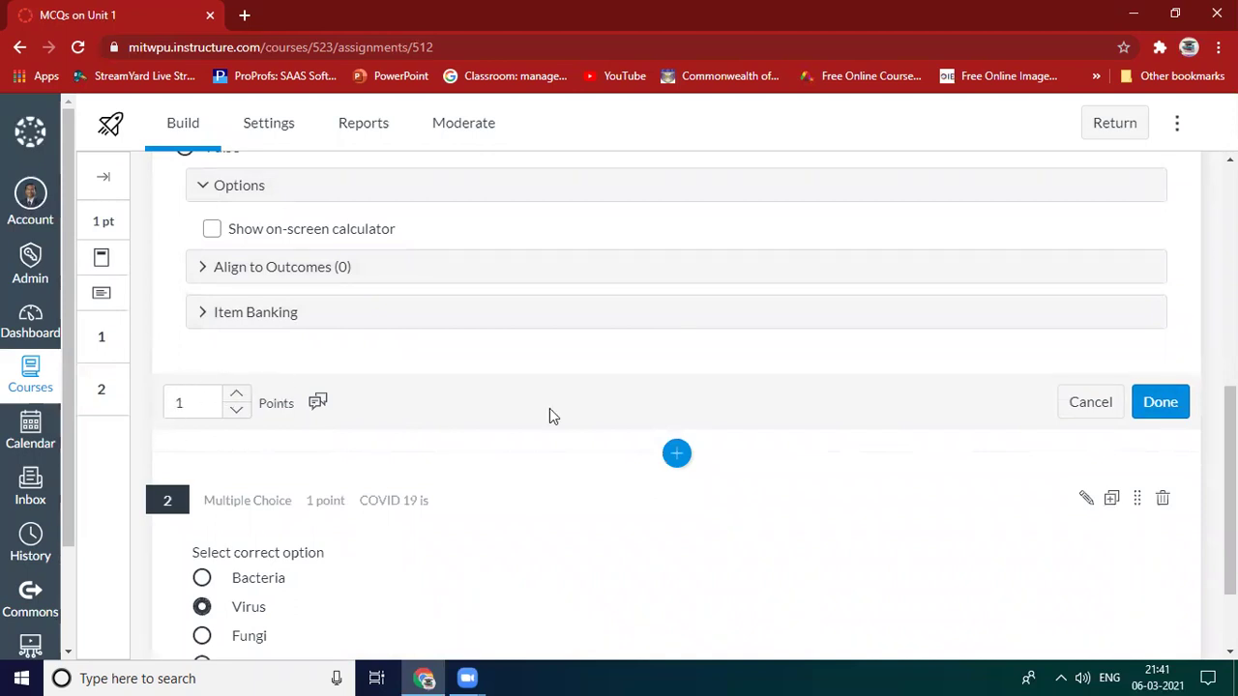
click(236, 399)
click(1173, 410)
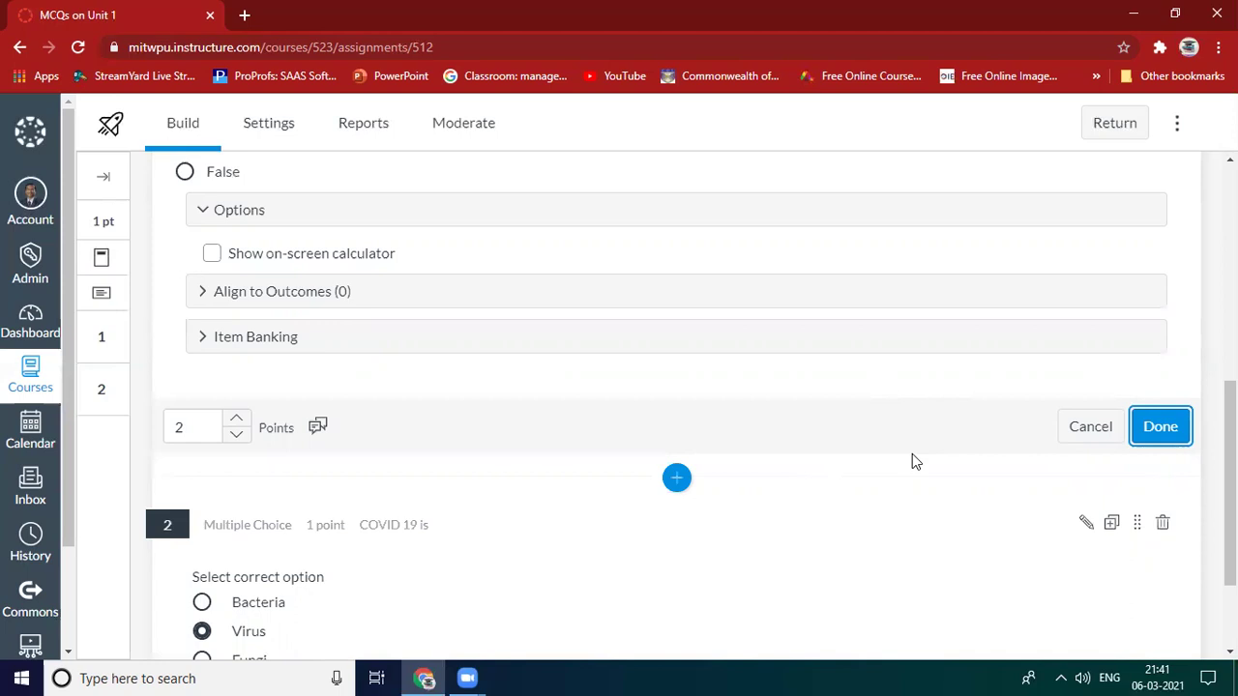
Step: Enter "Select the correct option" as the stem of the viruses True or False question and save the question
scroll(912, 453, down, 2)
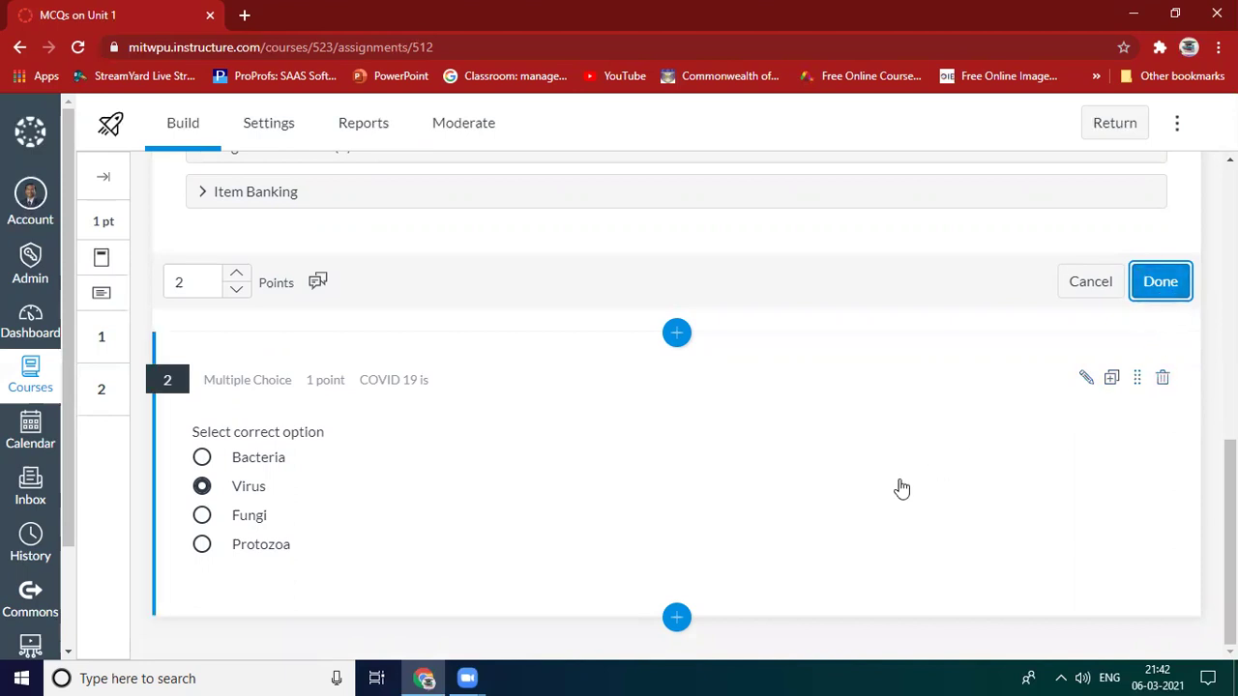
scroll(901, 489, up, 10)
scroll(902, 488, down, 5)
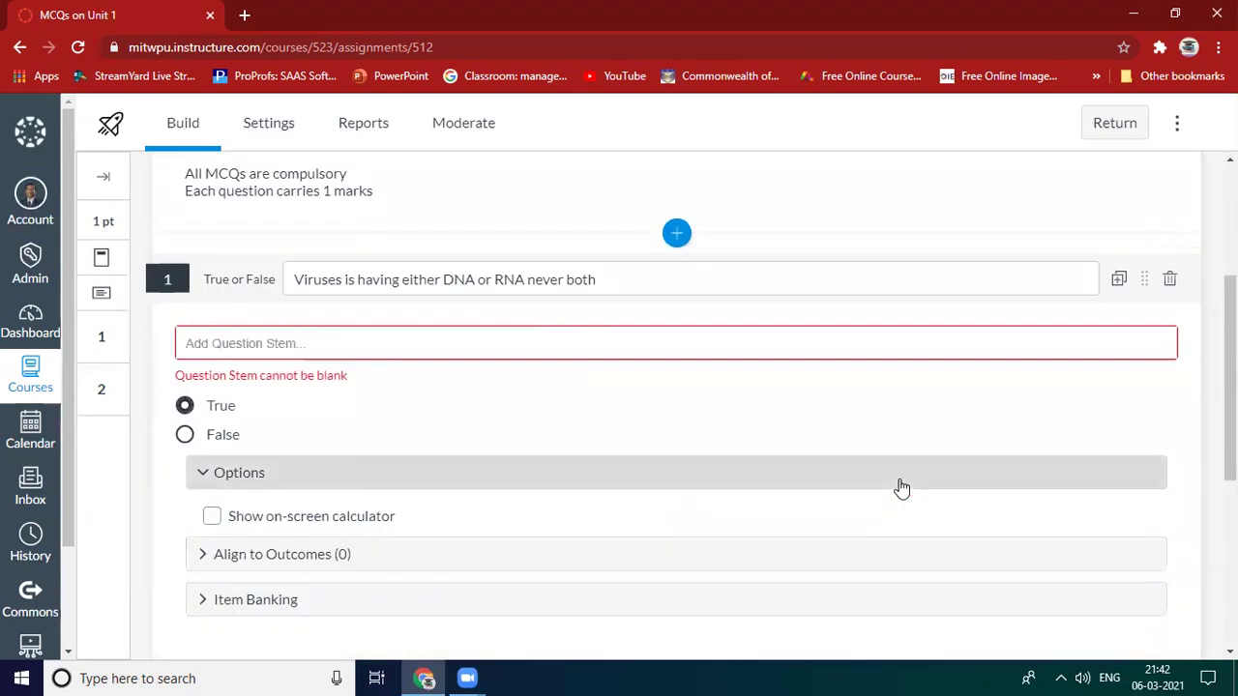
click(305, 341)
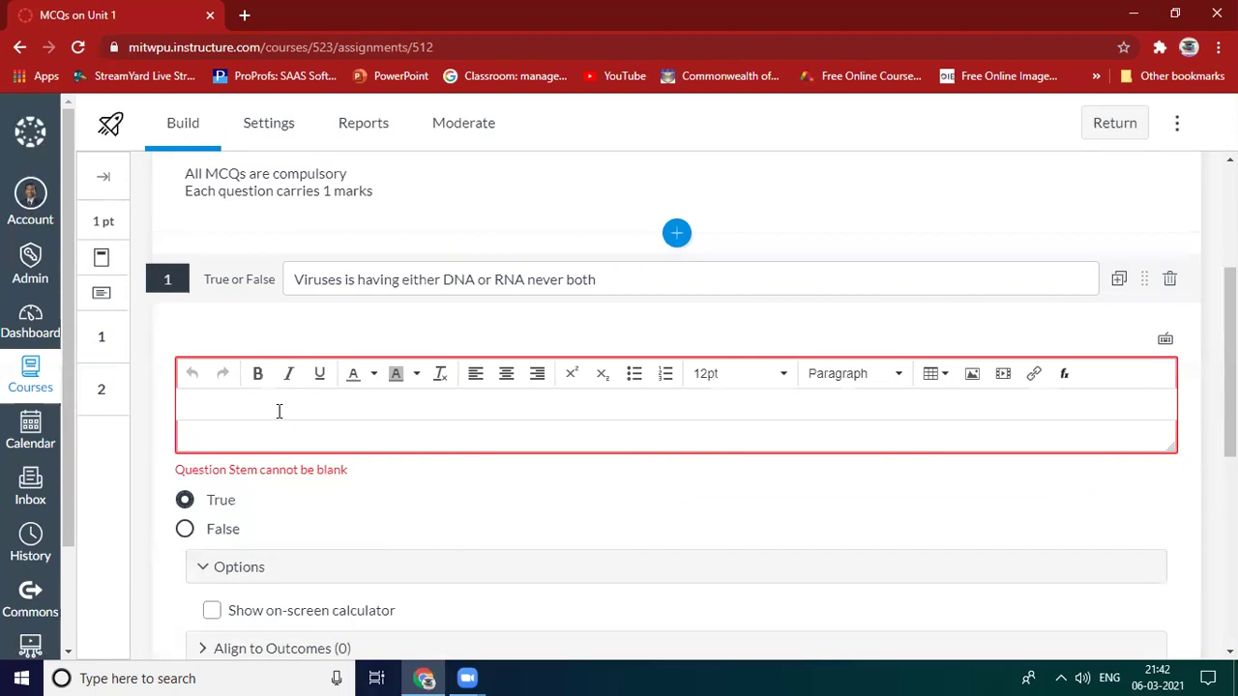
text(Tr)
text(Sel)
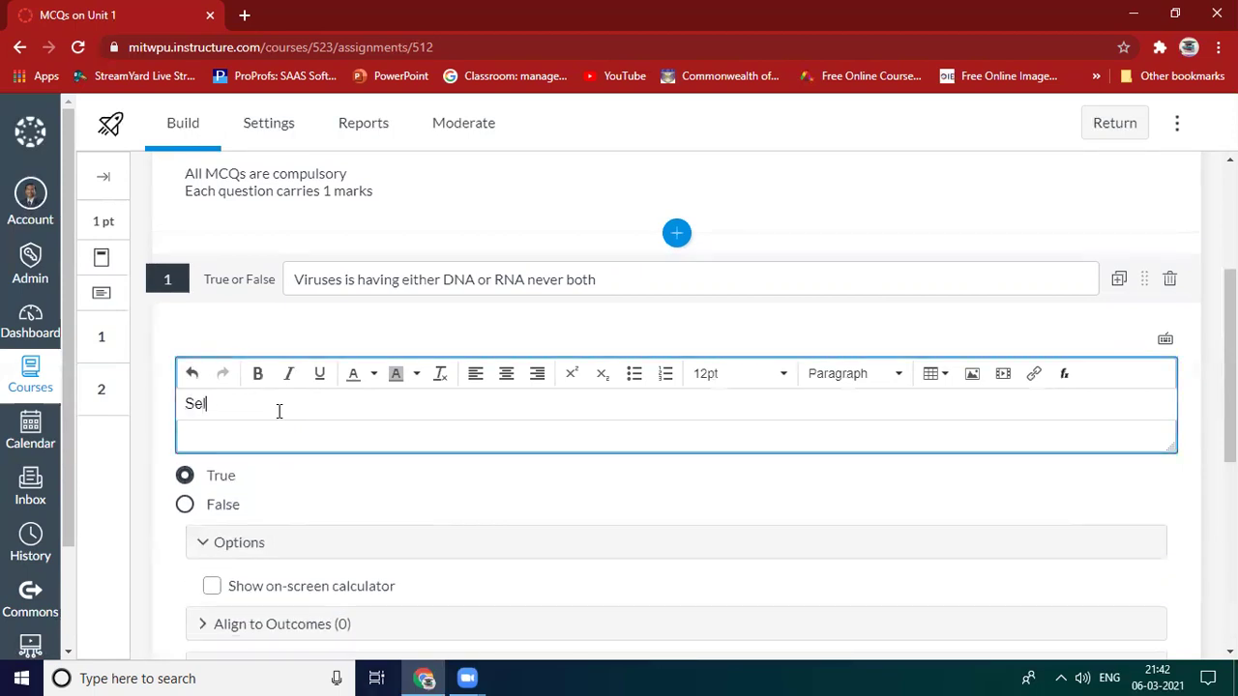
text(ect the correct option)
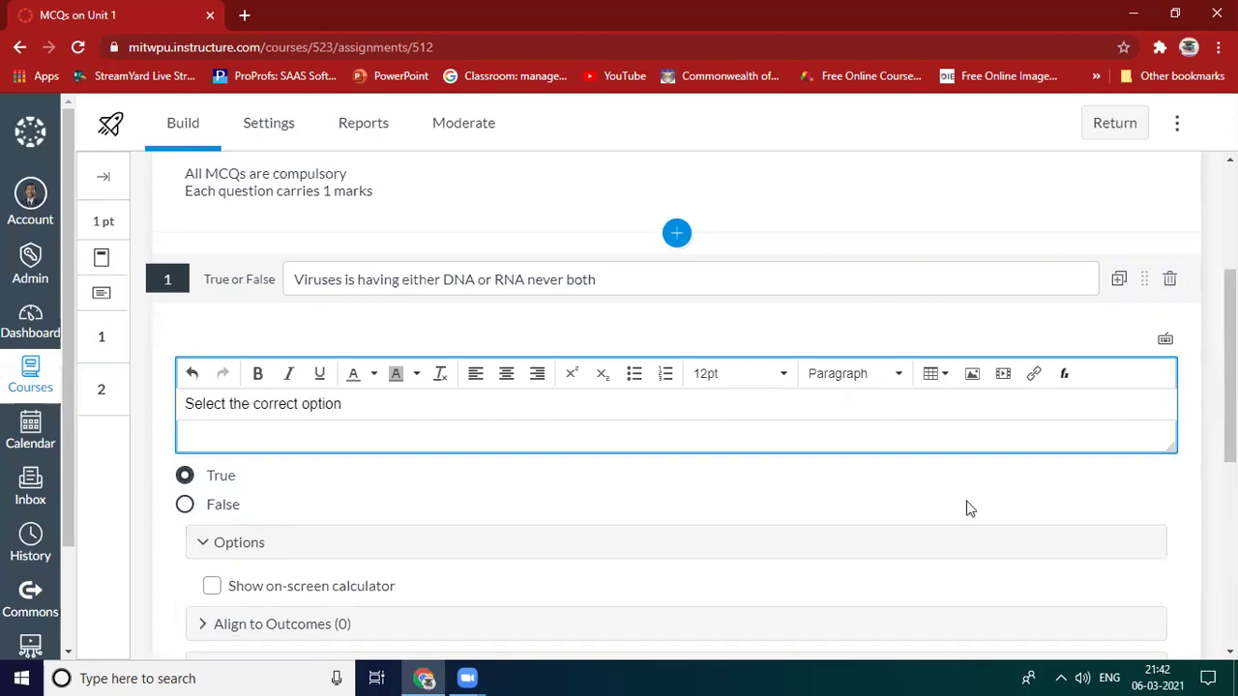
click(806, 542)
scroll(857, 509, down, 5)
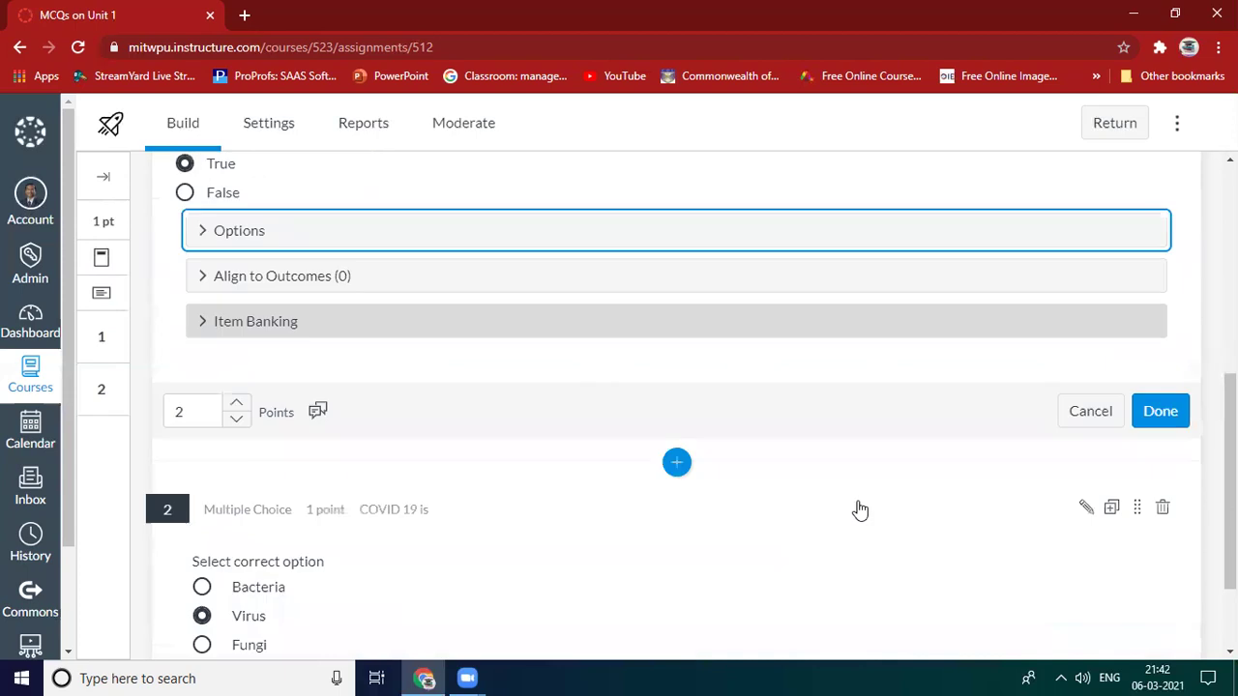
click(1159, 295)
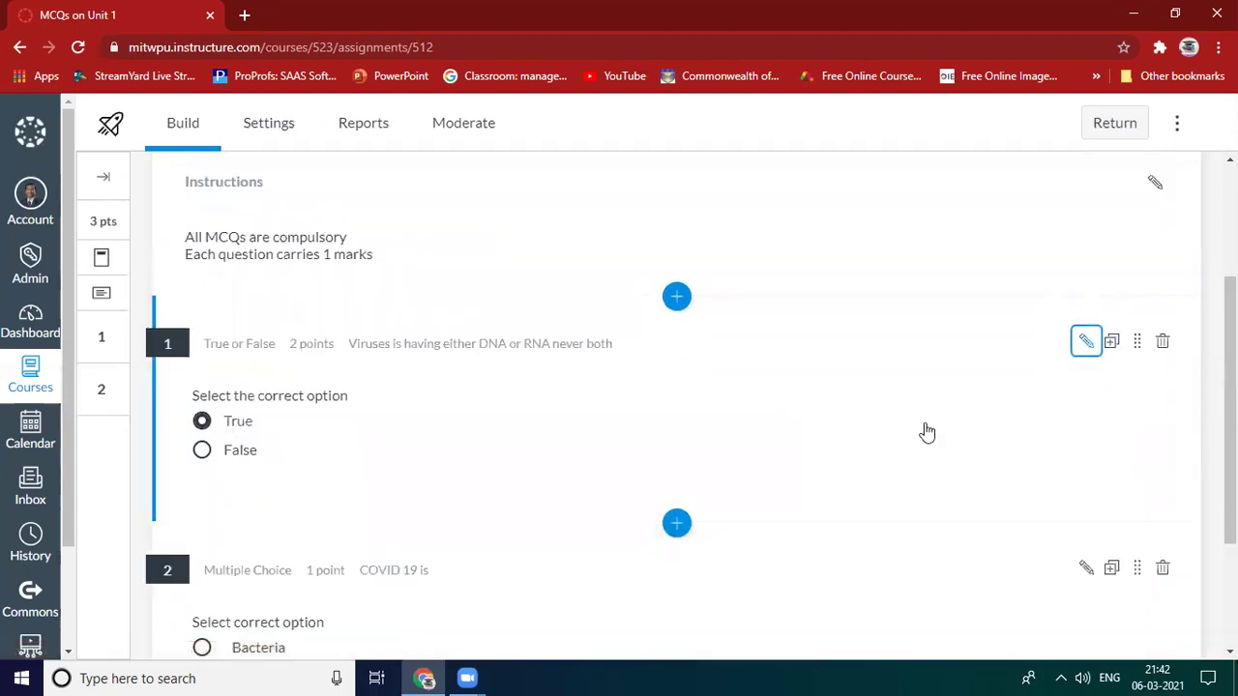
Step: Preview the quiz and review its title, instructions and both questions as students see them
scroll(760, 373, up, 3)
scroll(760, 373, down, 4)
scroll(760, 373, up, 4)
scroll(760, 367, down, 3)
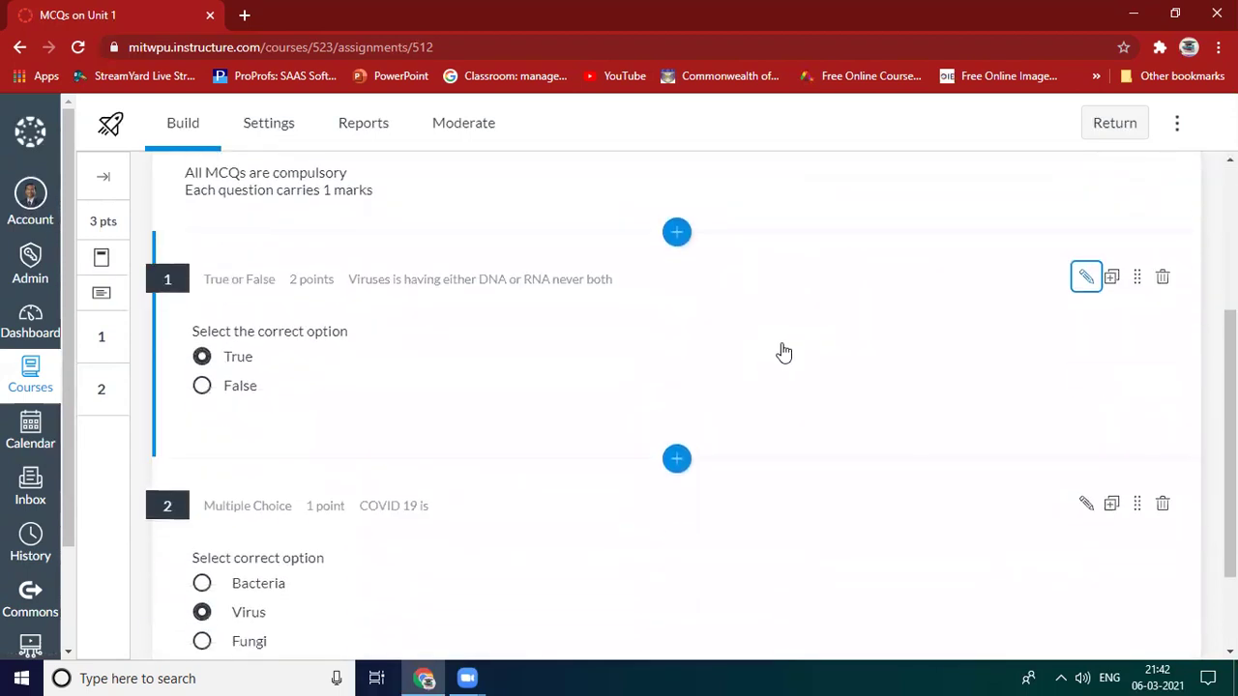
scroll(782, 352, down, 1)
scroll(782, 350, up, 4)
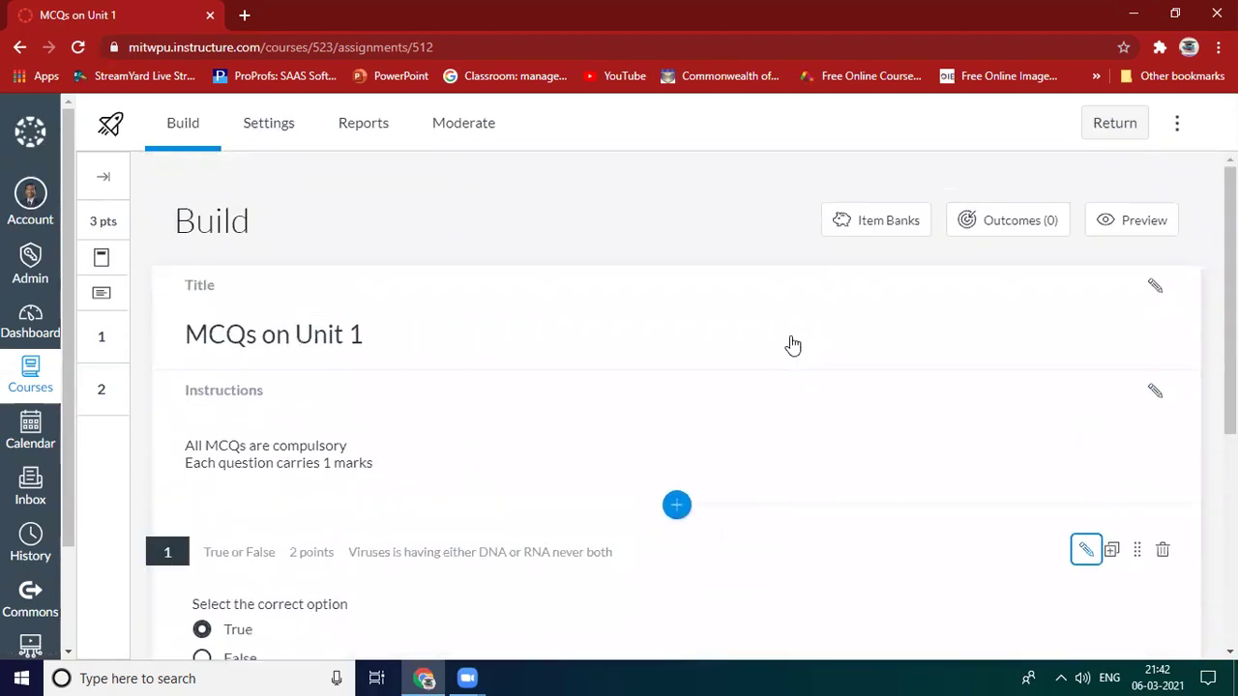
click(1130, 222)
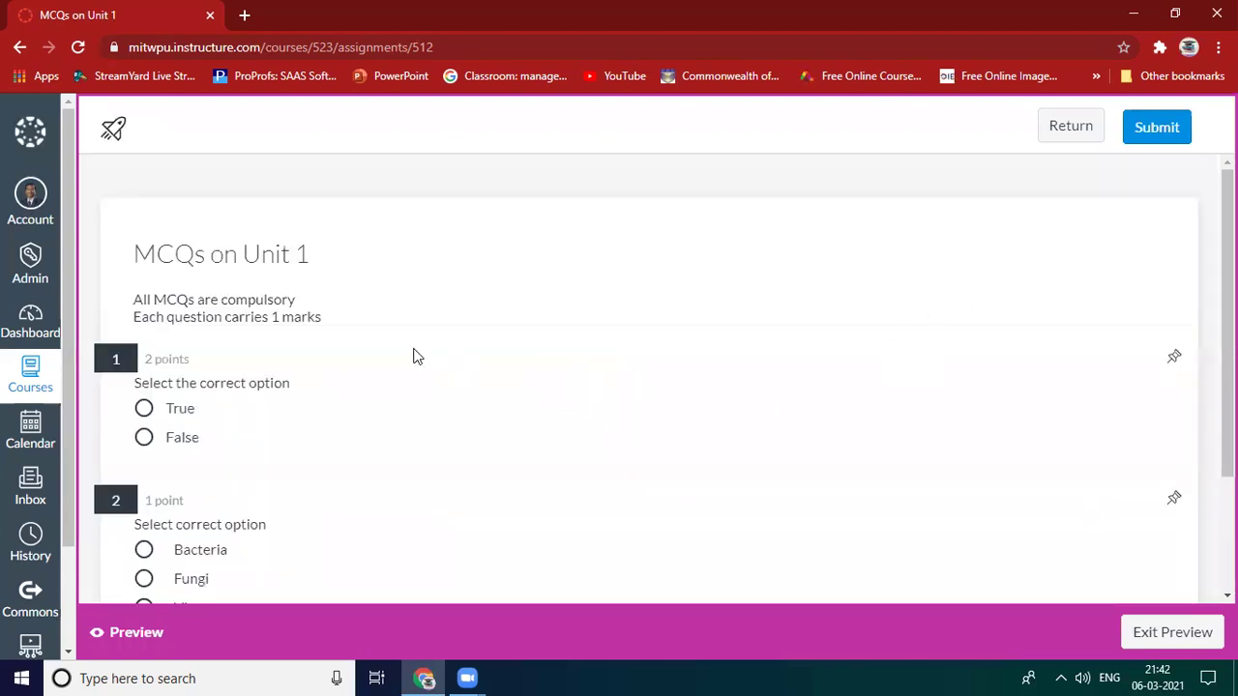
drag(152, 254, 325, 257)
drag(142, 300, 262, 308)
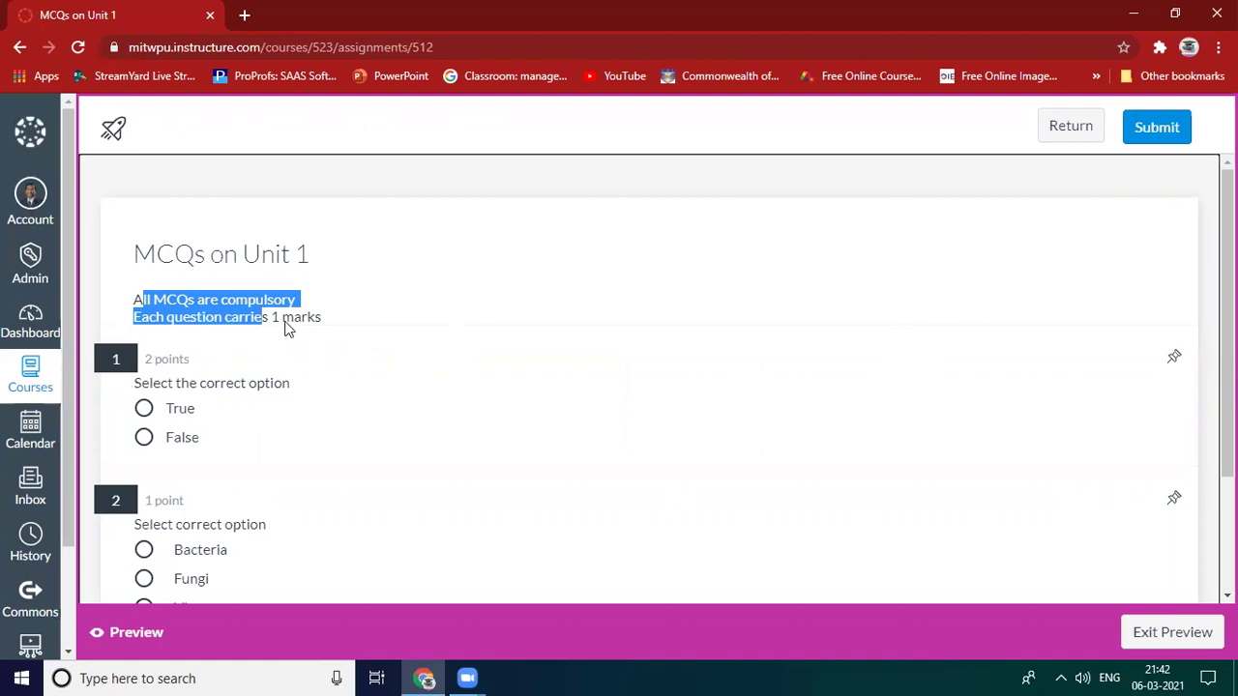
scroll(366, 409, down, 2)
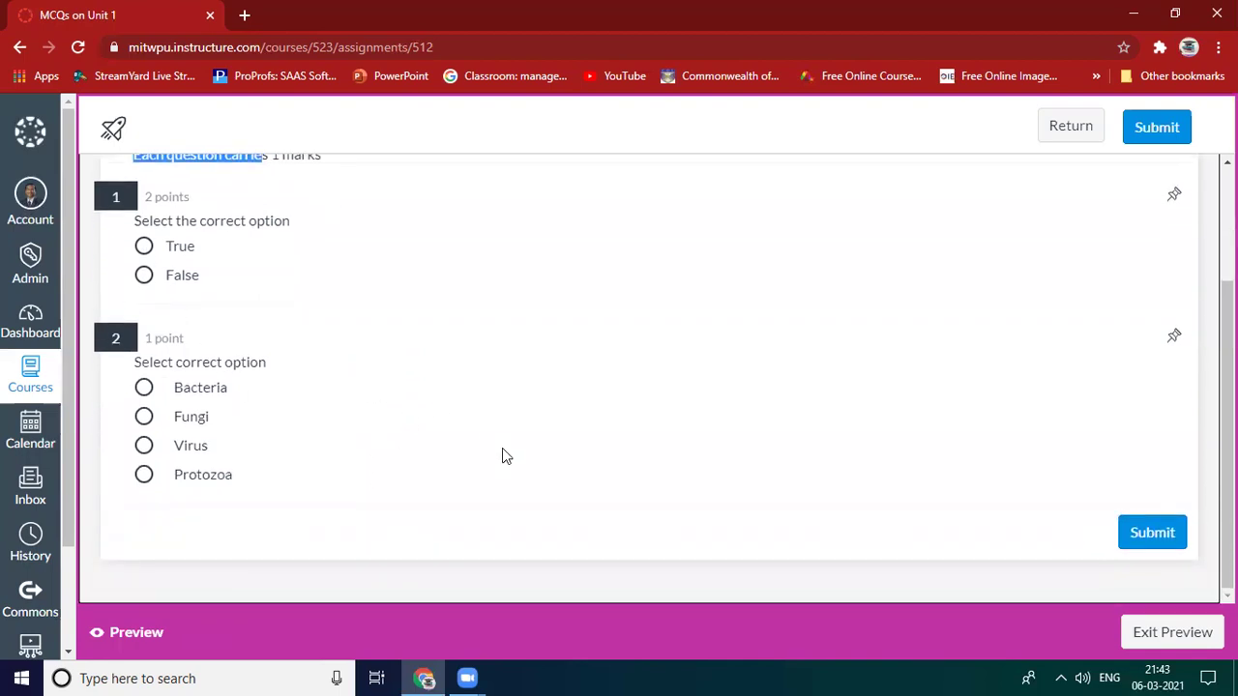
scroll(502, 448, up, 2)
scroll(502, 448, down, 1)
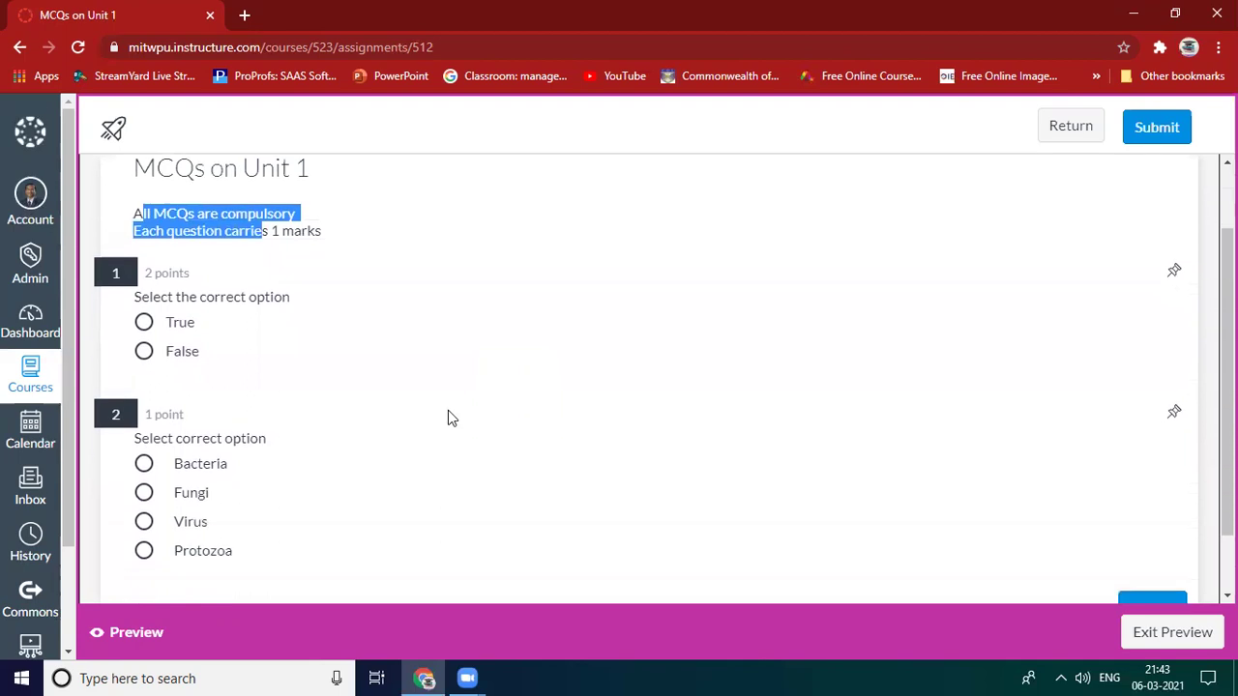
Step: Answer the preview questions with True and Virus, and exit the preview without submitting
click(144, 318)
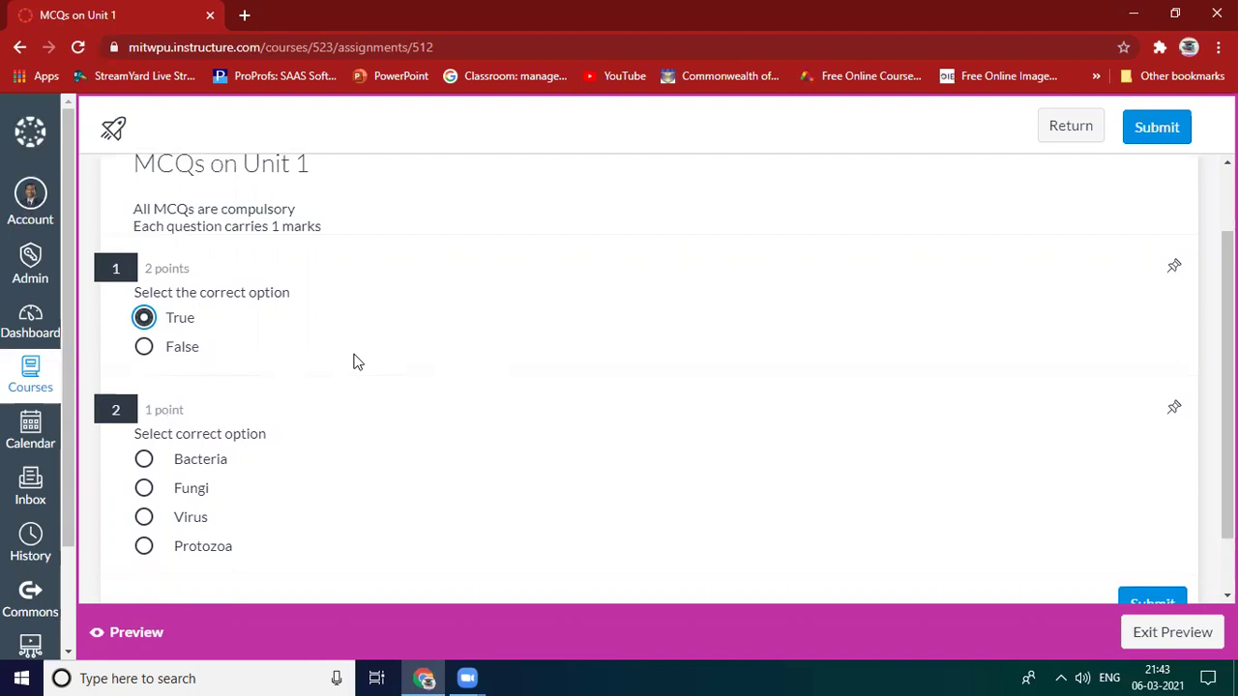
click(143, 516)
scroll(1125, 217, up, 1)
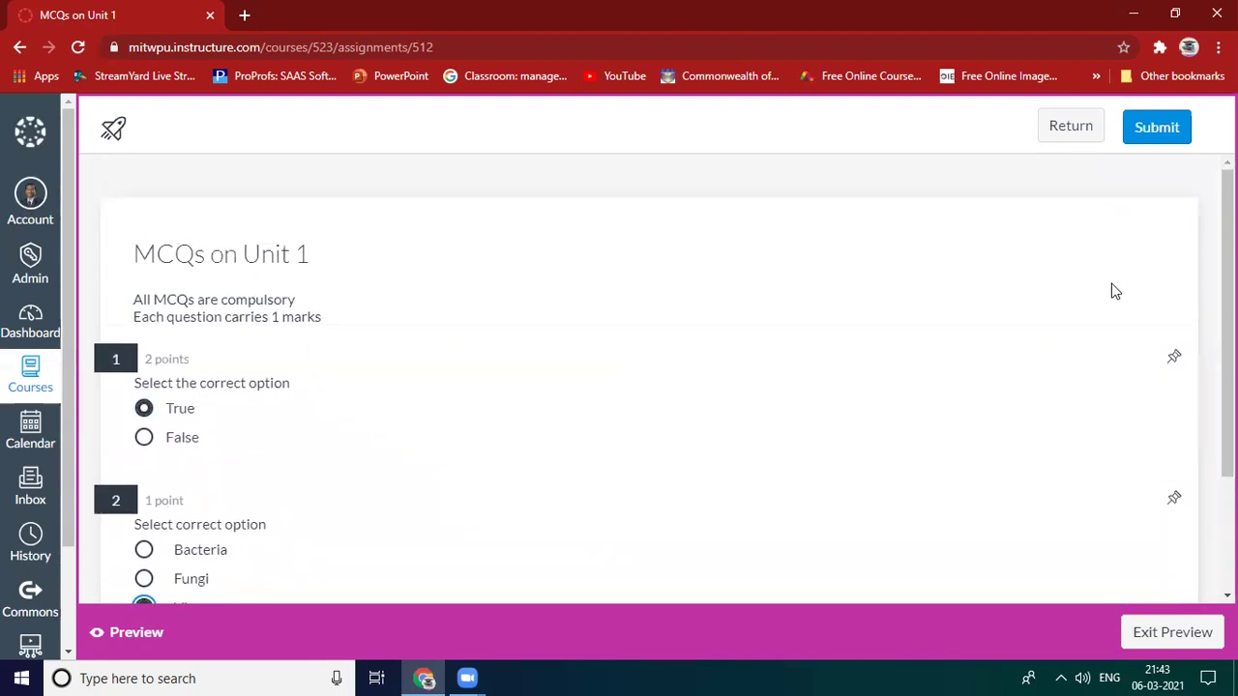
scroll(1135, 277, down, 2)
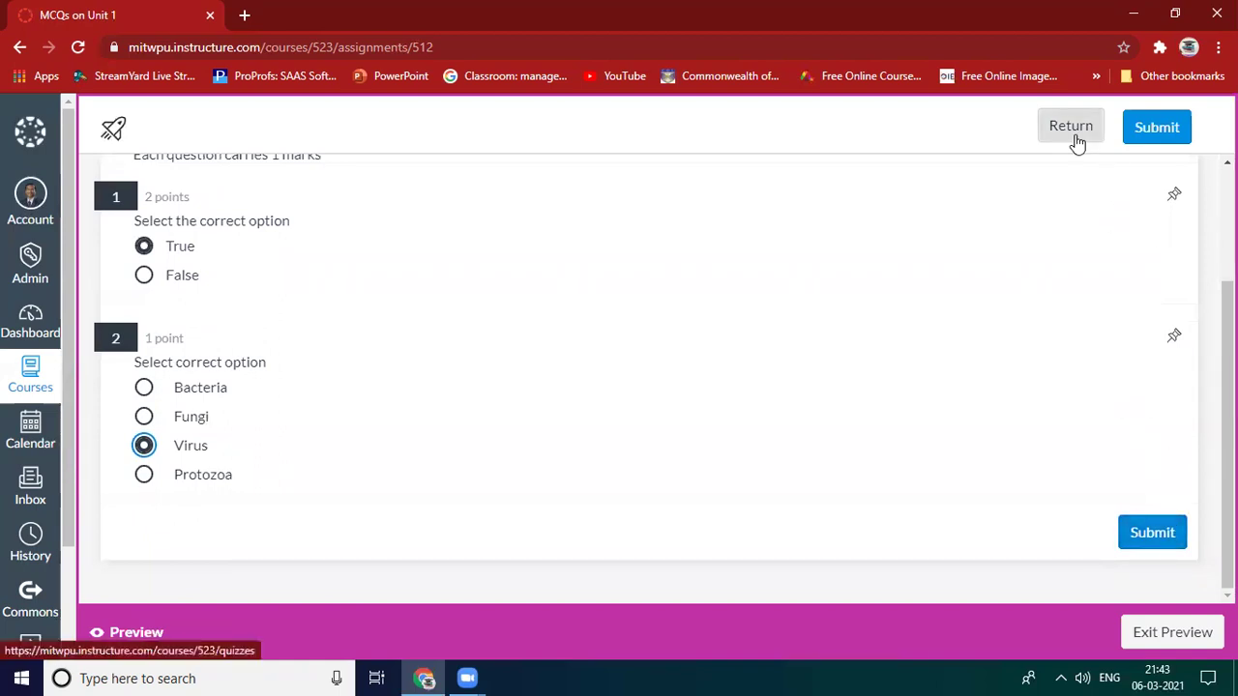
click(1166, 634)
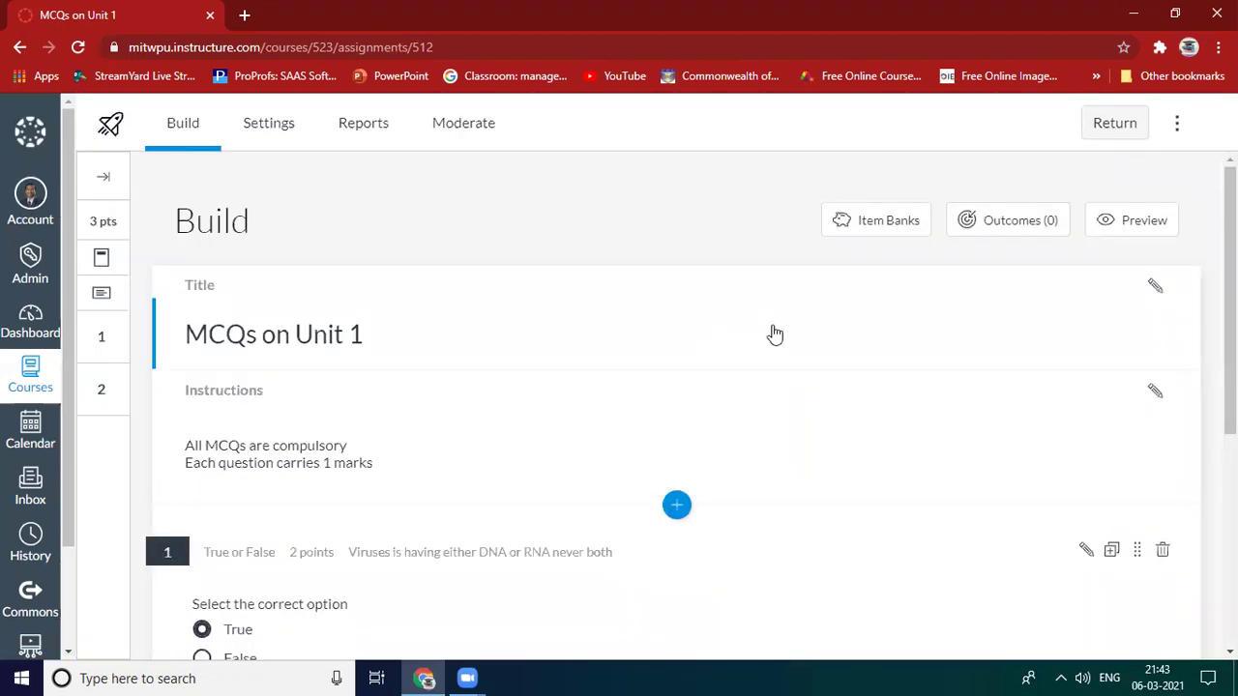
Step: Return to the course's quiz list and publish the "MCQs on Unit 1" quiz
scroll(774, 334, down, 4)
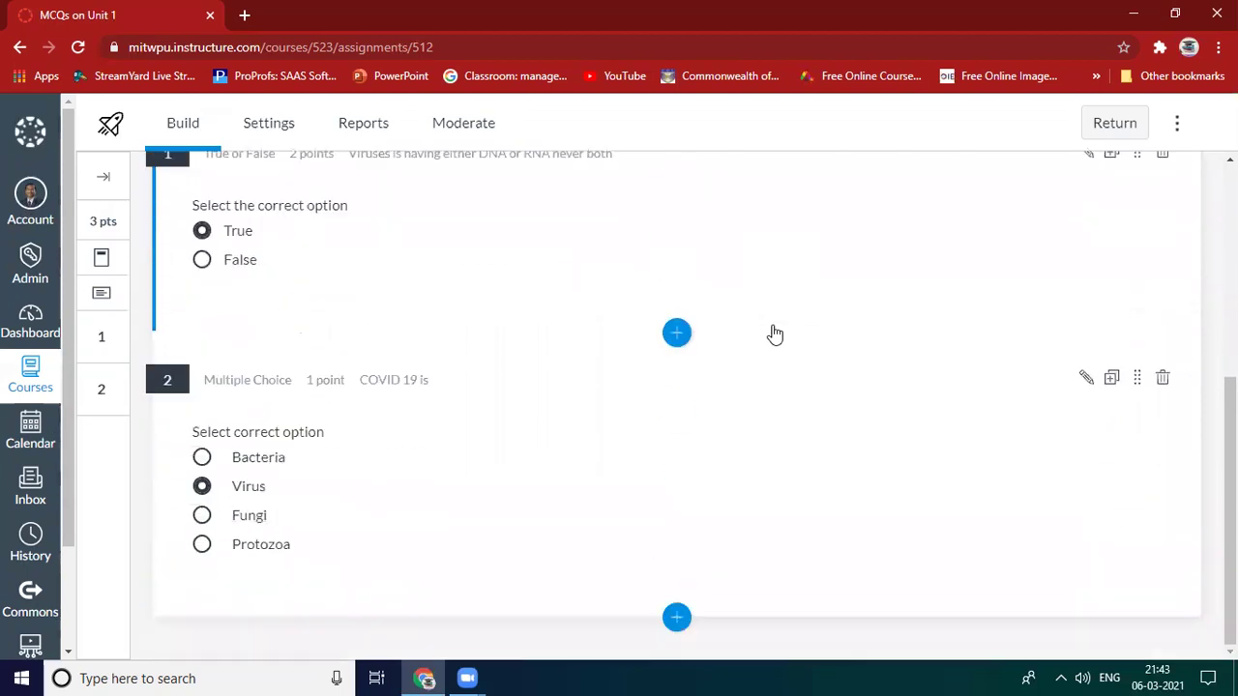
scroll(775, 334, up, 5)
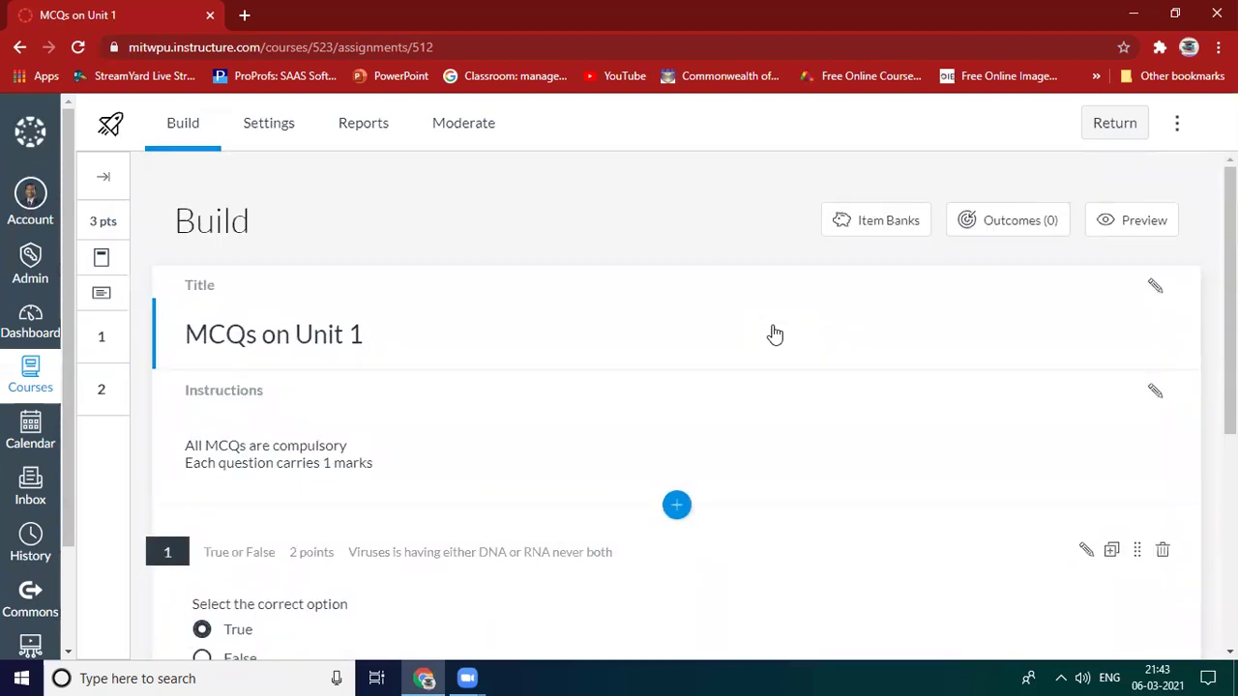
click(1117, 126)
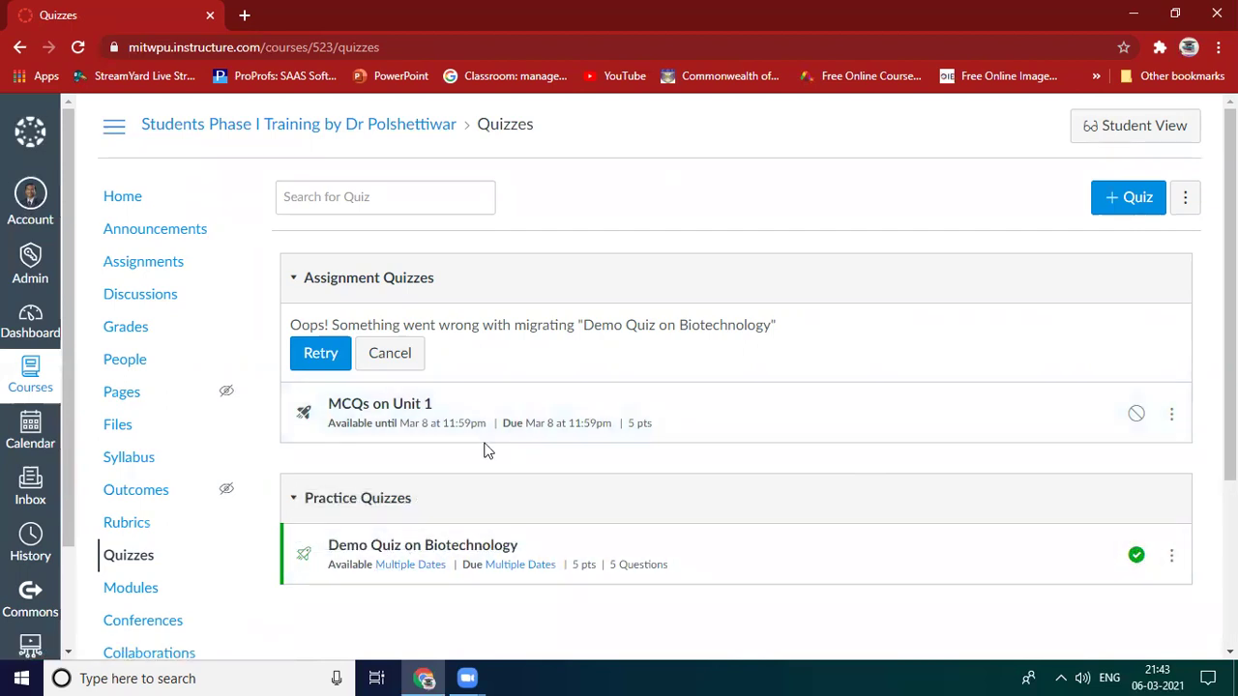
click(1136, 418)
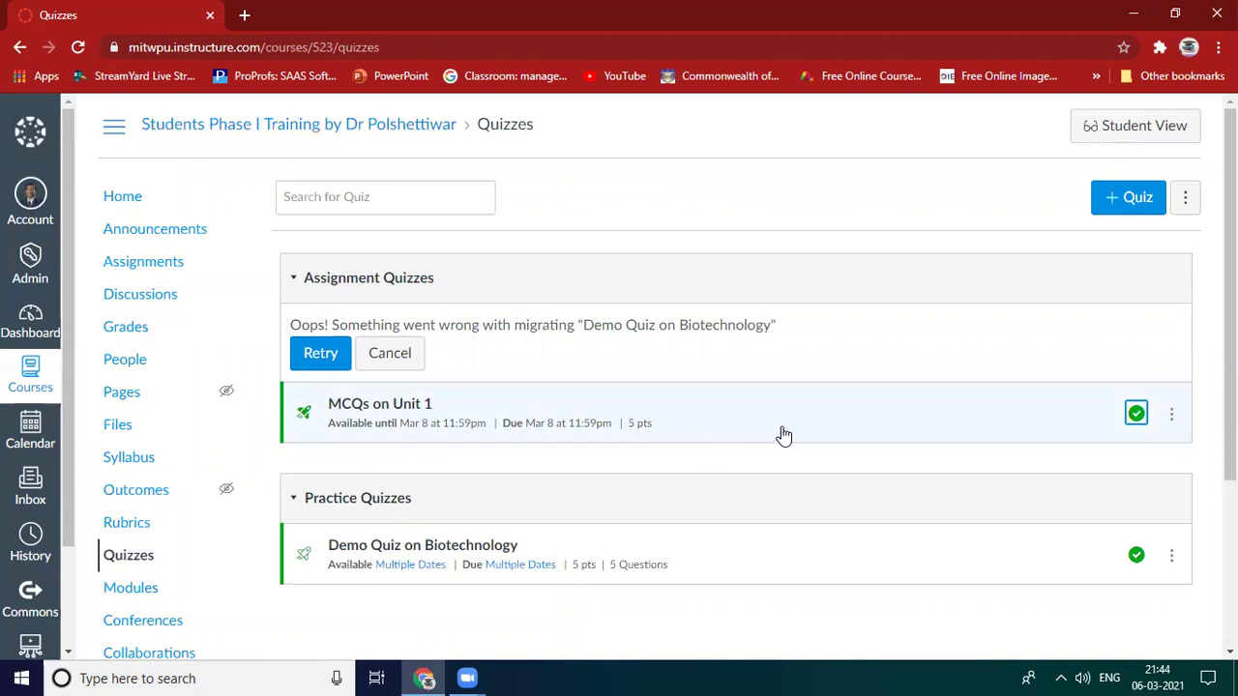
Step: Check how the course's quiz list appears in Student View and leave that view
click(1124, 136)
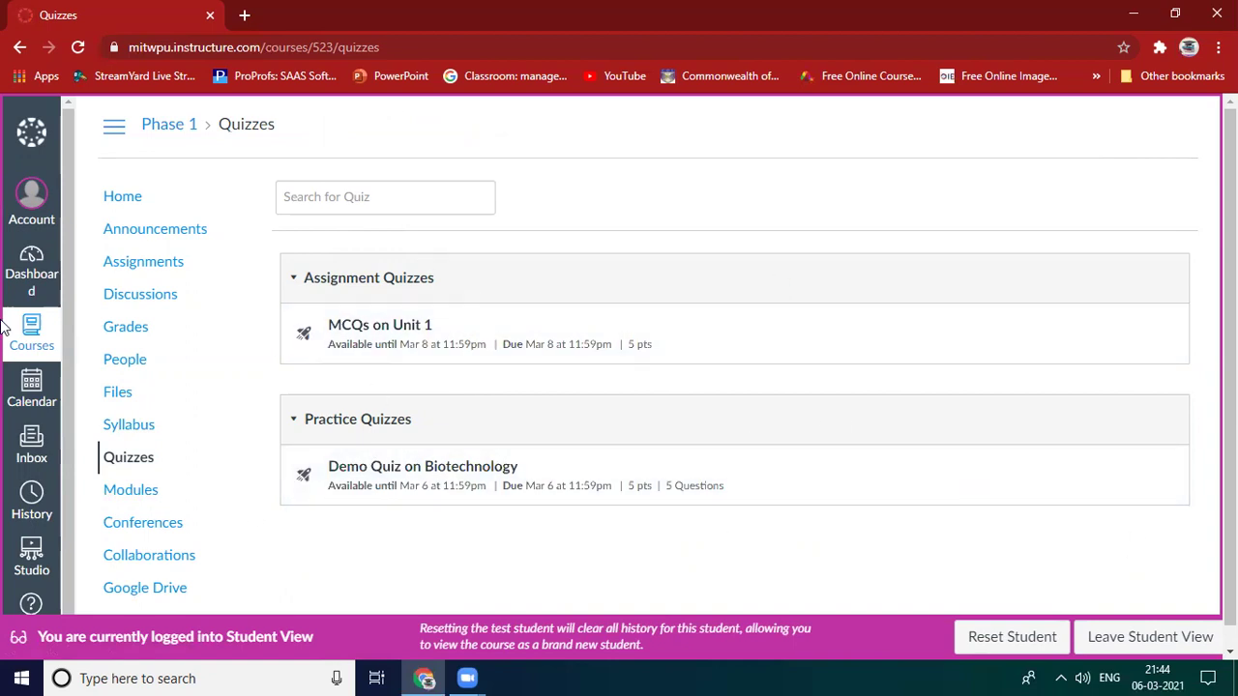
click(1125, 646)
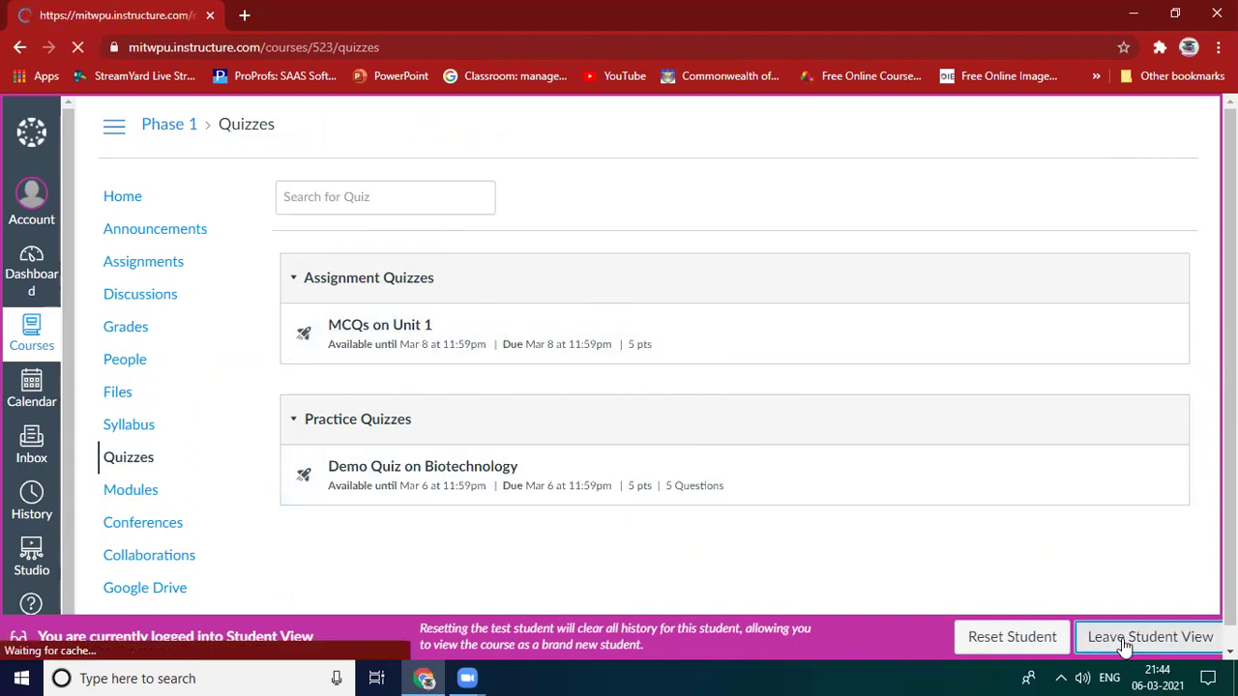